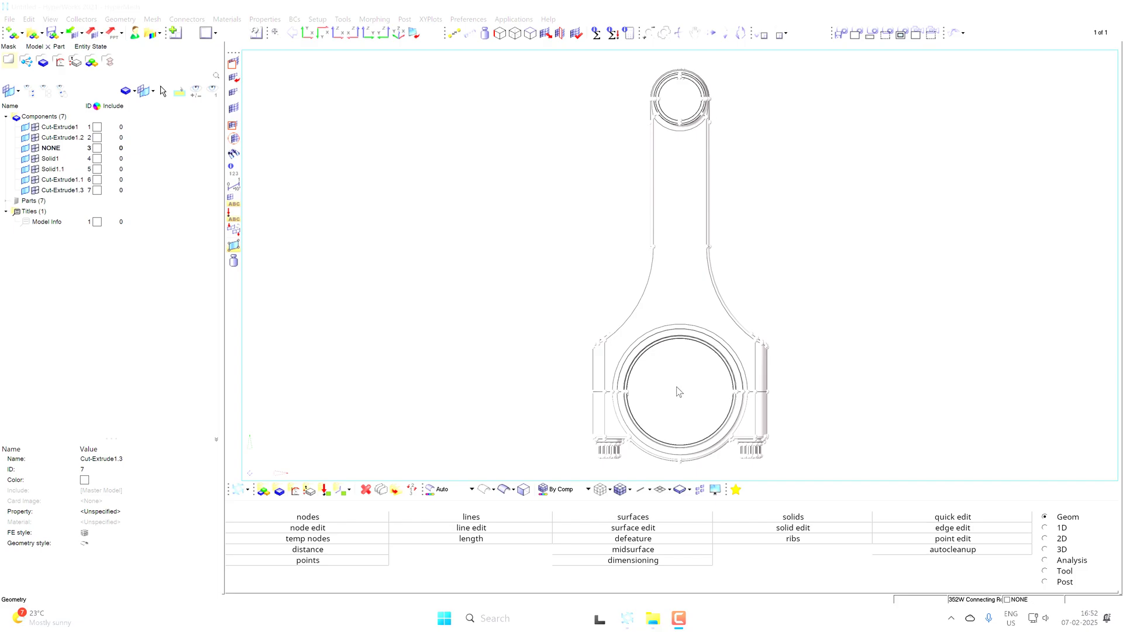
- Fit the connecting rod in view and colour its geometry by topology with the By Topo mode
ctrl+right_drag(677, 386, 648, 344)
ctrl+scroll(647, 391, up, 3)
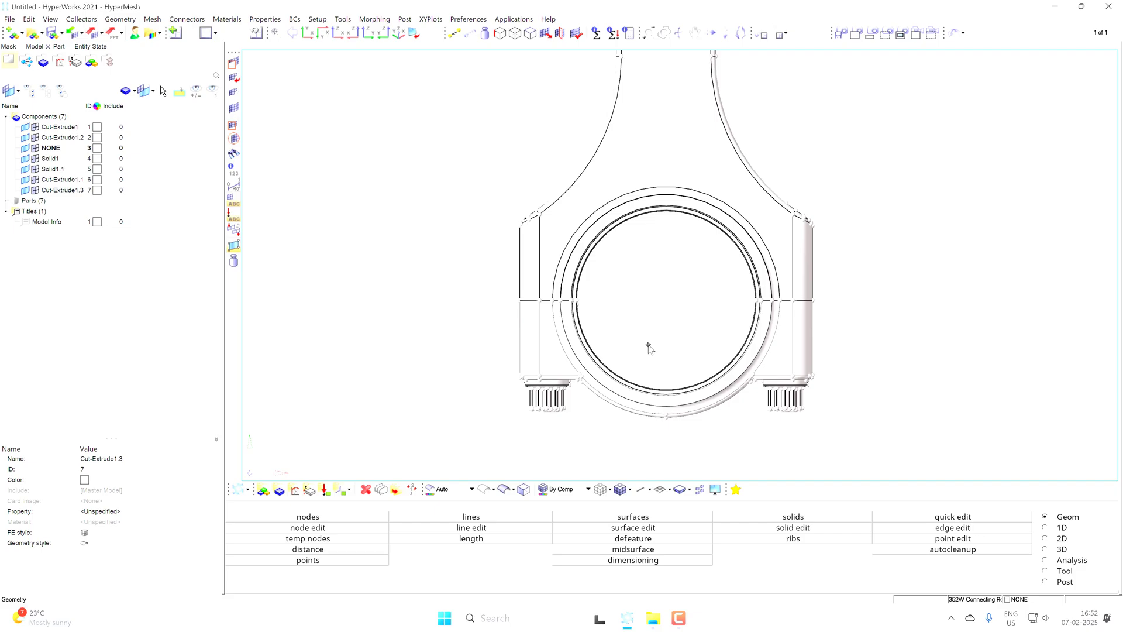
key(f)
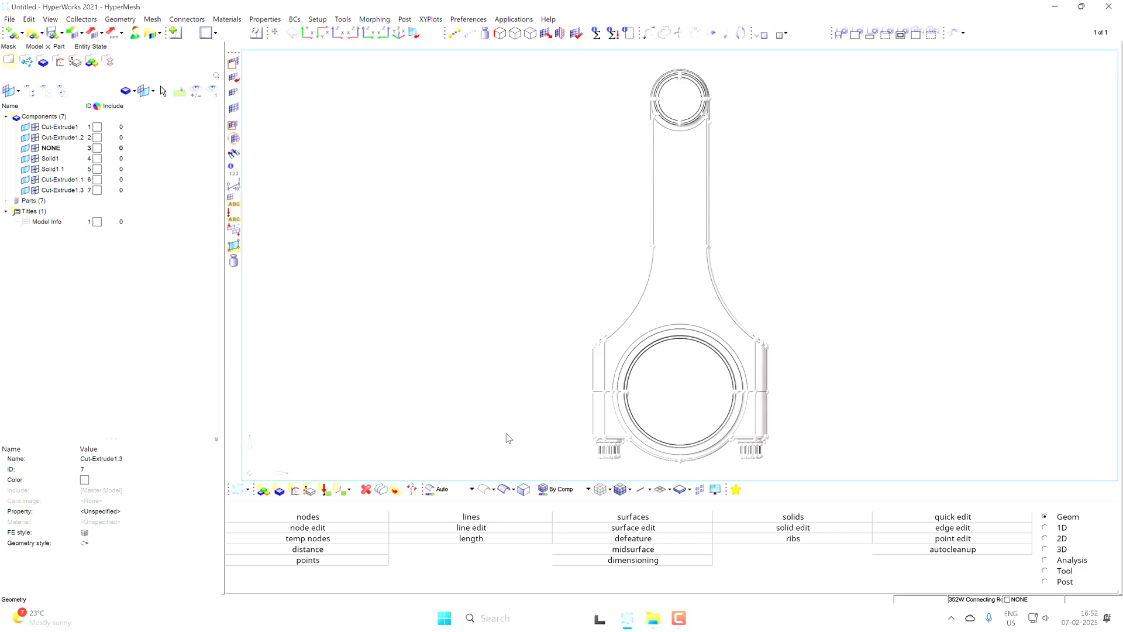
click(444, 489)
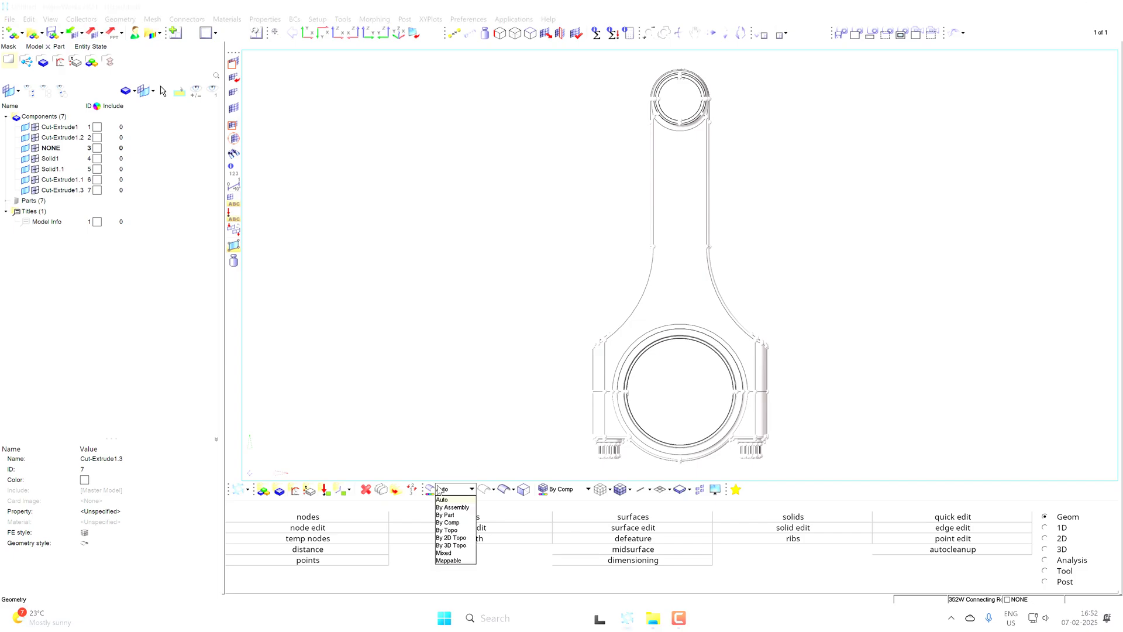
click(448, 531)
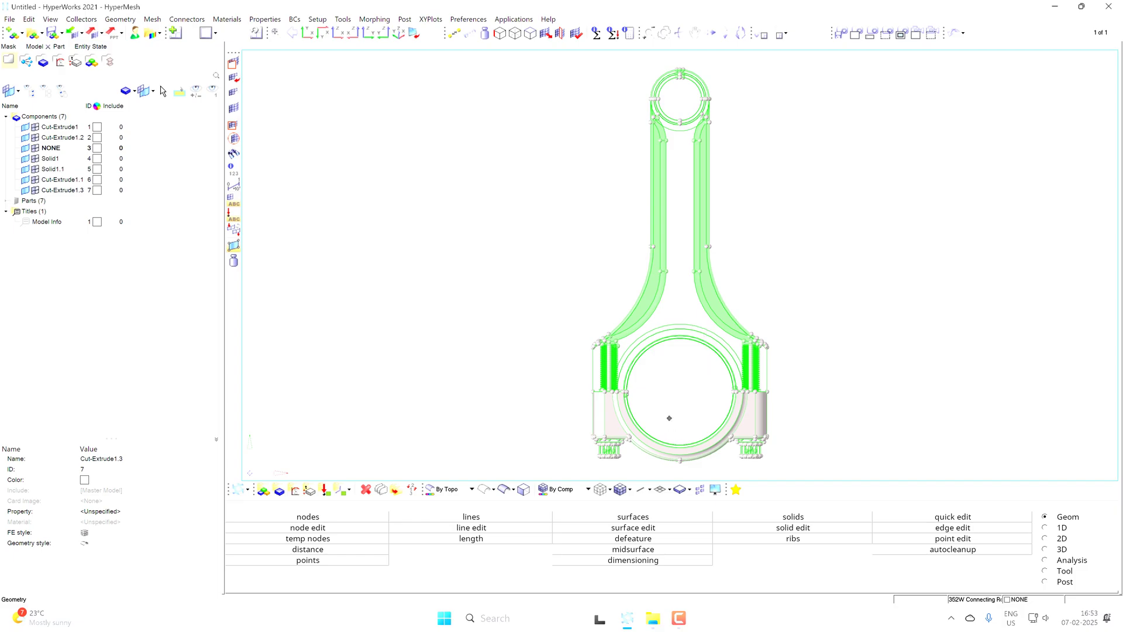
- Hide the geometry of the Cut-Extrude1.3 component to expose the bolt holes in the big-end cap
ctrl+right_drag(669, 420, 660, 333)
scroll(659, 334, up, 4)
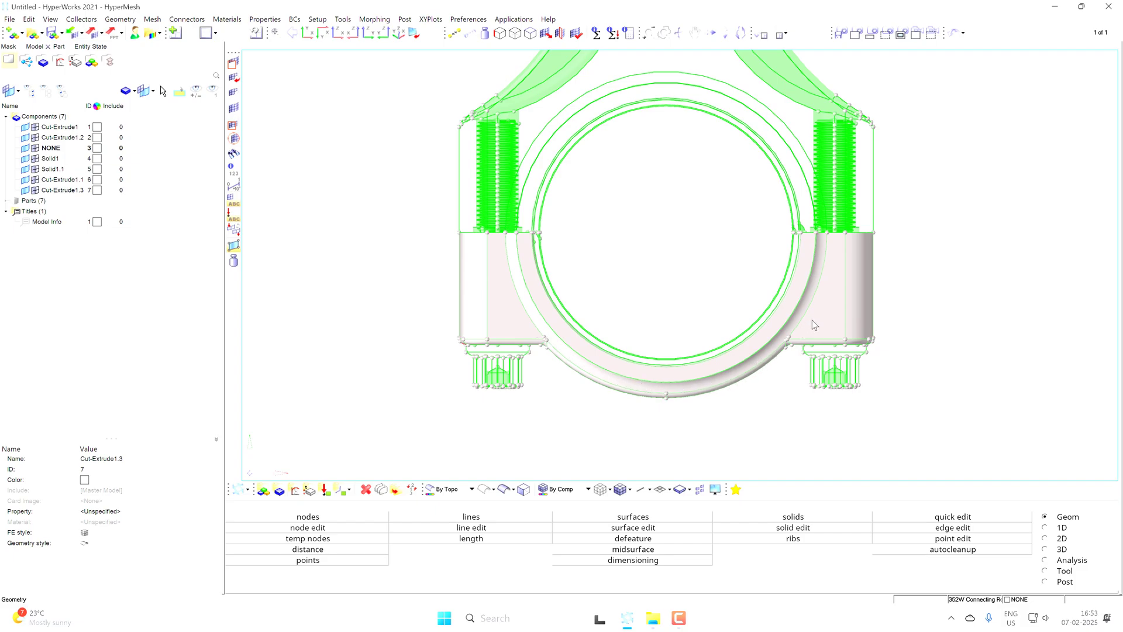
ctrl+drag(629, 406, 501, 304)
scroll(501, 303, up, 2)
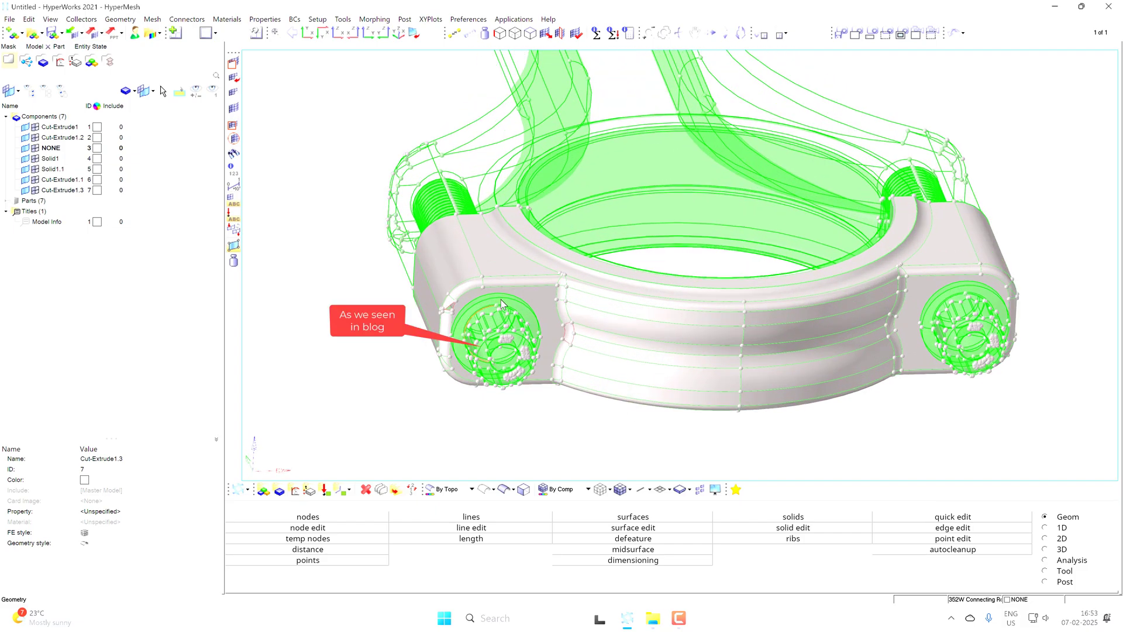
ctrl+scroll(502, 304, up, 3)
ctrl+right_drag(544, 361, 646, 346)
ctrl+drag(630, 364, 640, 389)
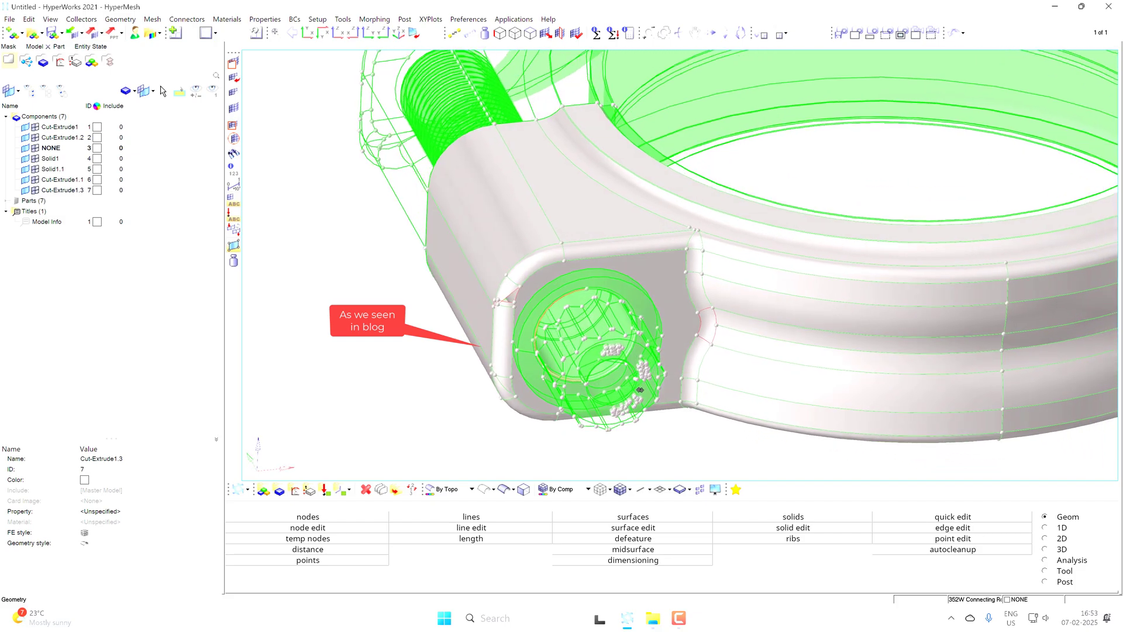
scroll(702, 319, up, 1)
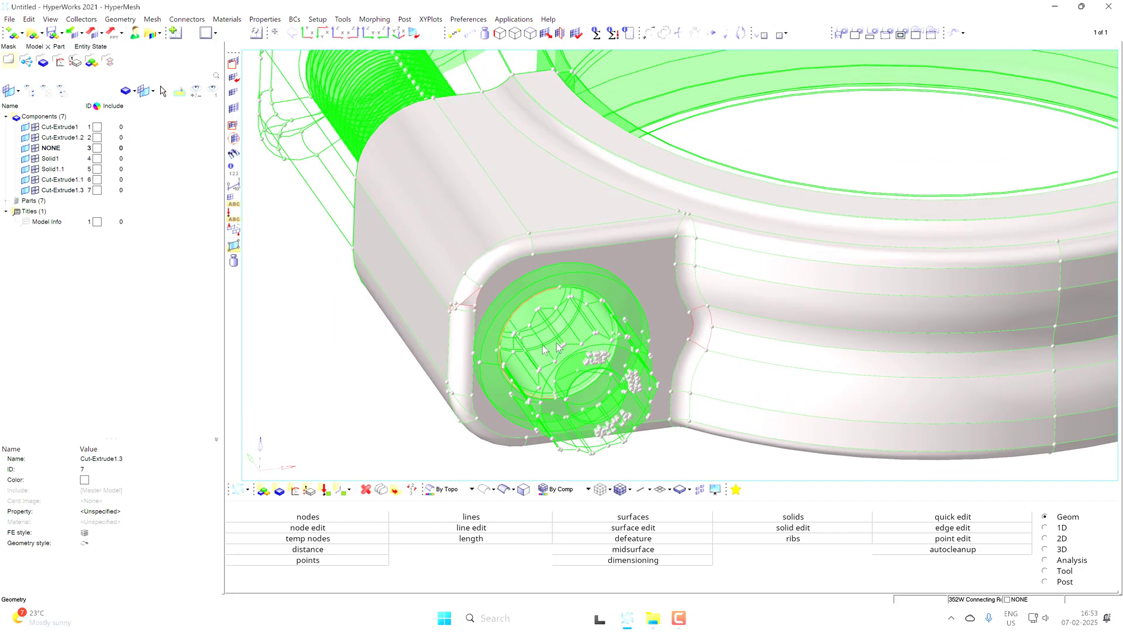
click(25, 190)
- Examine the free edges around the bolt hole rim and the gap in the cap's adjacent corner fillet
scroll(562, 332, up, 1)
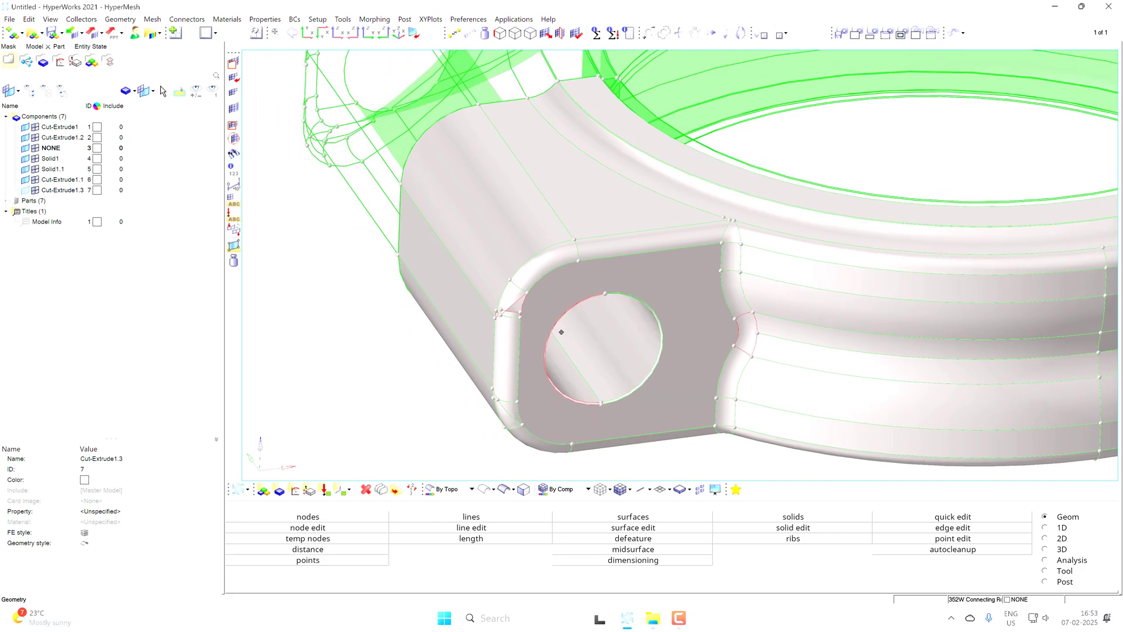
scroll(494, 300, up, 3)
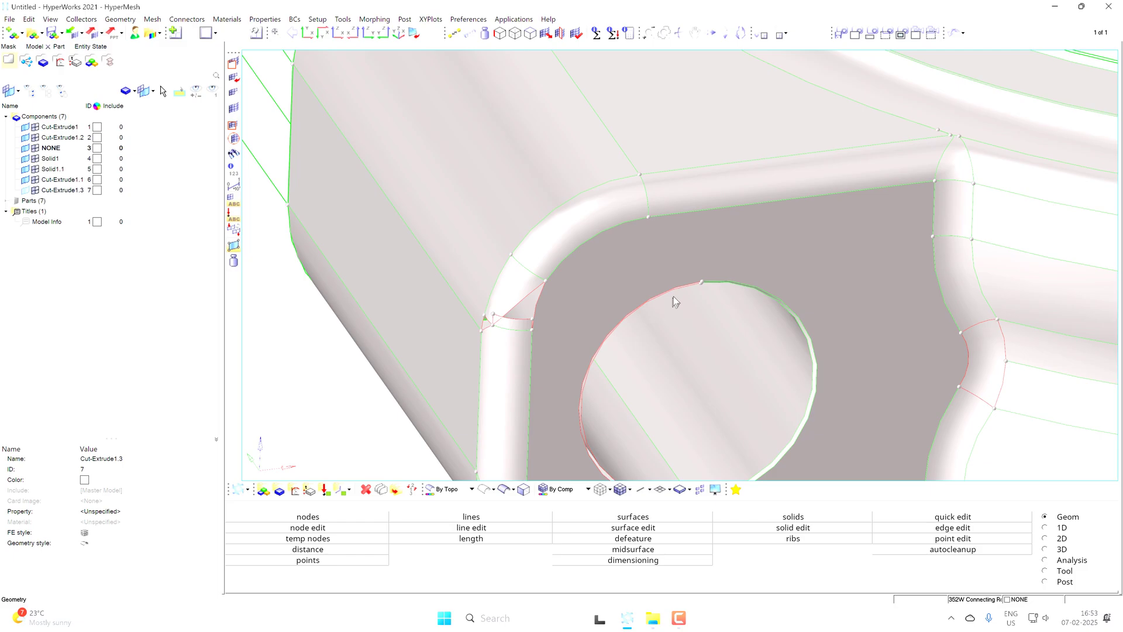
scroll(693, 279, up, 5)
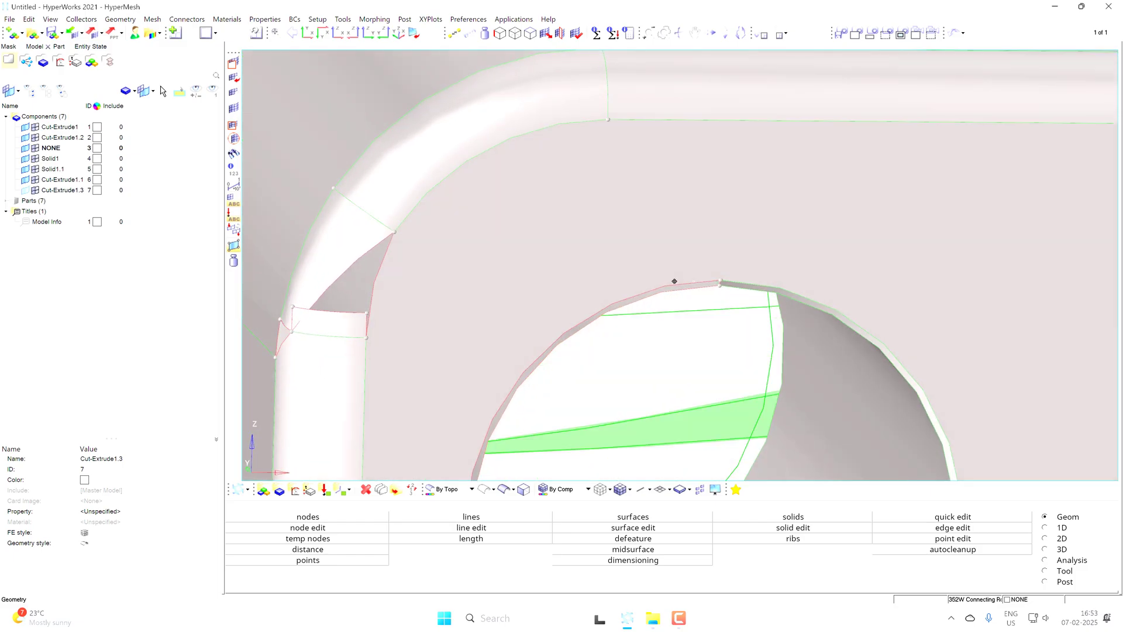
scroll(674, 282, down, 5)
scroll(675, 281, up, 5)
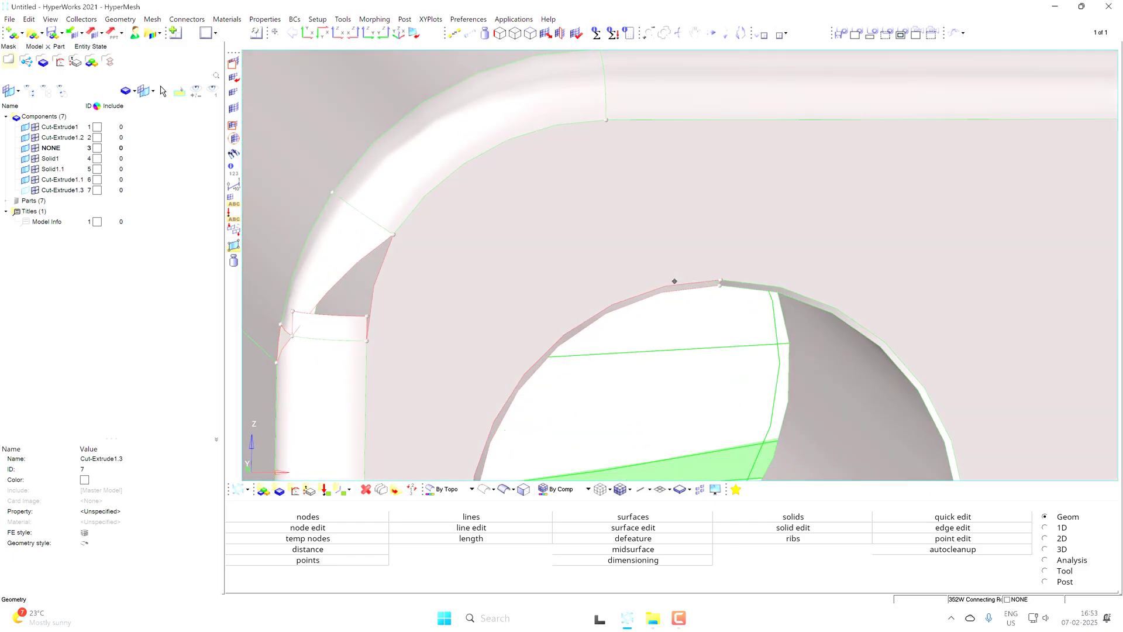
ctrl+drag(675, 282, 579, 285)
ctrl+right_drag(492, 278, 597, 261)
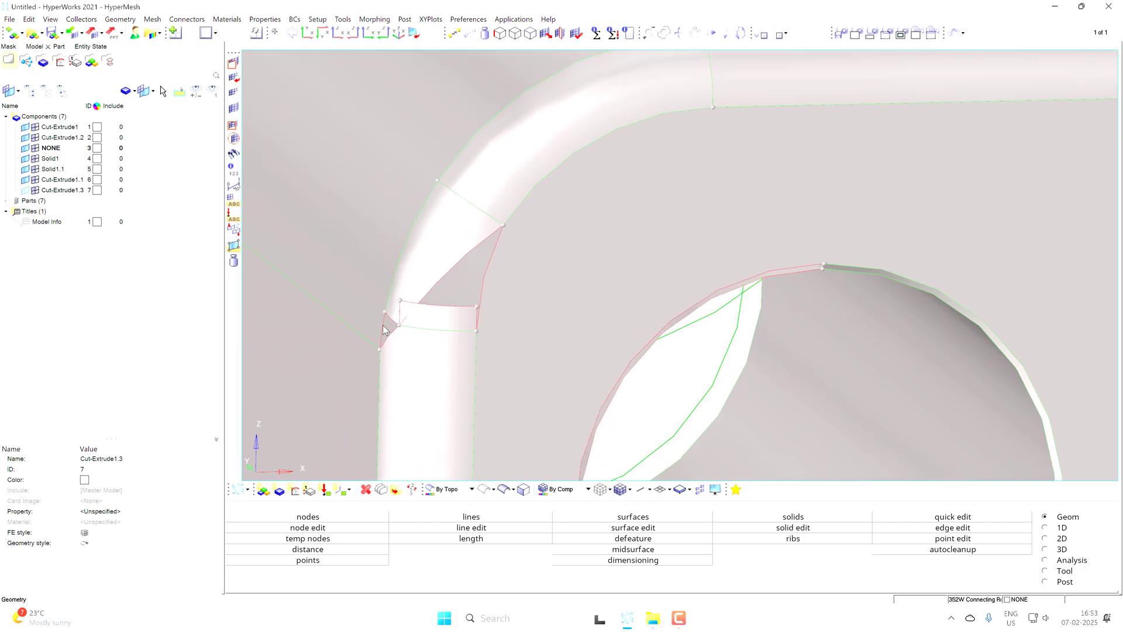
ctrl+drag(418, 296, 431, 309)
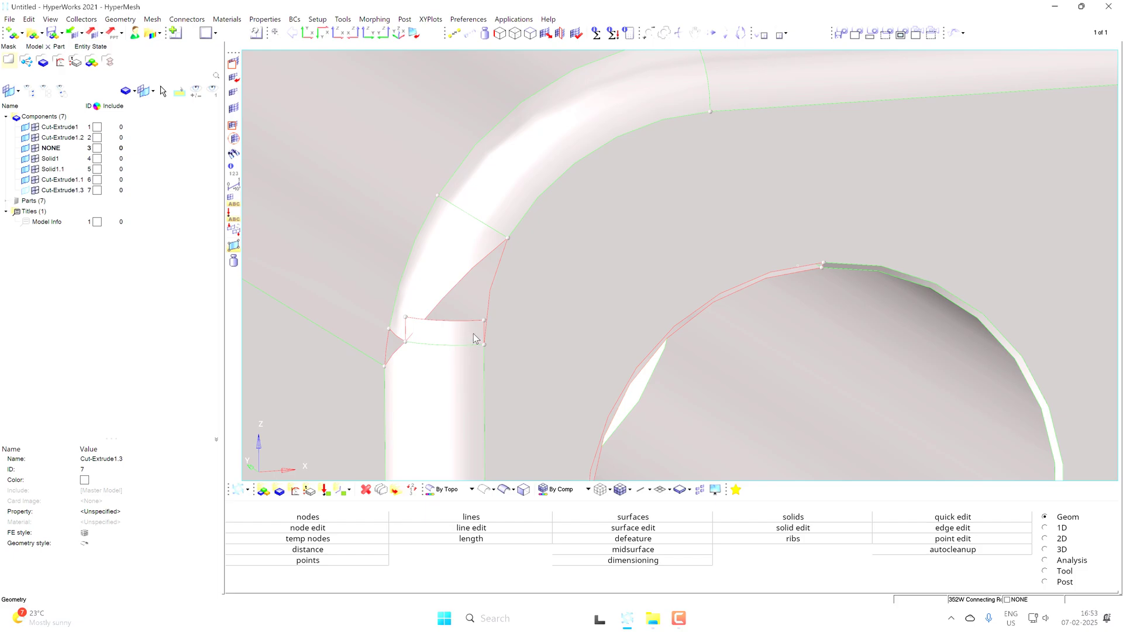
scroll(469, 334, down, 5)
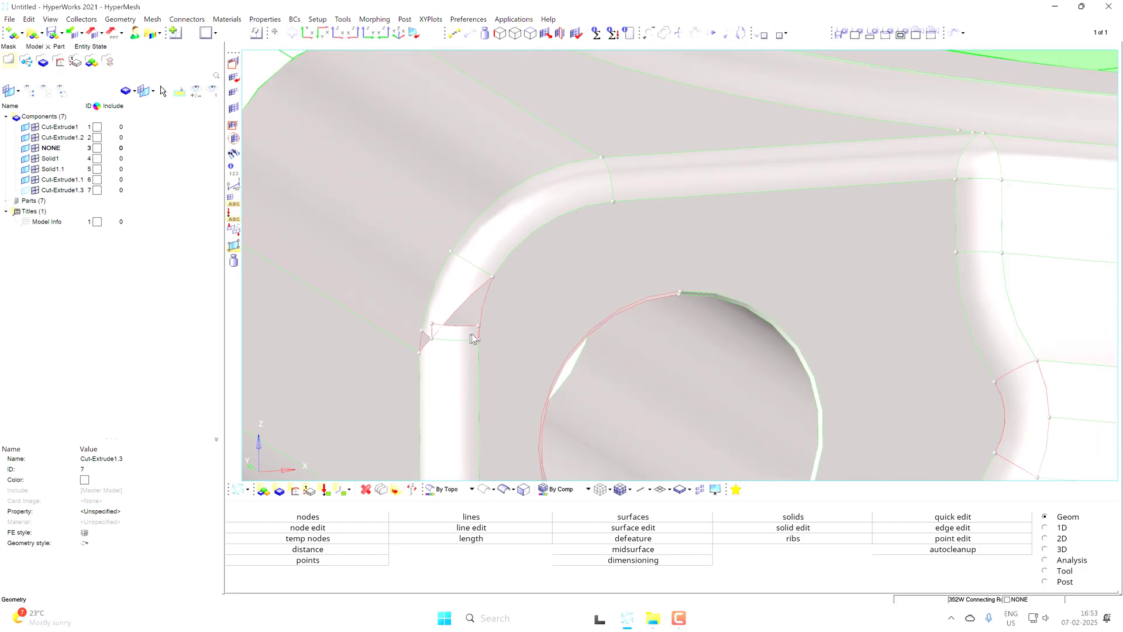
ctrl+drag(520, 218, 538, 224)
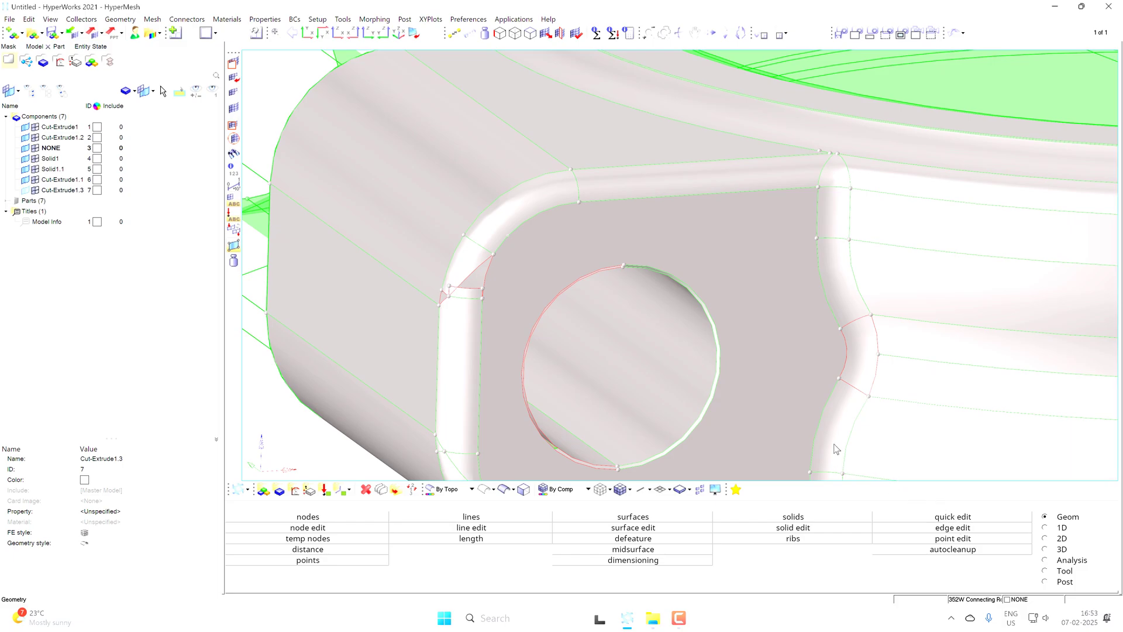
- Use toggle edge in Quick Edit to stitch the free inner arc of the fillet patch beside the bolt hole face
key(F11)
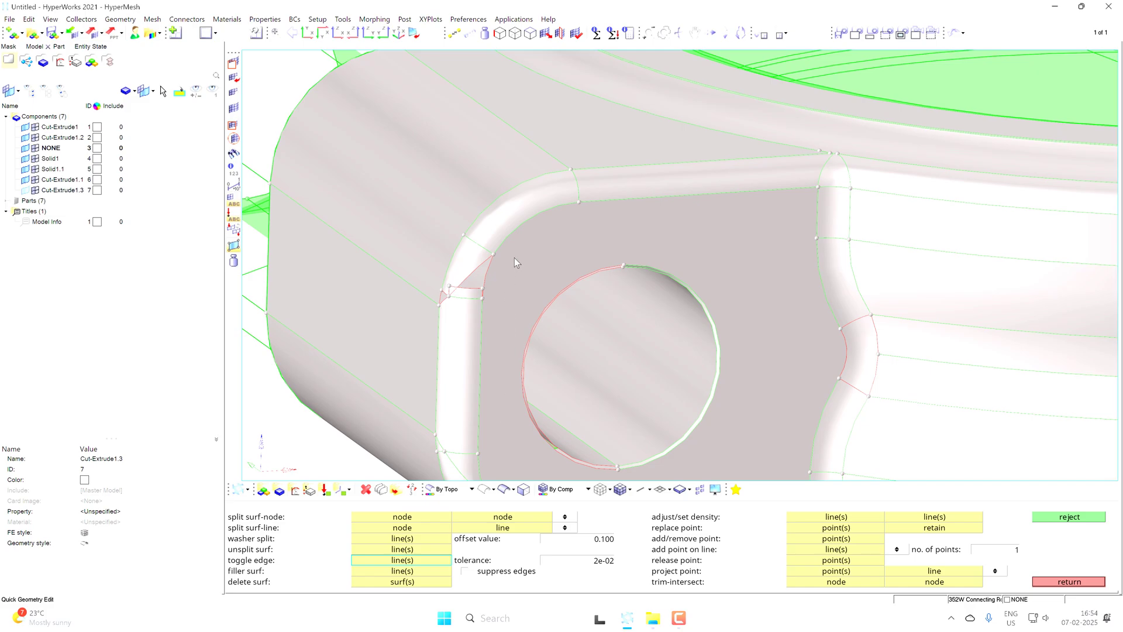
scroll(809, 369, up, 5)
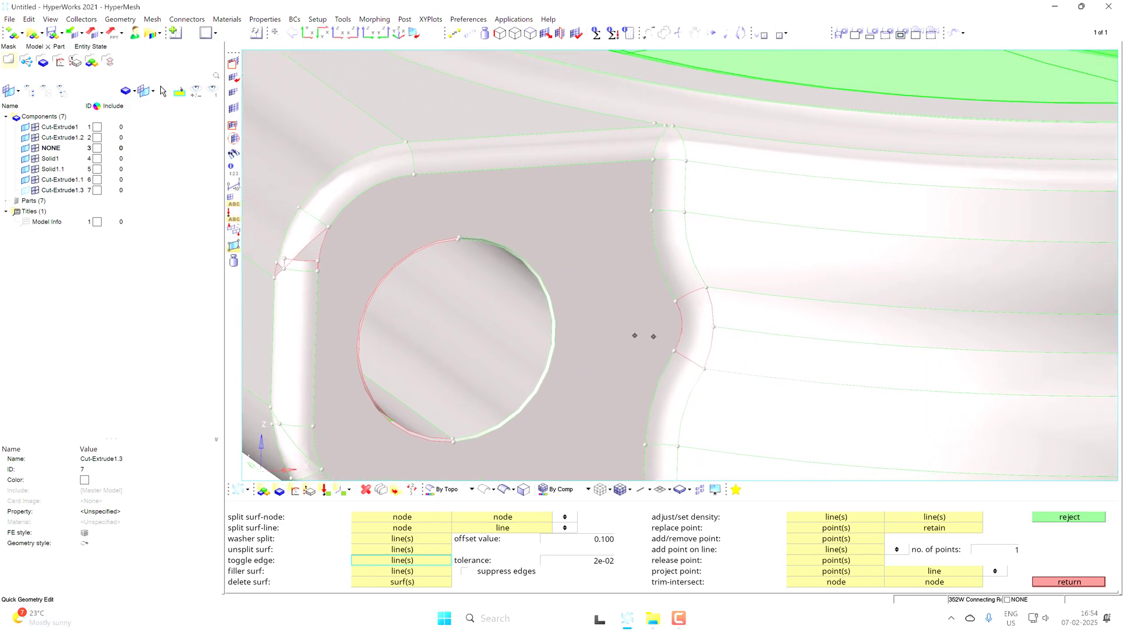
scroll(677, 332, up, 3)
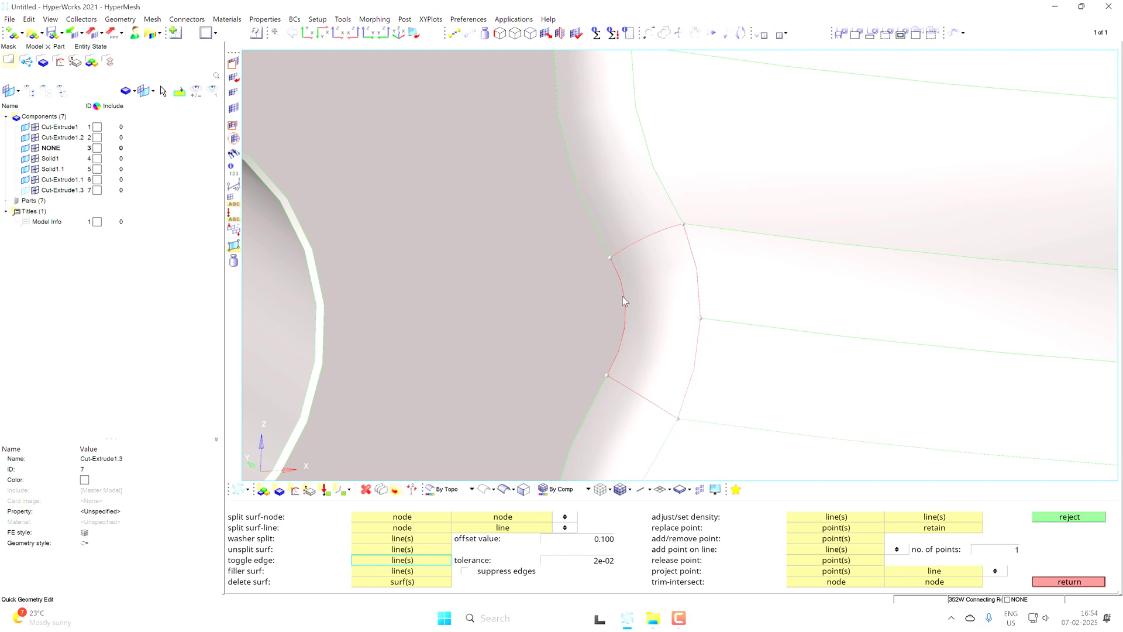
ctrl+right_drag(640, 306, 648, 314)
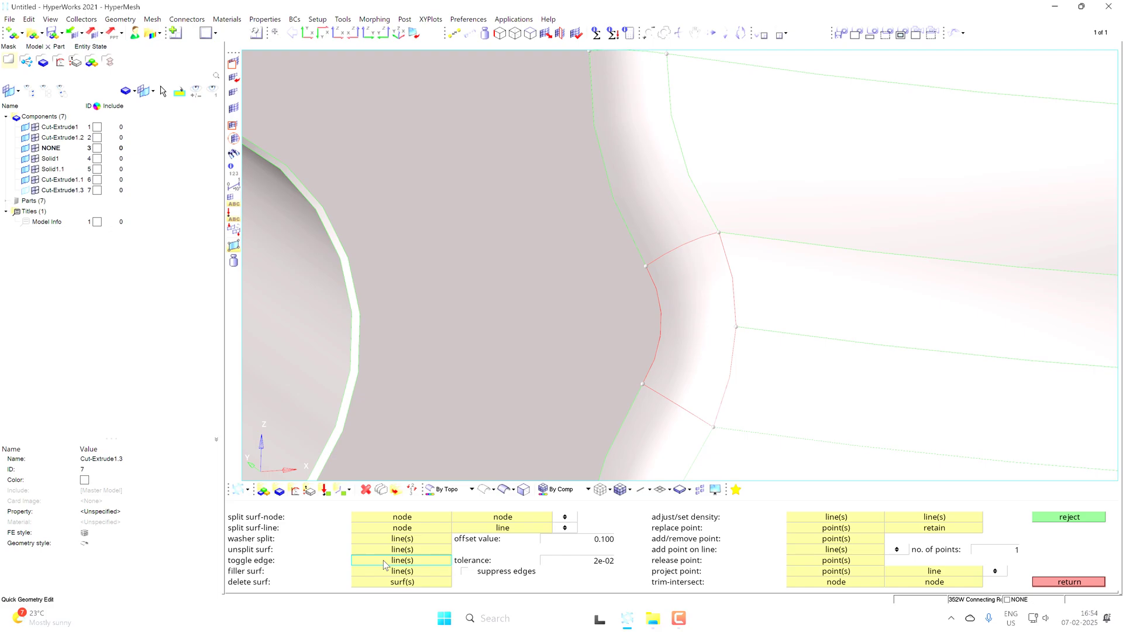
click(661, 316)
- Toggle the upper cross edge of the fillet patch from free to shared to join its two adjacent surfaces
scroll(682, 234, up, 5)
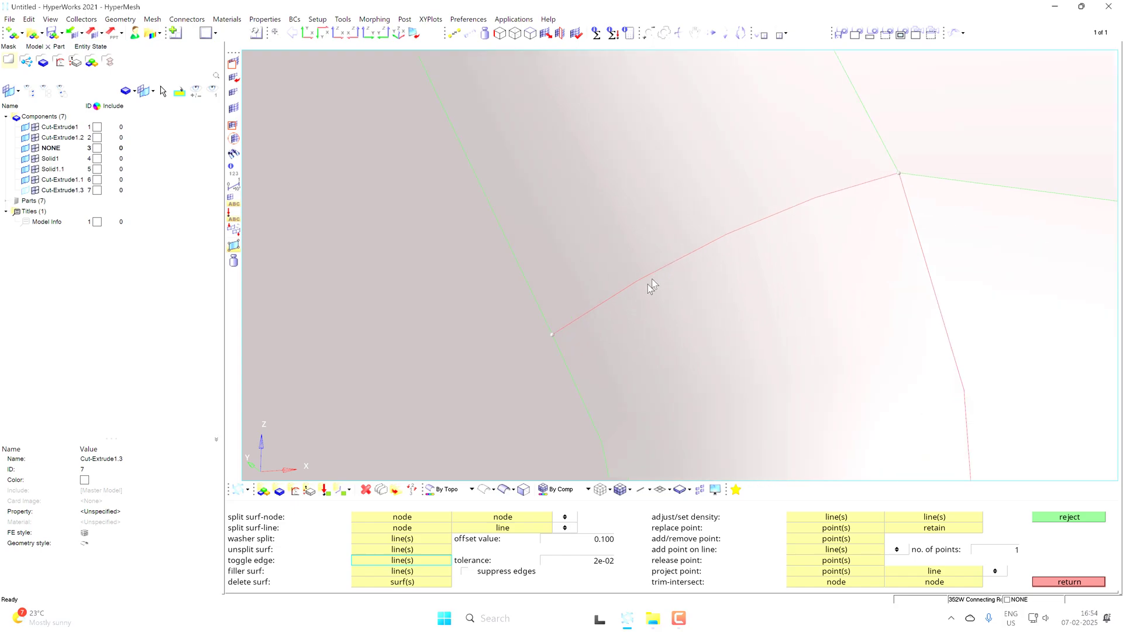
ctrl+right_drag(638, 293, 609, 364)
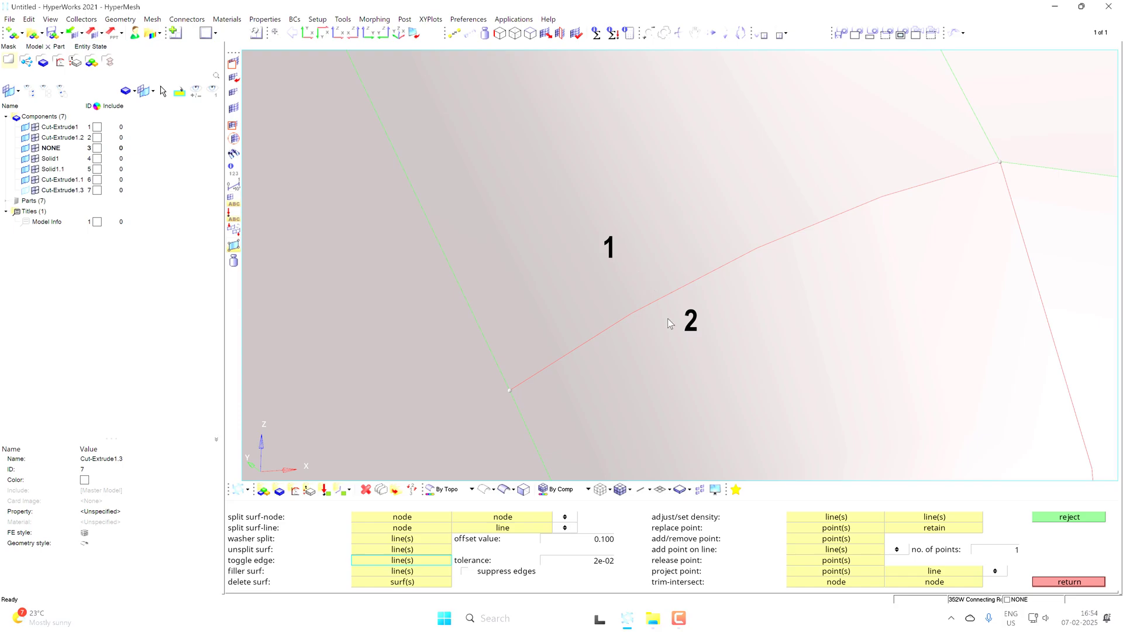
click(667, 300)
scroll(672, 295, down, 2)
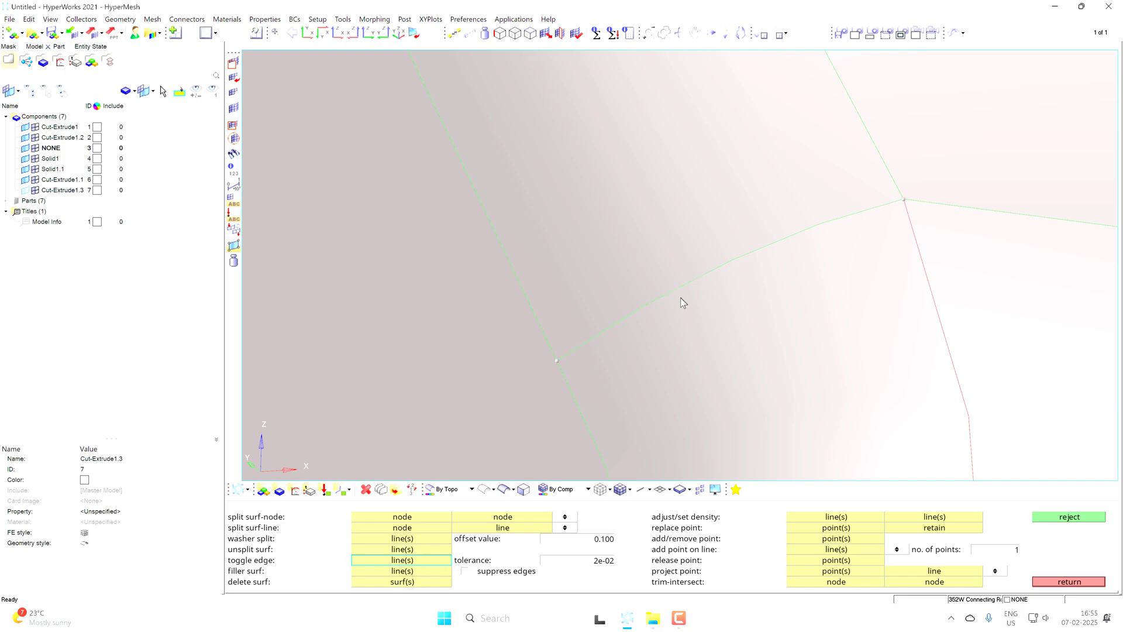
- Toggle the fillet patch's remaining free edges to shared: the lower cross edge and both outer arc segments
scroll(682, 296, down, 2)
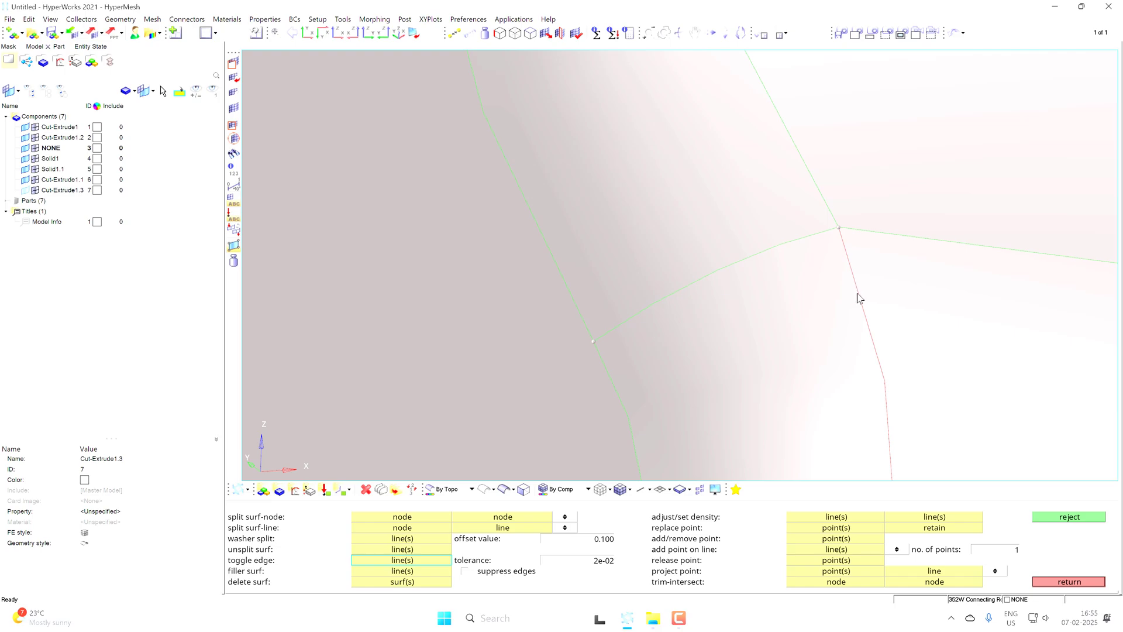
scroll(806, 266, down, 3)
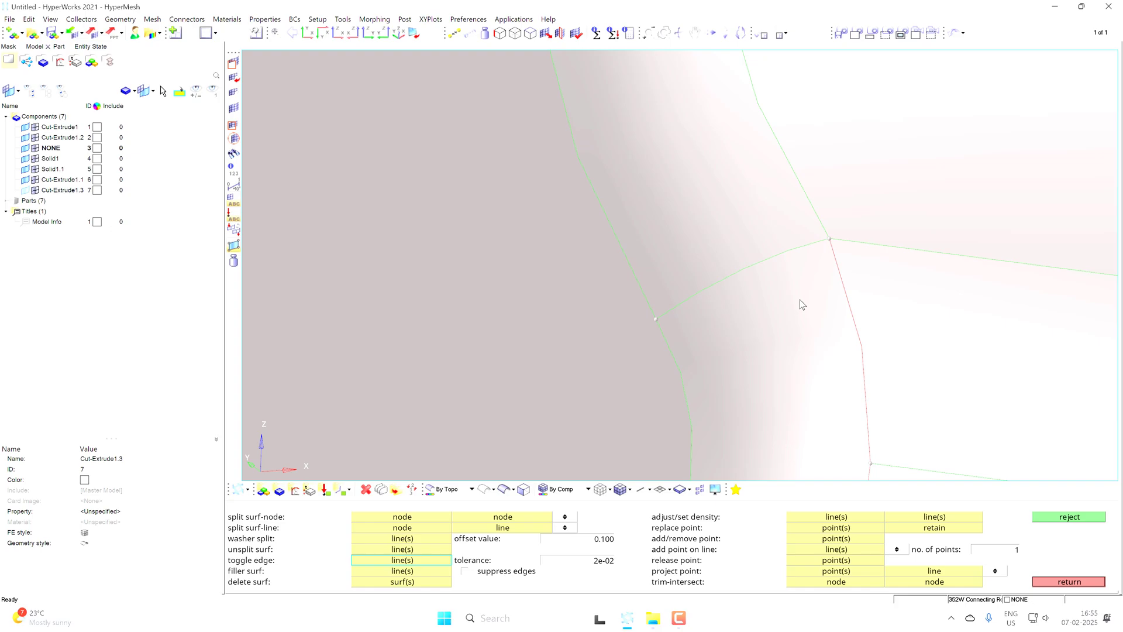
ctrl+scroll(800, 300, down, 3)
ctrl+right_drag(824, 338, 812, 250)
ctrl+drag(812, 250, 798, 271)
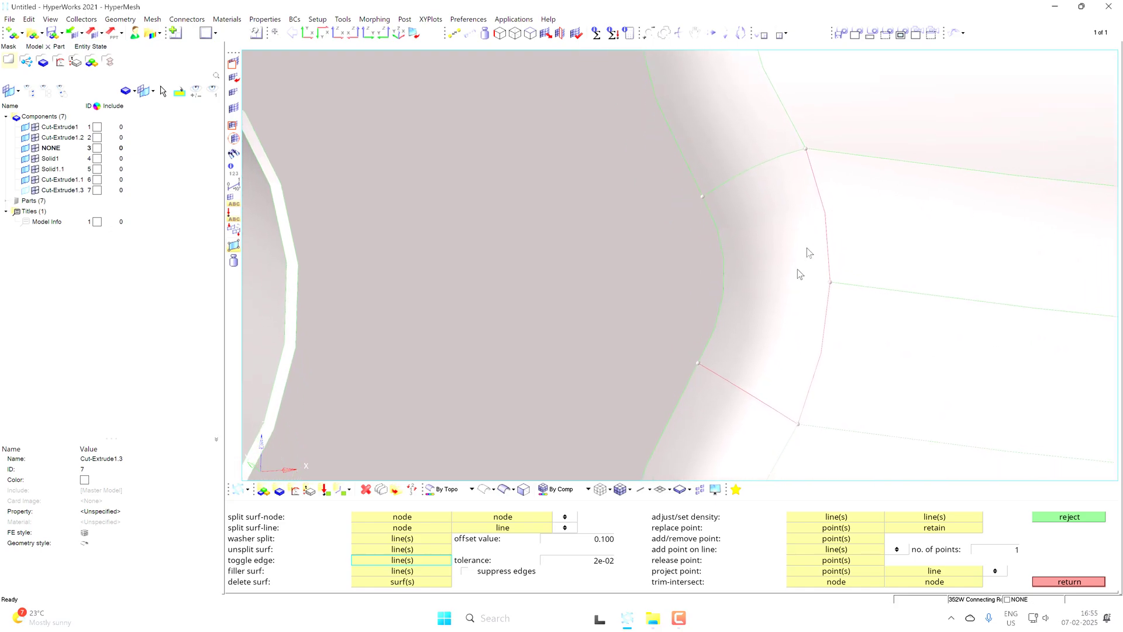
click(745, 390)
click(818, 382)
click(826, 241)
scroll(825, 241, down, 8)
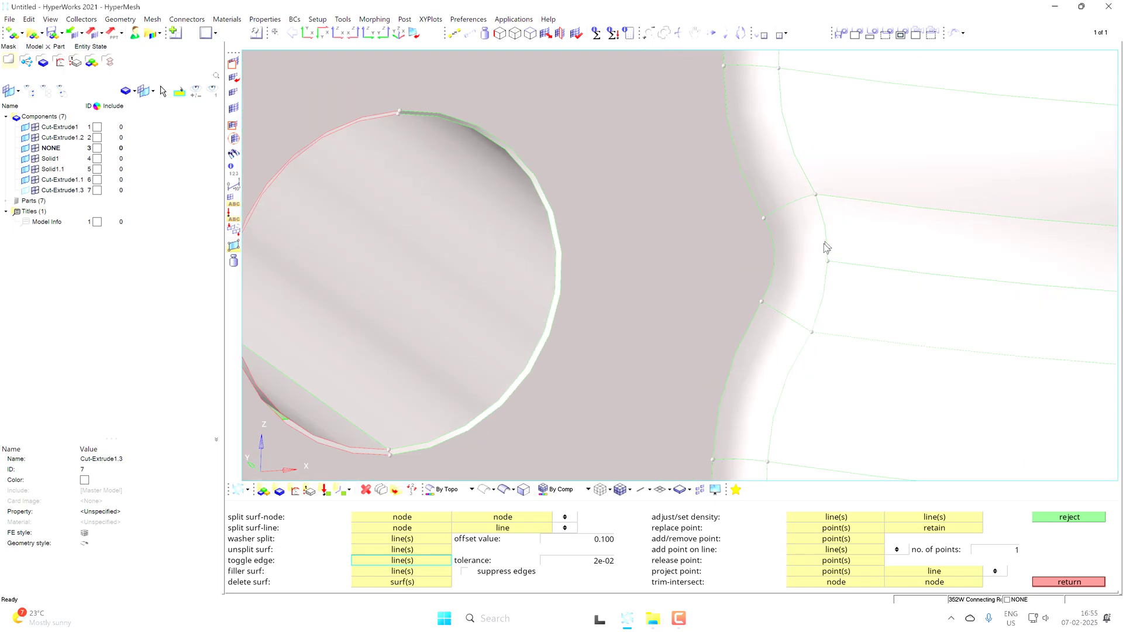
- Set the geometry refinement to level 5 in the graphics options for a smoother display of the bolt hole
ctrl+right_drag(869, 251, 899, 263)
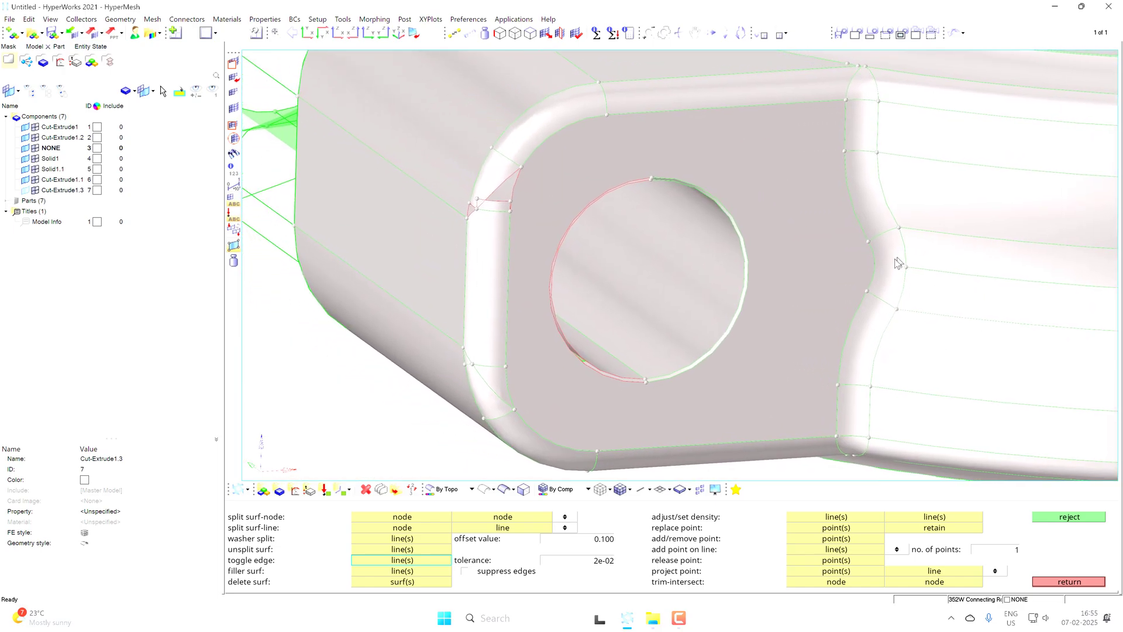
ctrl+right_drag(643, 241, 765, 280)
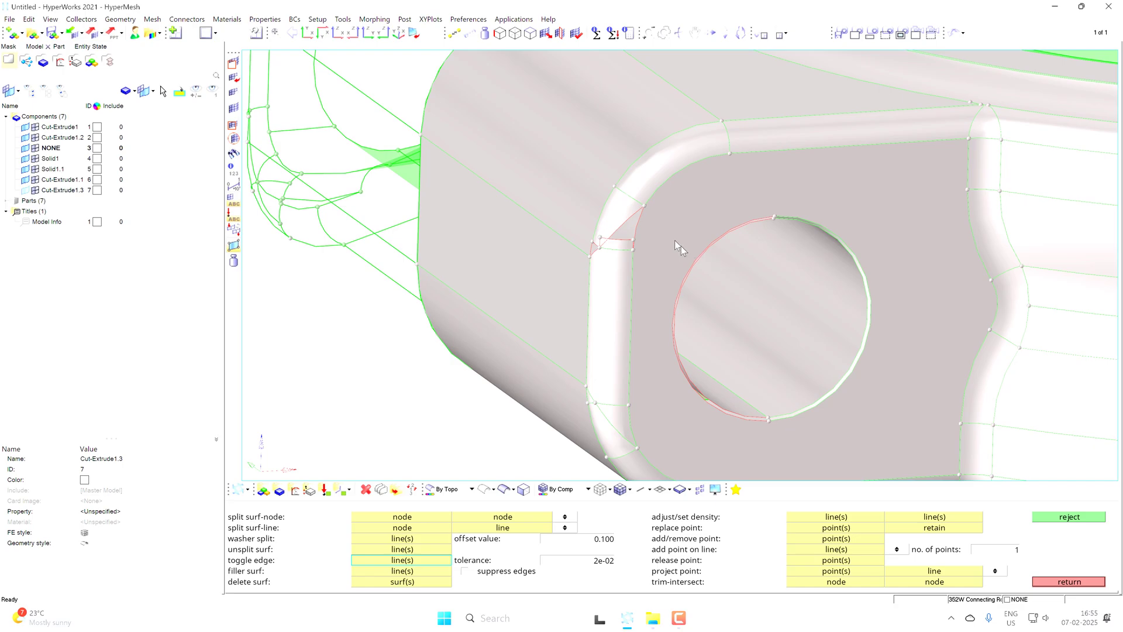
scroll(680, 246, up, 3)
ctrl+drag(703, 330, 546, 197)
scroll(566, 337, up, 1)
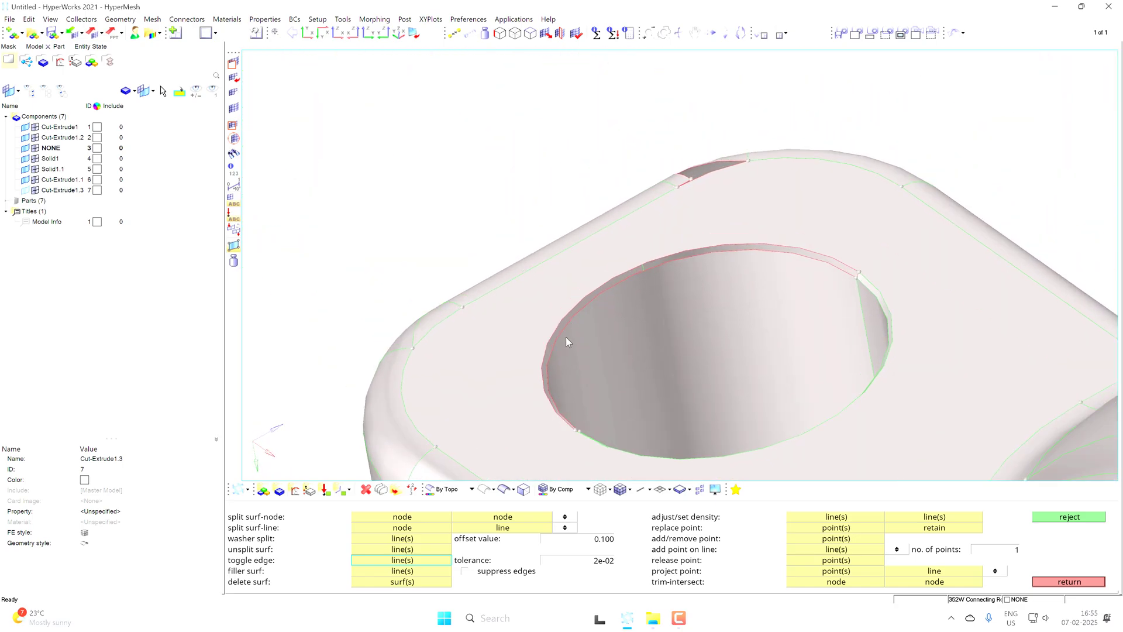
ctrl+drag(626, 396, 582, 323)
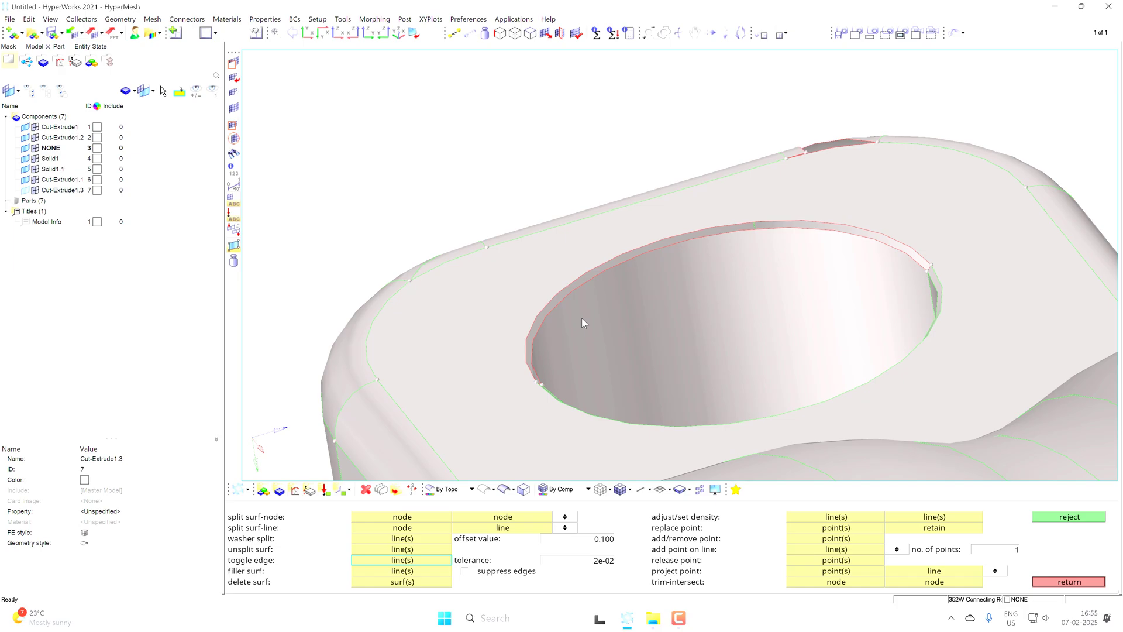
key(o)
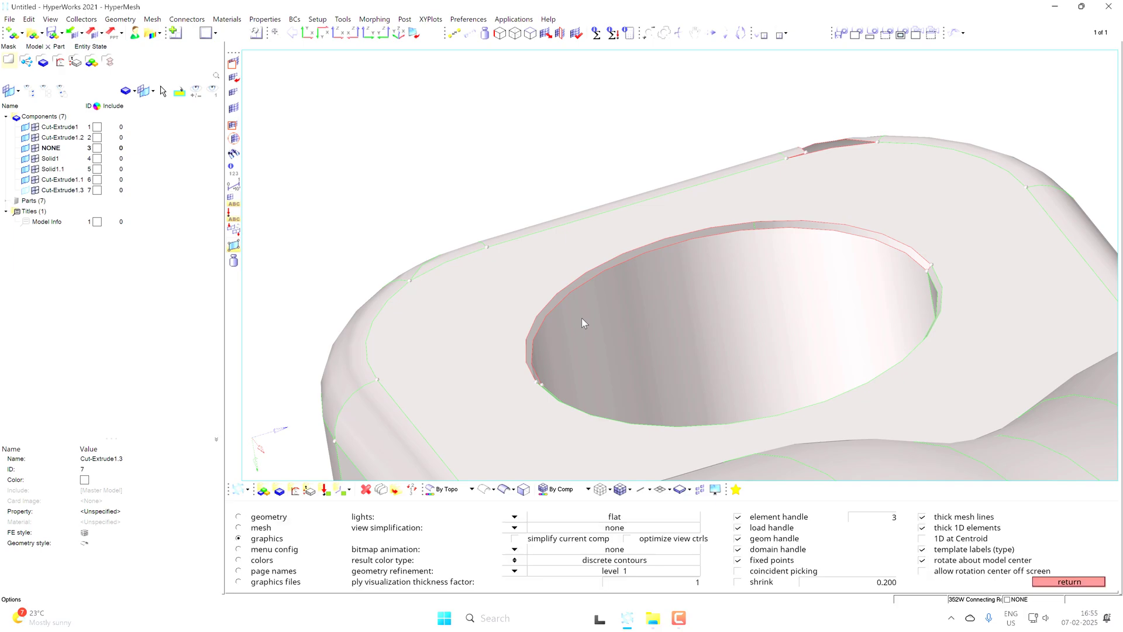
click(514, 571)
click(504, 565)
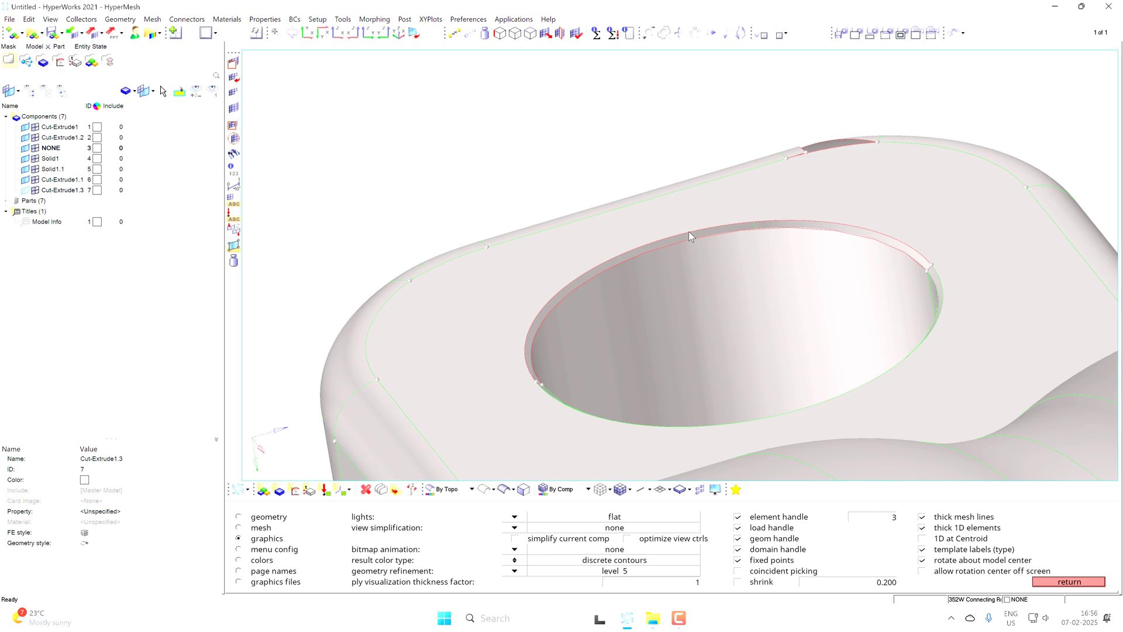
- Reopen Quick Edit and fill the missing chamfer strip along the bolt hole rim with a filler surface
mouse_move(657, 244)
ctrl+mouse_down()
mouse_move(654, 269)
mouse_move(649, 228)
ctrl+mouse_up()
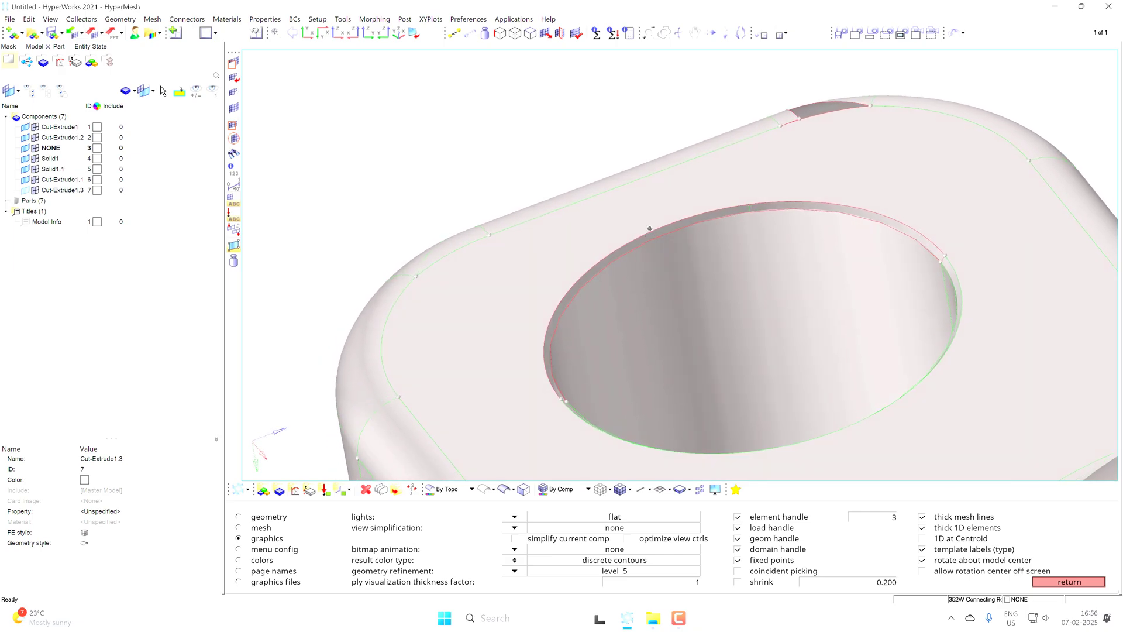
key(F11)
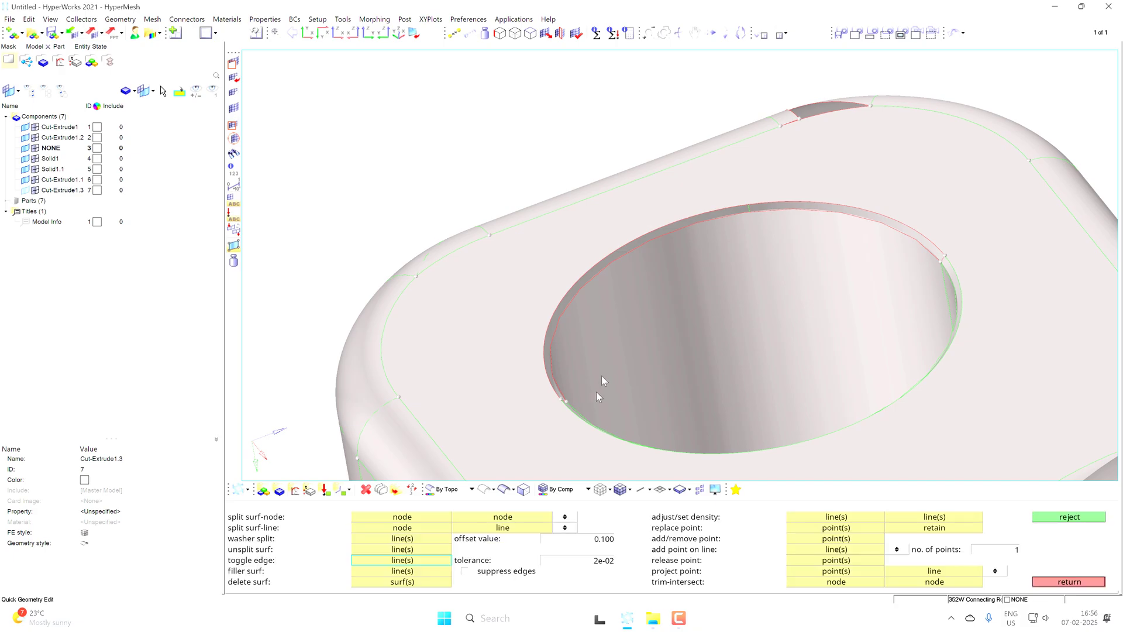
ctrl+right_drag(662, 263, 661, 268)
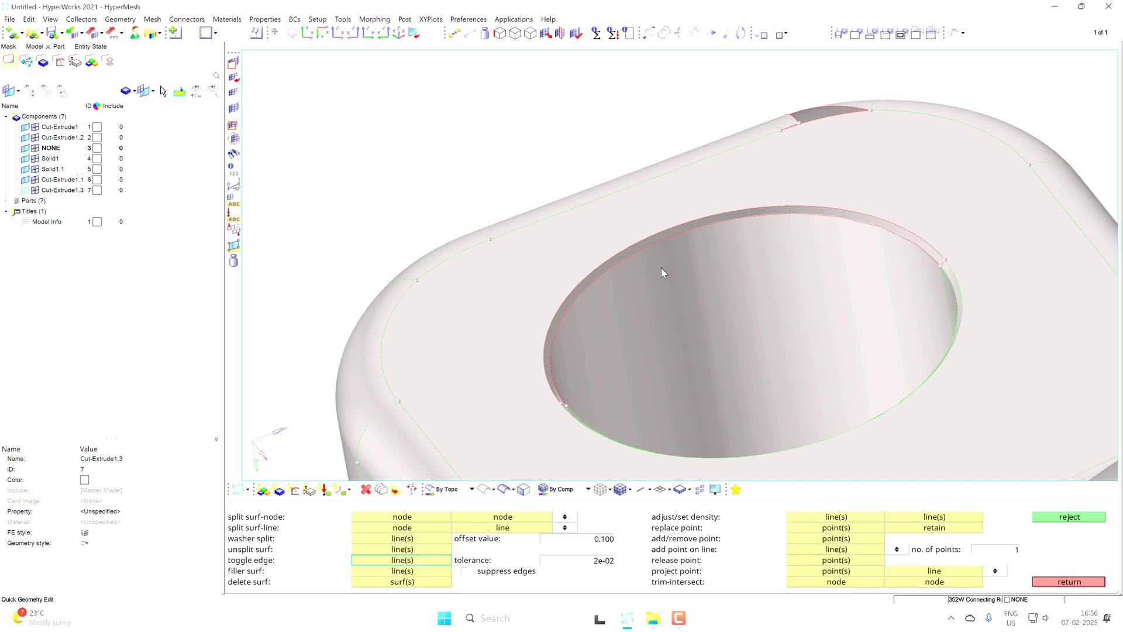
scroll(618, 385, up, 3)
ctrl+right_drag(622, 351, 623, 347)
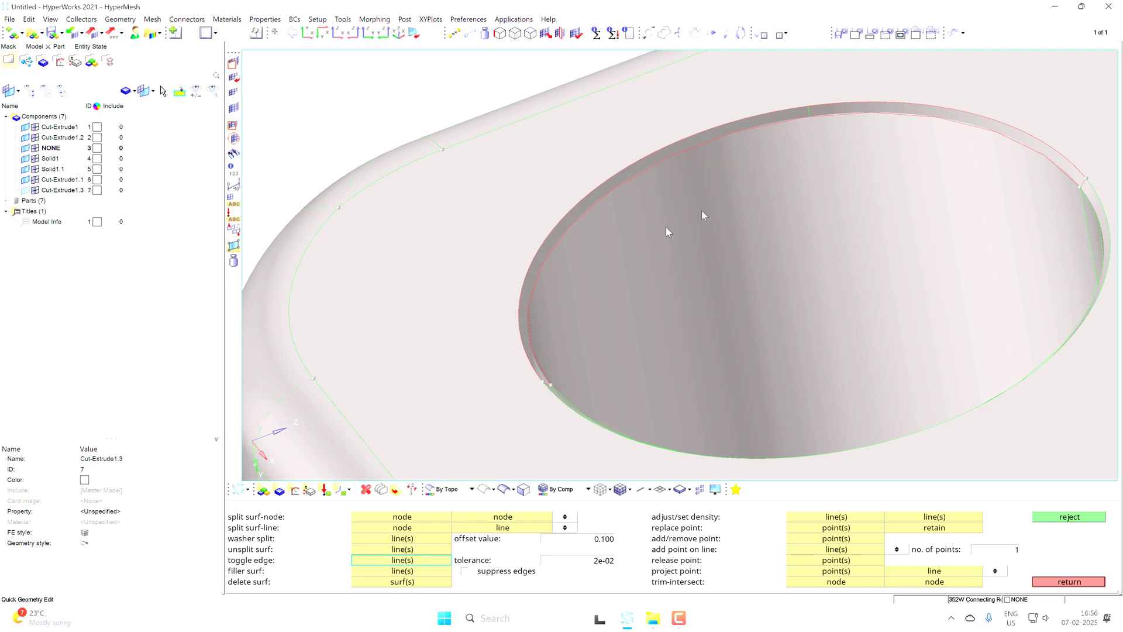
click(392, 571)
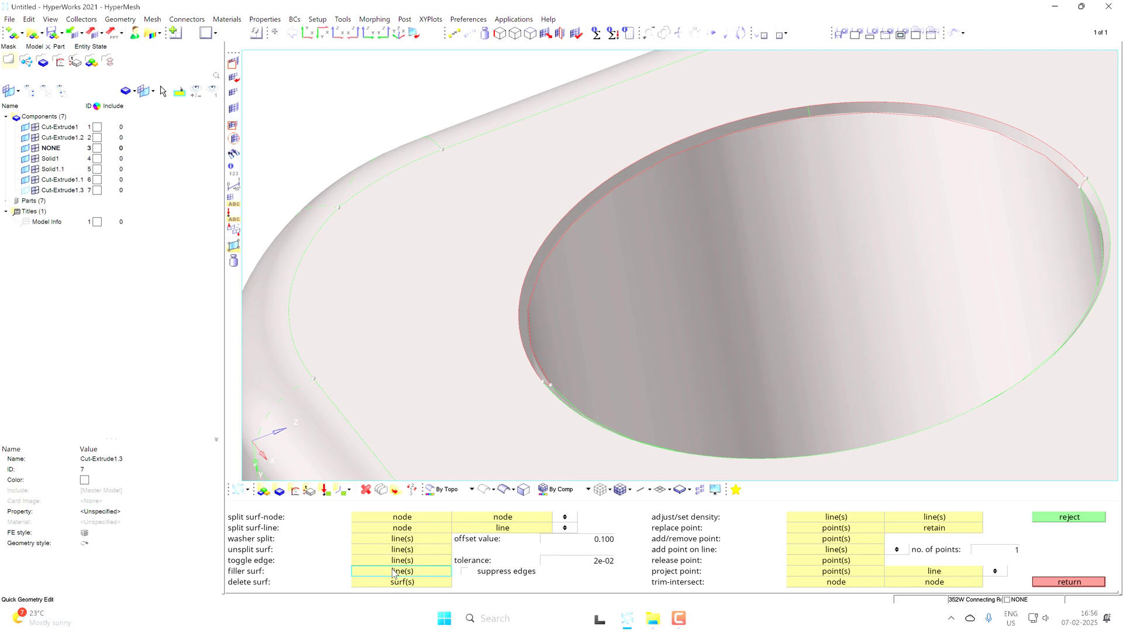
click(565, 232)
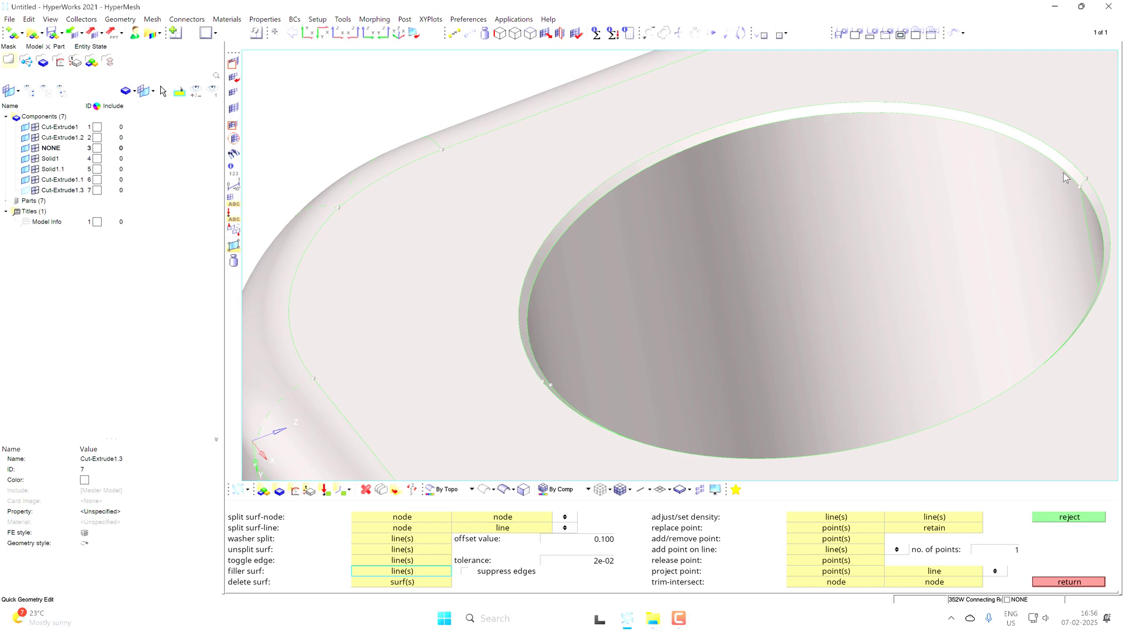
- Fill the open chamfer strip beside the bore's seam edge on the bolt hole rim with a filler surface
scroll(1063, 173, down, 3)
scroll(1047, 197, up, 8)
scroll(1006, 231, down, 8)
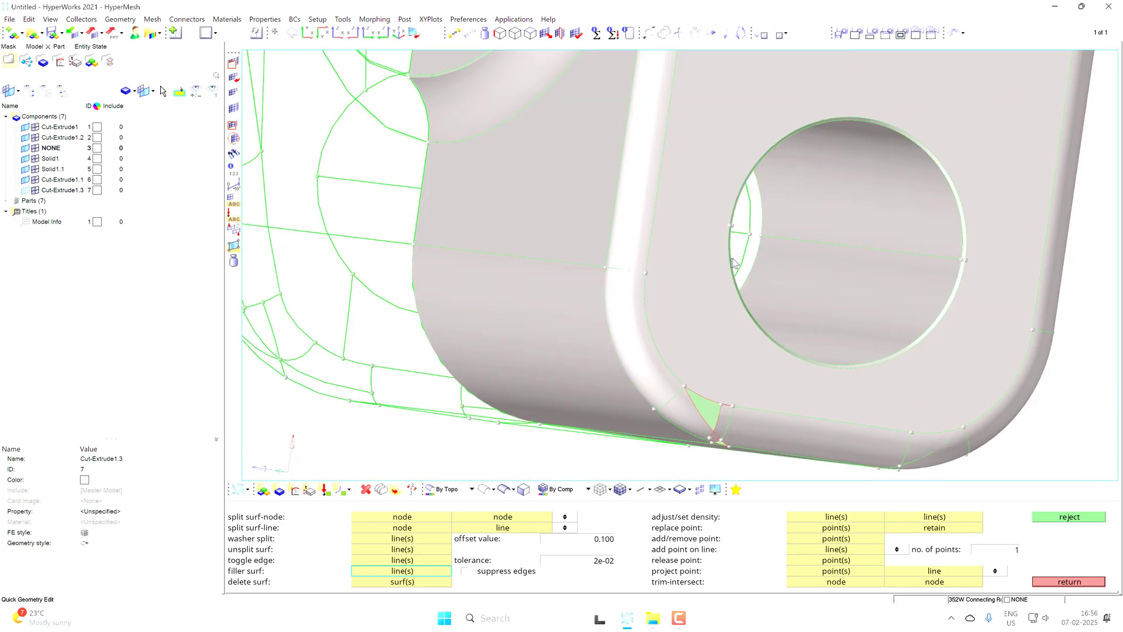
ctrl+drag(731, 259, 515, 256)
scroll(755, 243, up, 6)
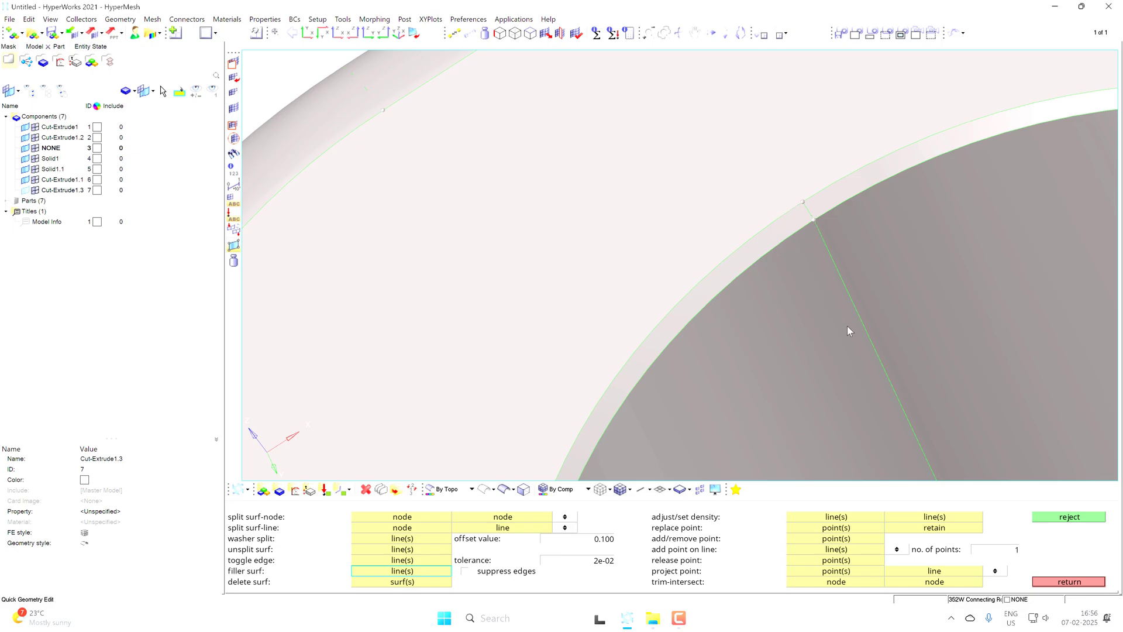
scroll(799, 244, up, 4)
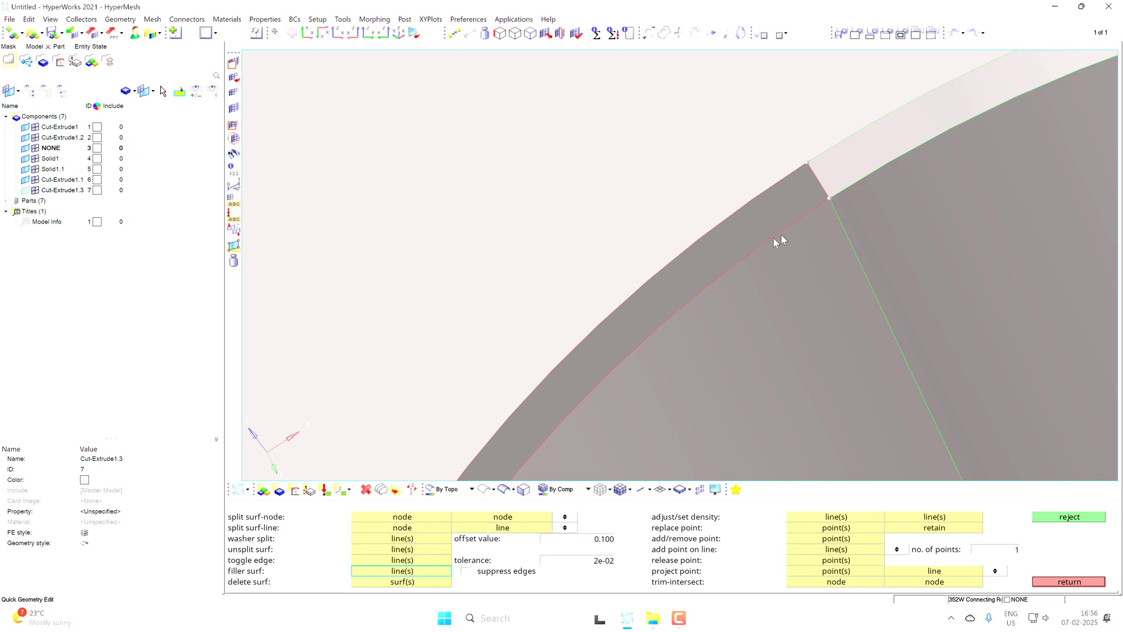
click(806, 217)
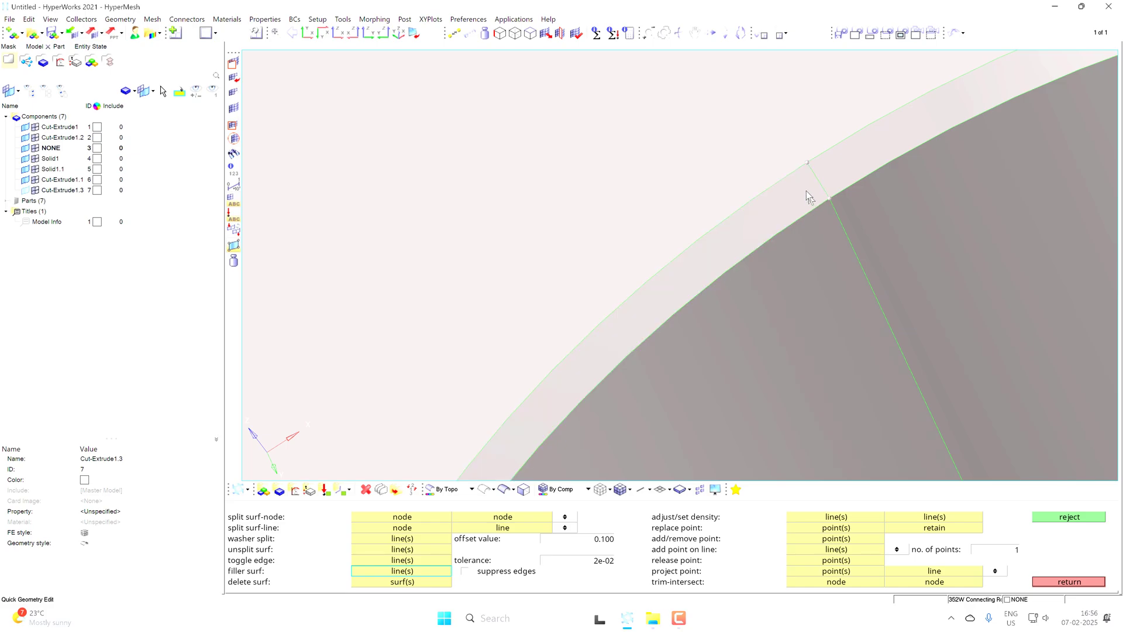
- Delete the overlapping fillet surface between the two triangular gaps at the rounded corner beside the bolt hole face
scroll(737, 185, down, 5)
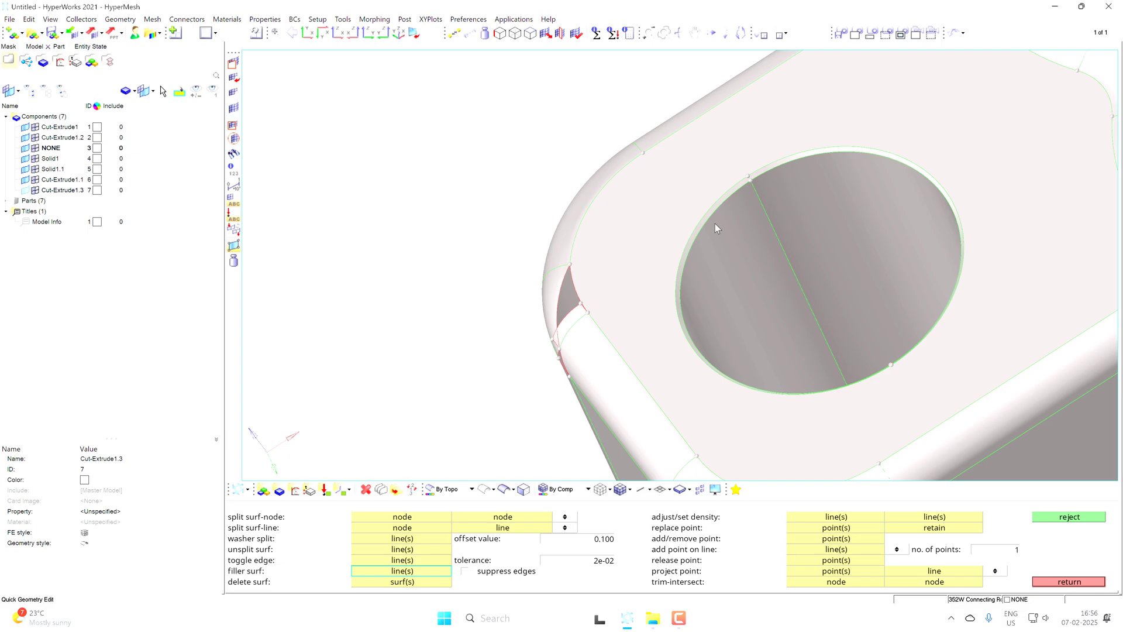
scroll(676, 290, up, 3)
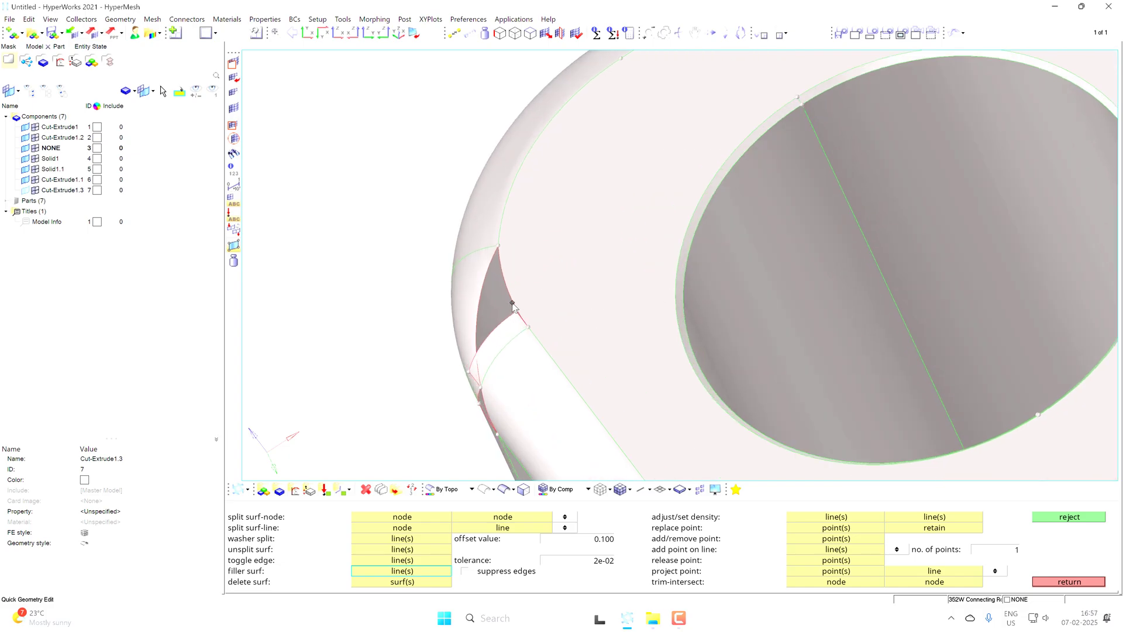
ctrl+drag(519, 205, 694, 245)
ctrl+right_drag(702, 237, 766, 170)
ctrl+drag(631, 203, 785, 322)
scroll(665, 255, up, 4)
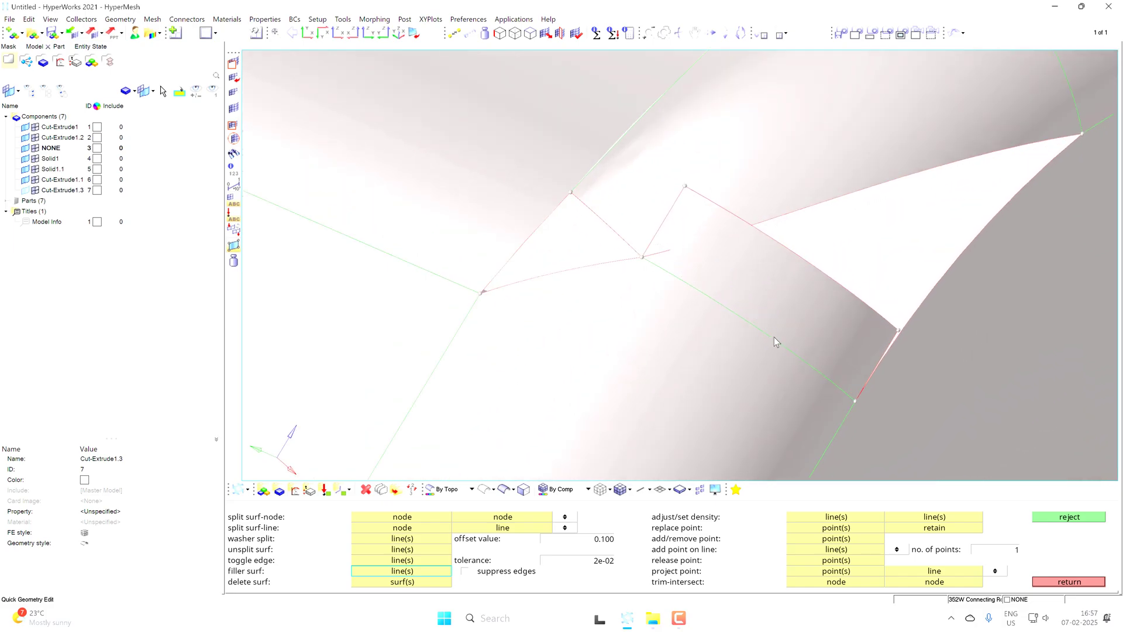
ctrl+drag(773, 337, 706, 294)
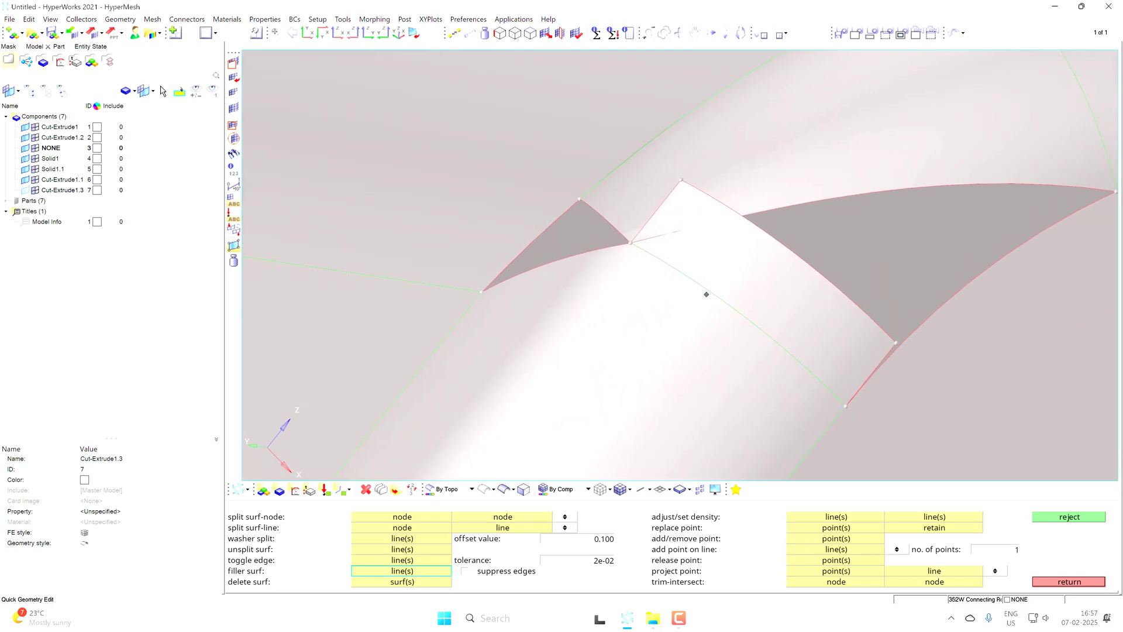
ctrl+right_drag(744, 308, 677, 268)
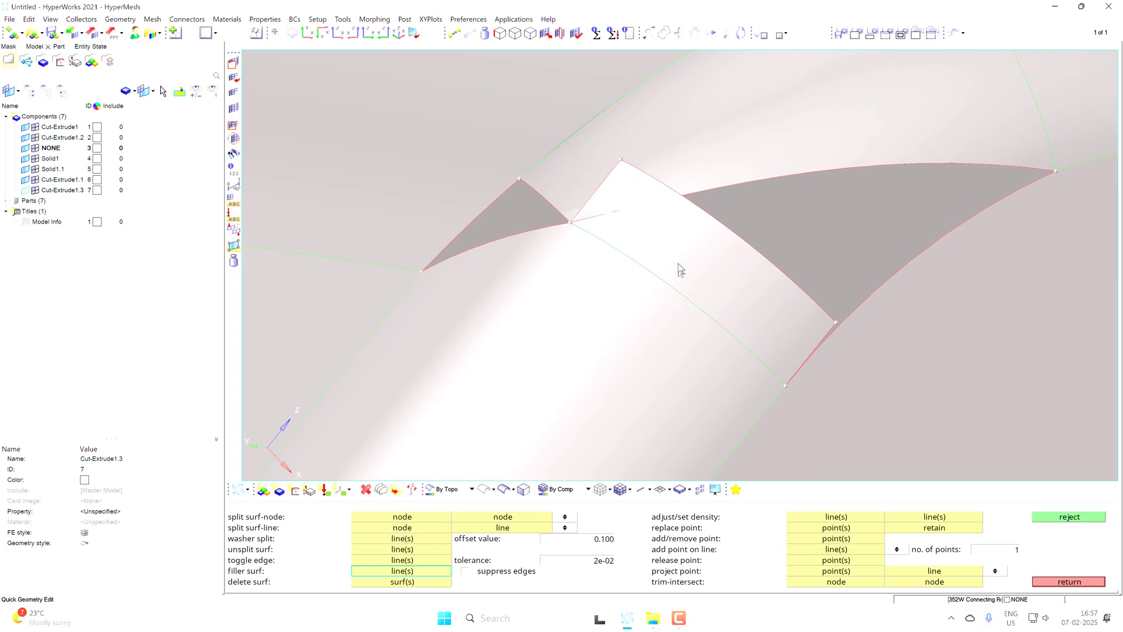
click(388, 583)
click(717, 271)
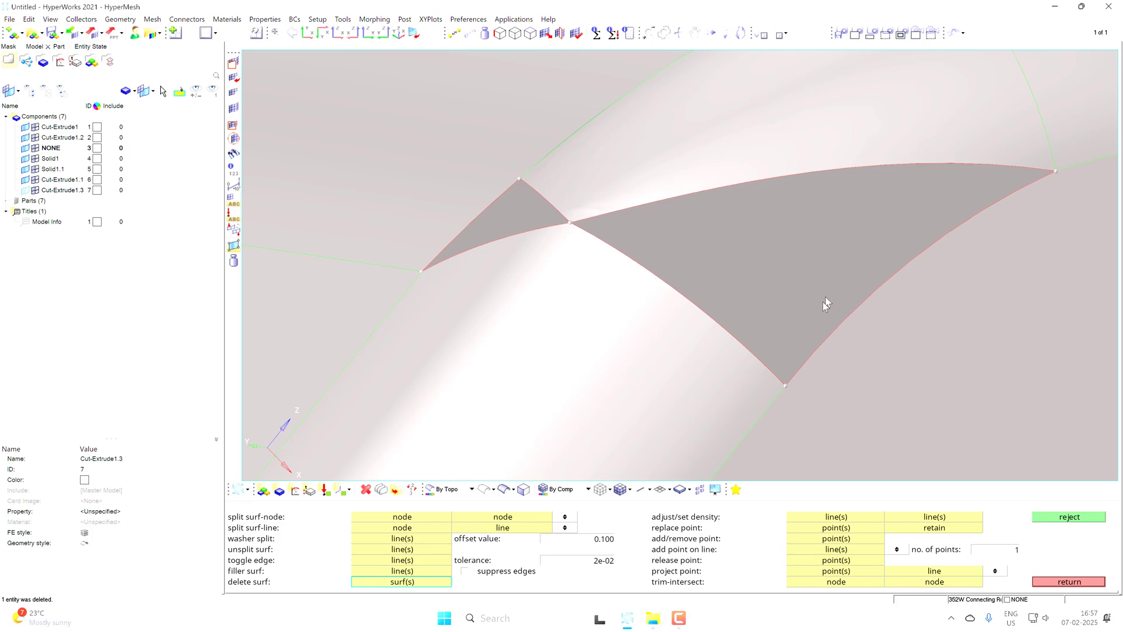
- Close the large four-sided opening and the small triangular gap in the corner fillet with filler surfaces
ctrl+scroll(801, 375, down, 2)
mouse_move(792, 417)
ctrl+mouse_down()
mouse_move(776, 393)
mouse_move(805, 409)
mouse_move(793, 398)
ctrl+mouse_up()
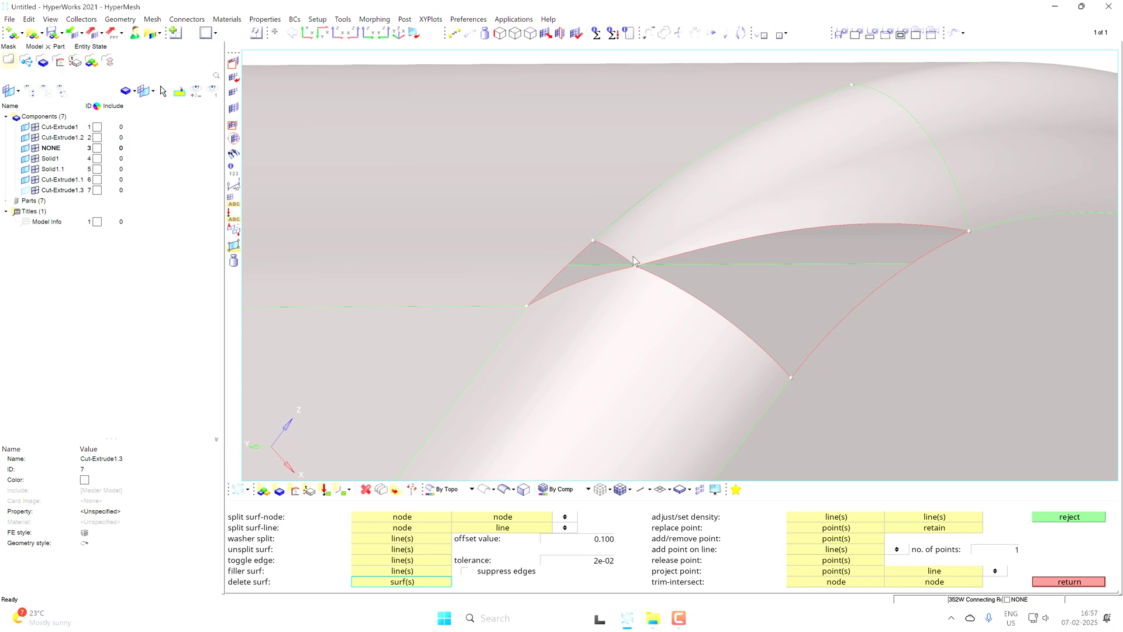
click(402, 571)
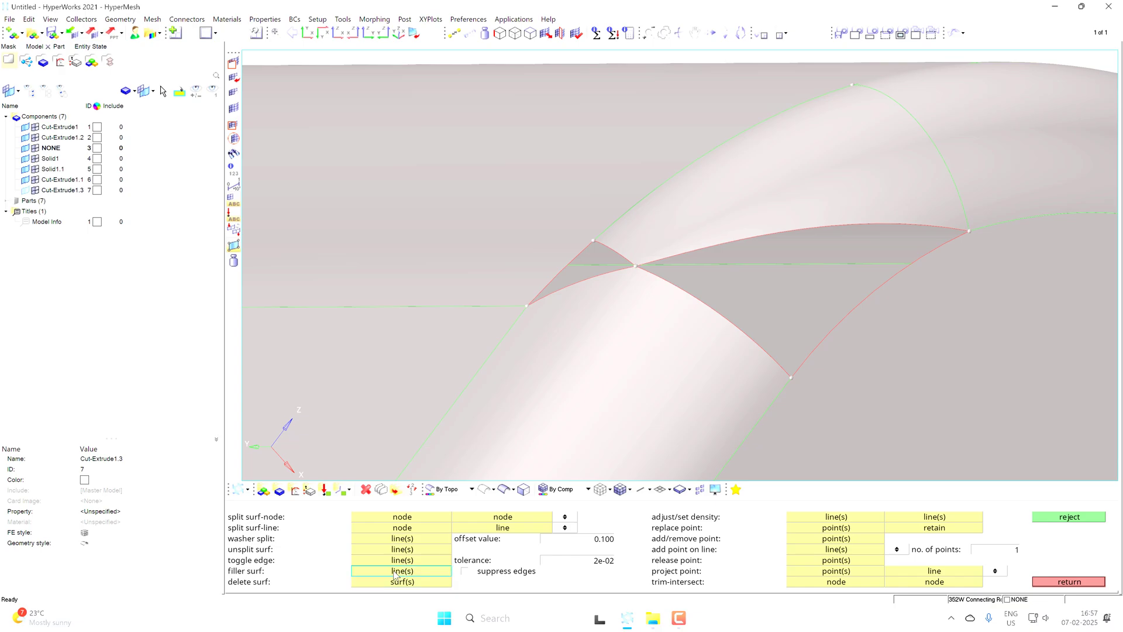
click(826, 338)
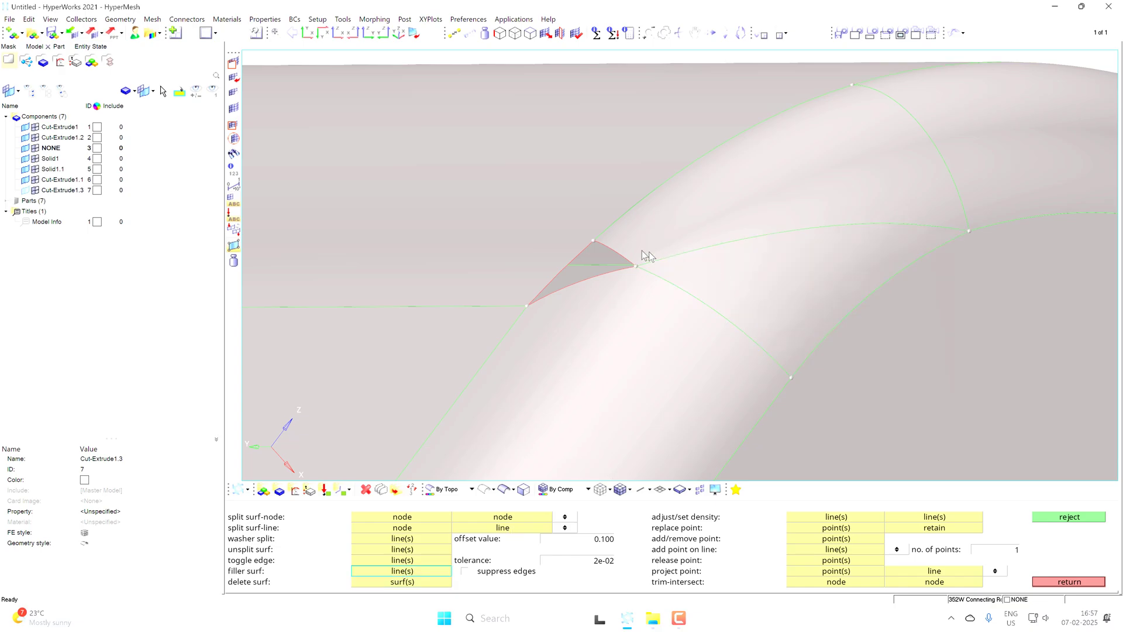
click(610, 249)
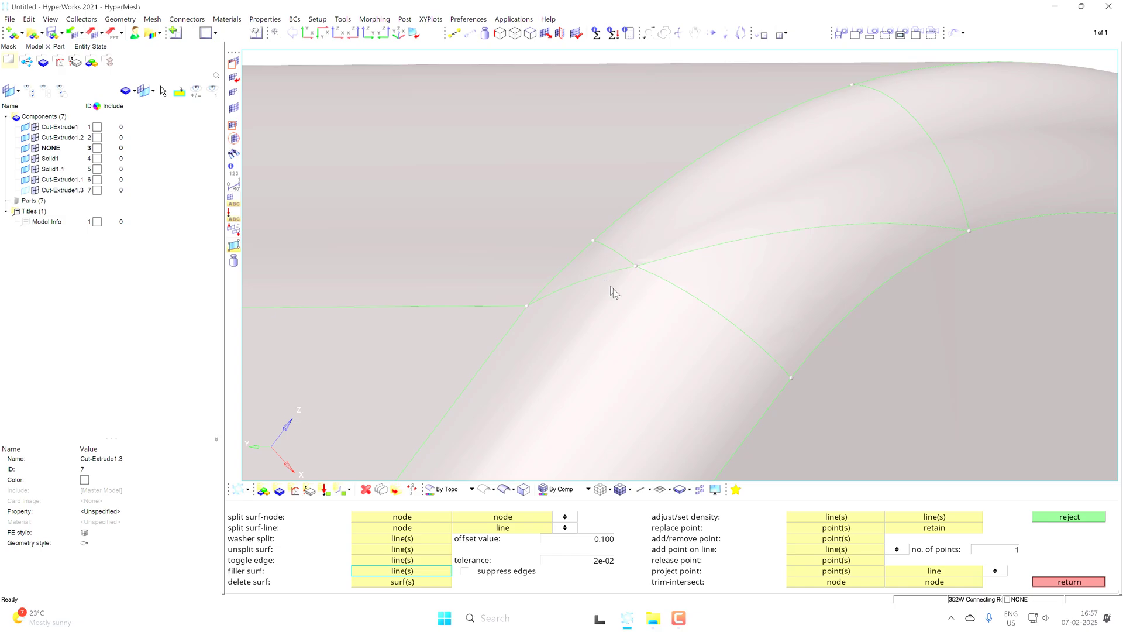
- Toggle the short free edge on the curved fillet beside the bolt hole face to shared
ctrl+drag(613, 289, 787, 251)
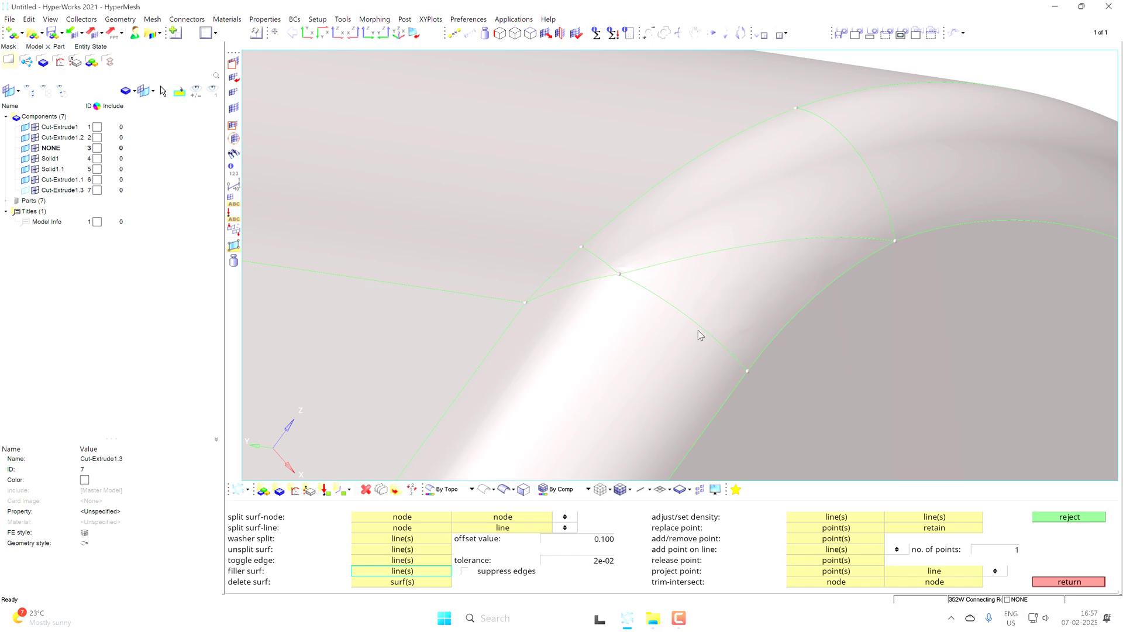
scroll(640, 273, down, 5)
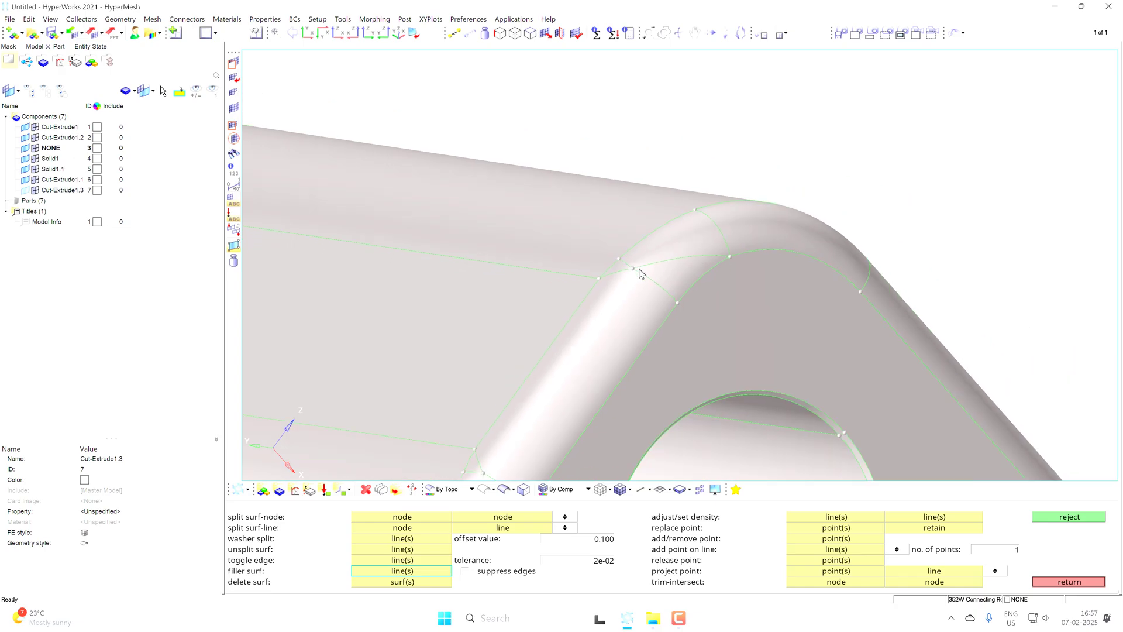
ctrl+scroll(640, 269, down, 5)
ctrl+drag(755, 241, 694, 342)
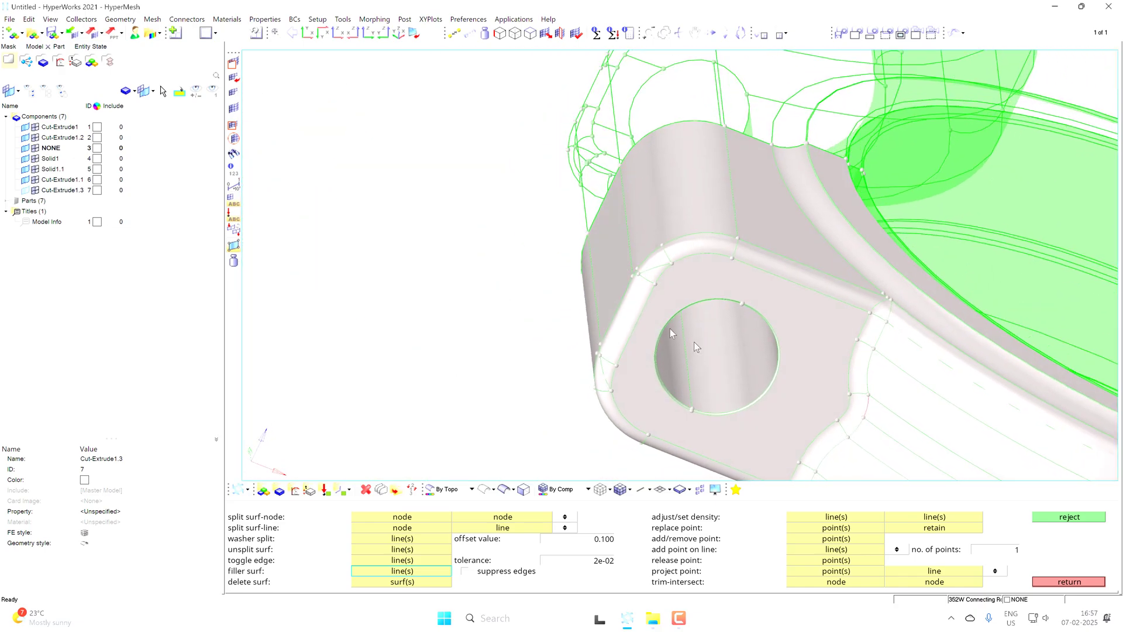
ctrl+right_drag(778, 359, 768, 292)
ctrl+scroll(819, 319, up, 6)
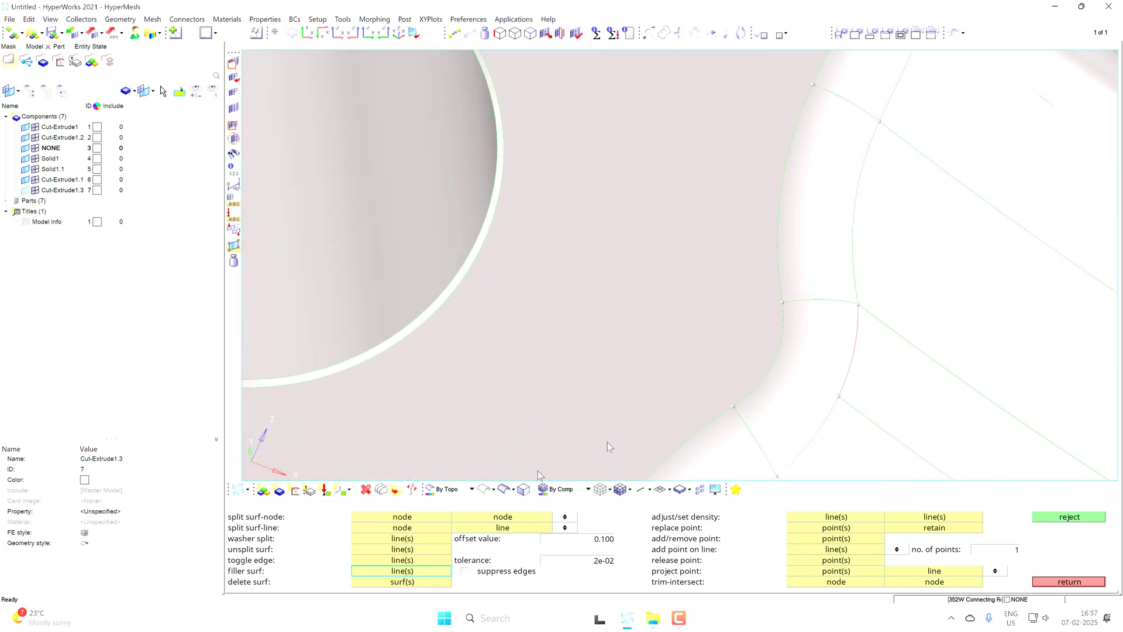
click(386, 559)
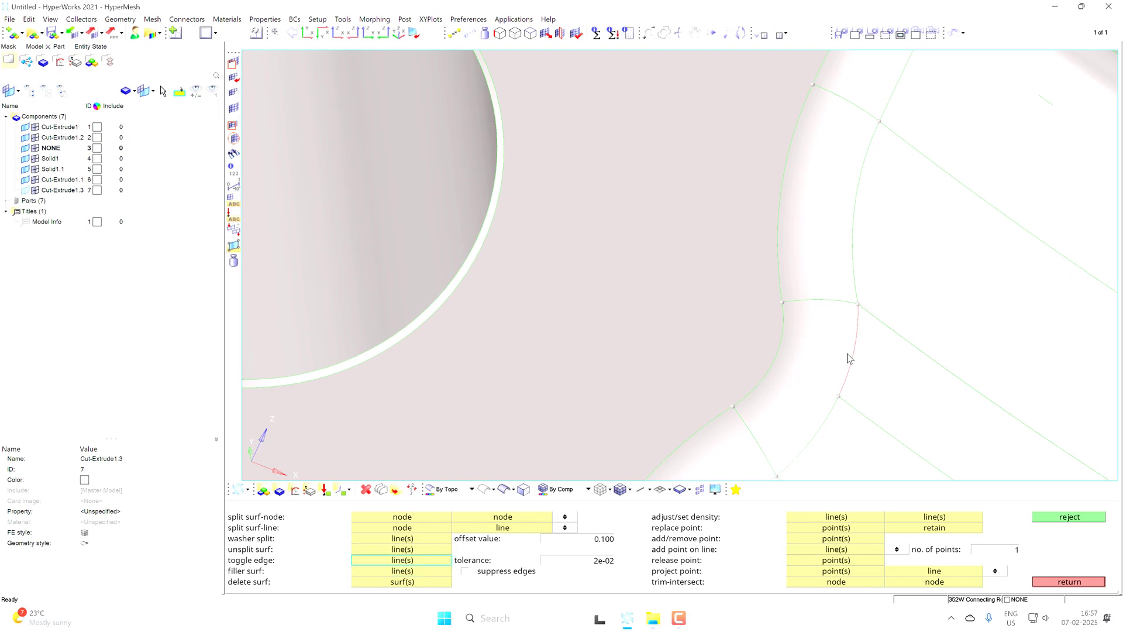
scroll(847, 357, down, 6)
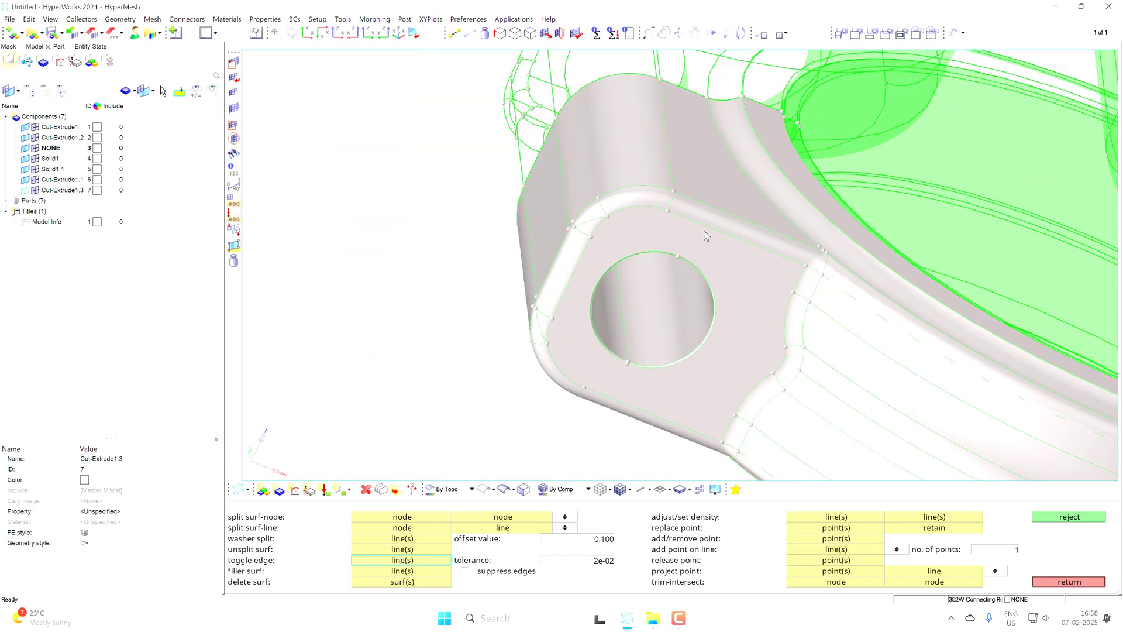
- Suppress the cross edges on the repaired corner fillet with toggle edge
ctrl+drag(704, 230, 658, 184)
ctrl+scroll(541, 199, up, 3)
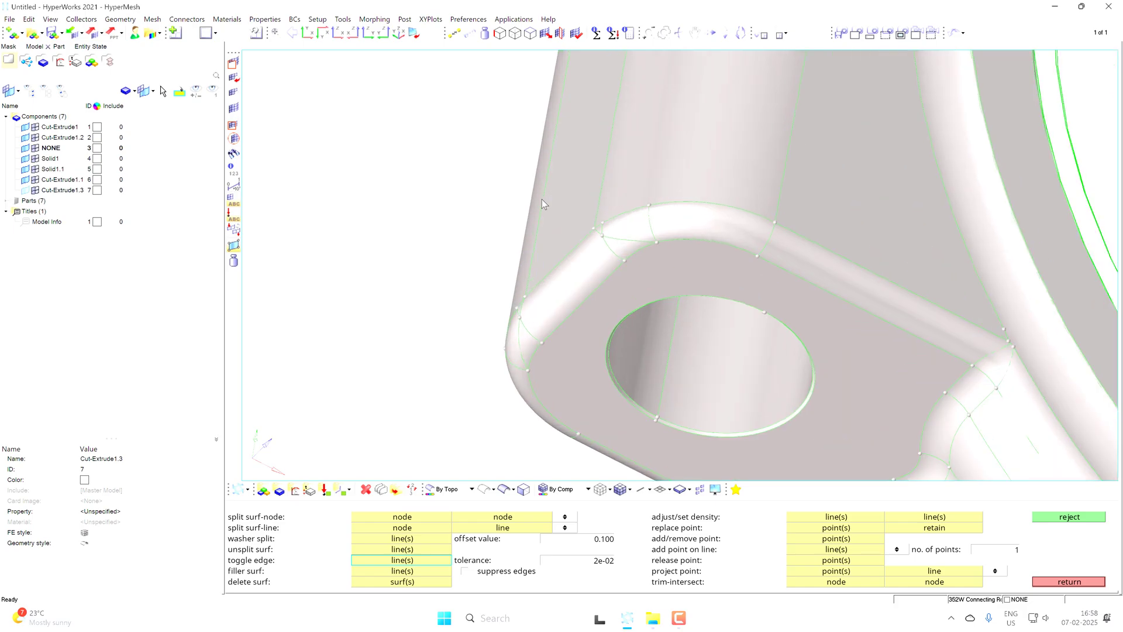
ctrl+scroll(593, 207, up, 3)
ctrl+drag(619, 268, 655, 263)
ctrl+scroll(620, 256, up, 3)
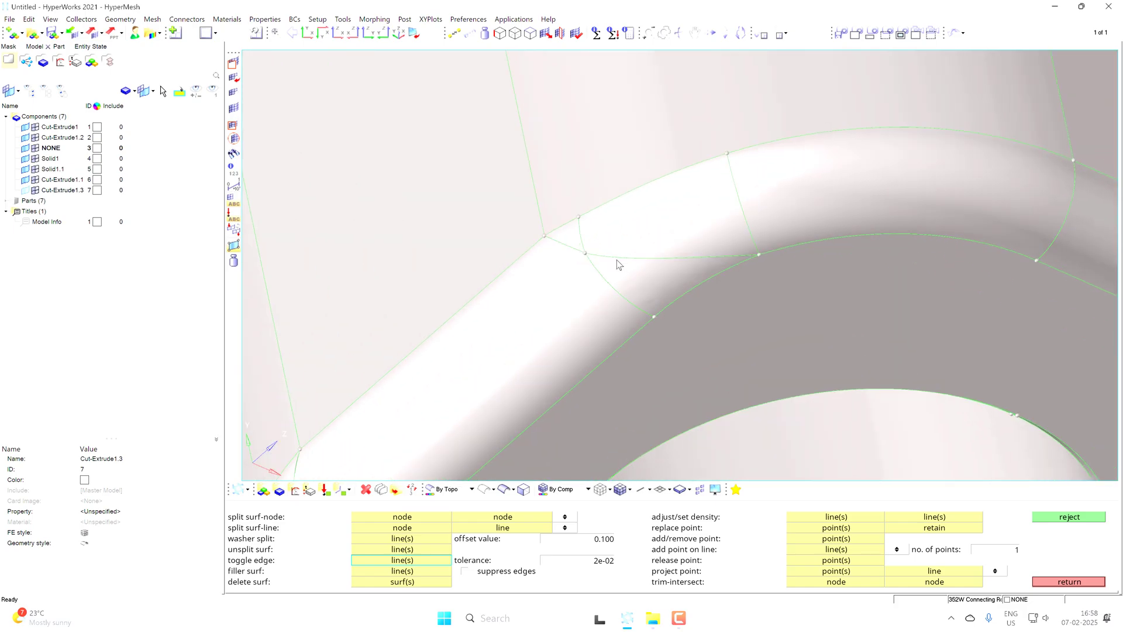
ctrl+right_drag(617, 260, 653, 286)
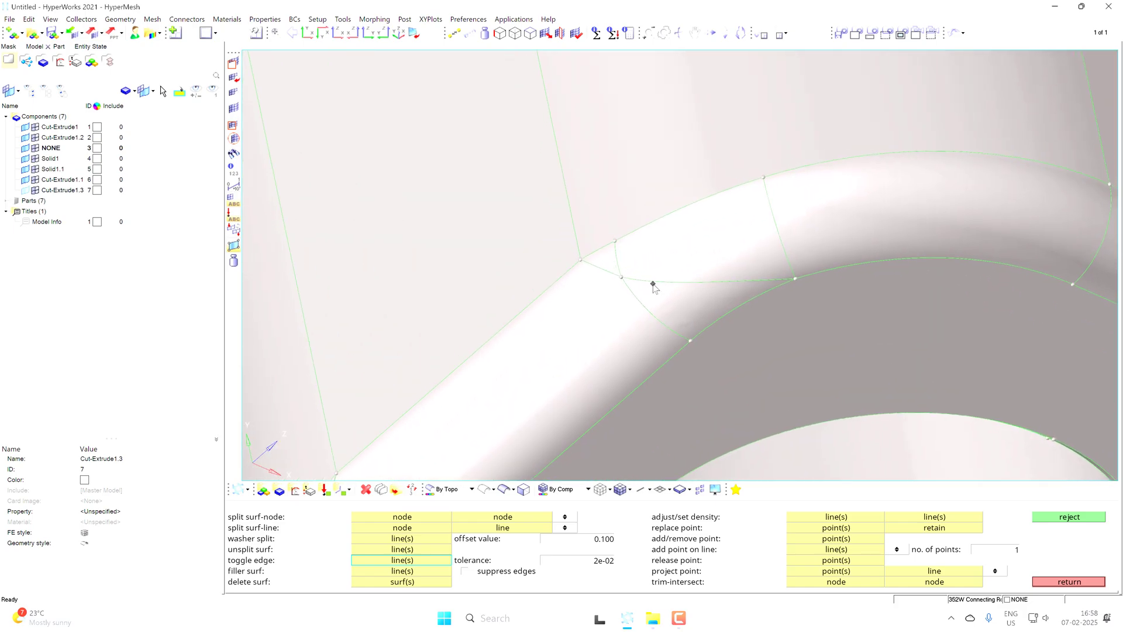
ctrl+drag(617, 328, 657, 306)
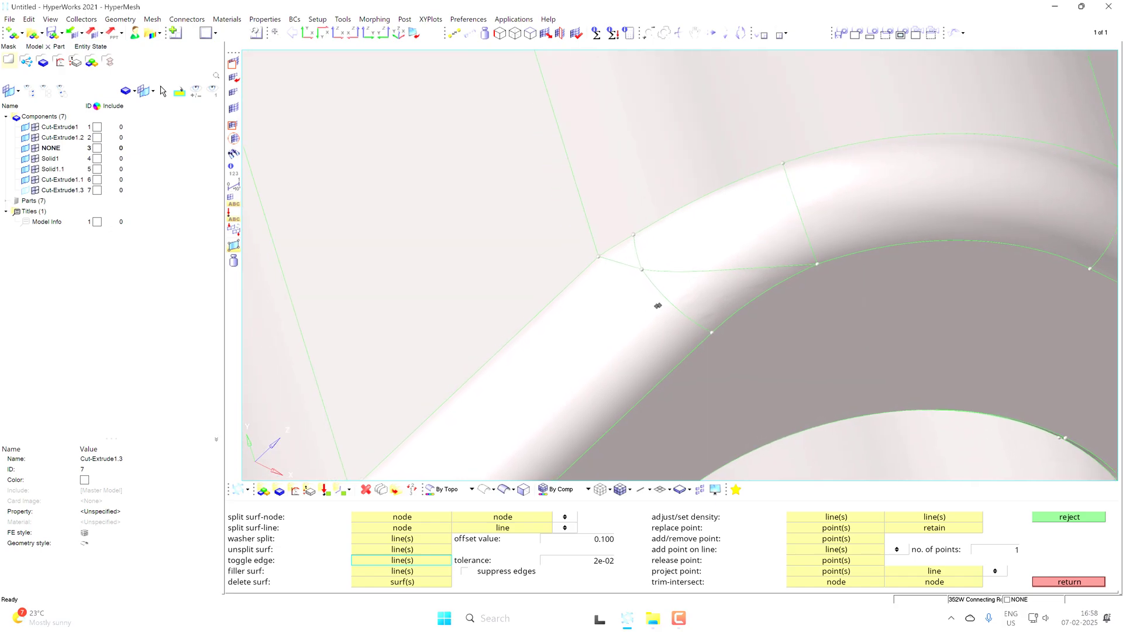
scroll(647, 306, up, 2)
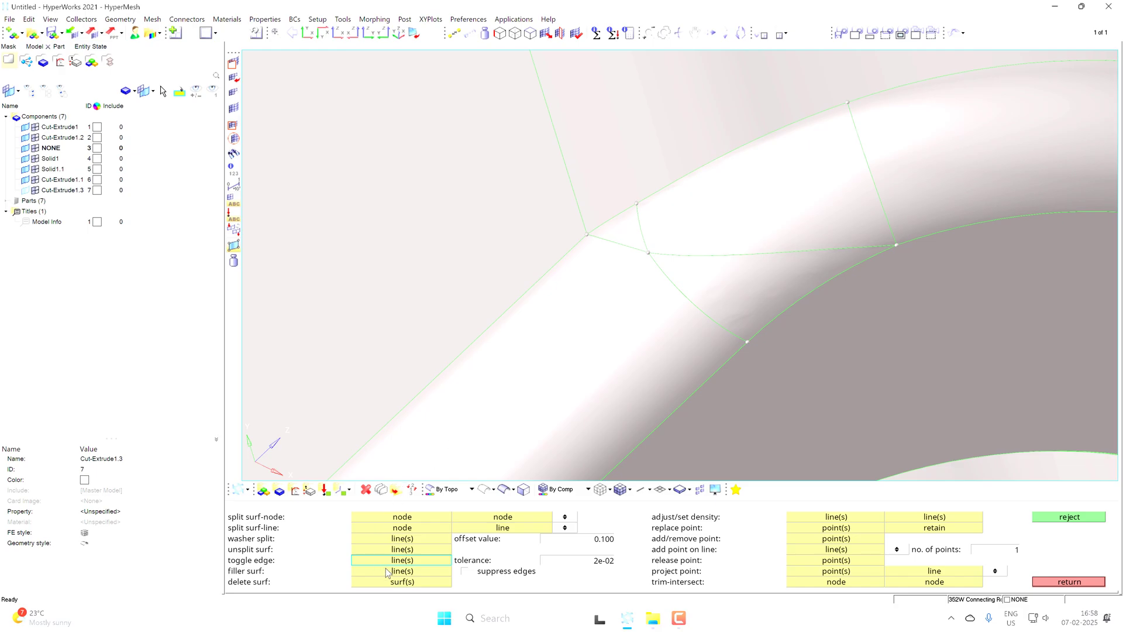
click(679, 293)
scroll(720, 309, up, 4)
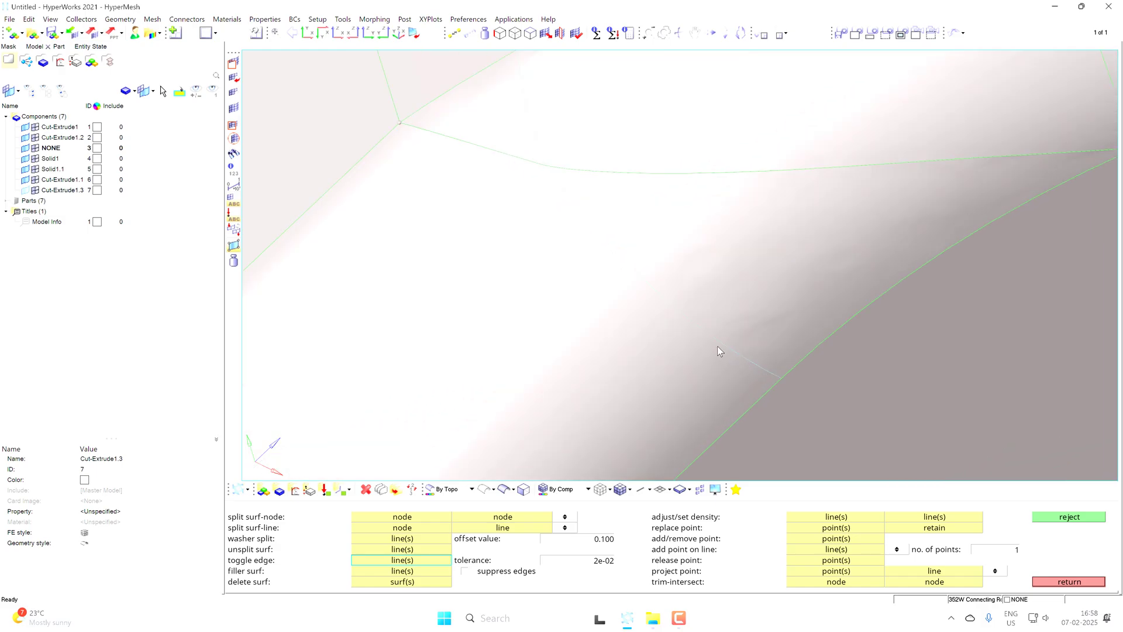
- Suppress the long curved edge running diagonally across the corner fillet with toggle edge
scroll(723, 349, down, 4)
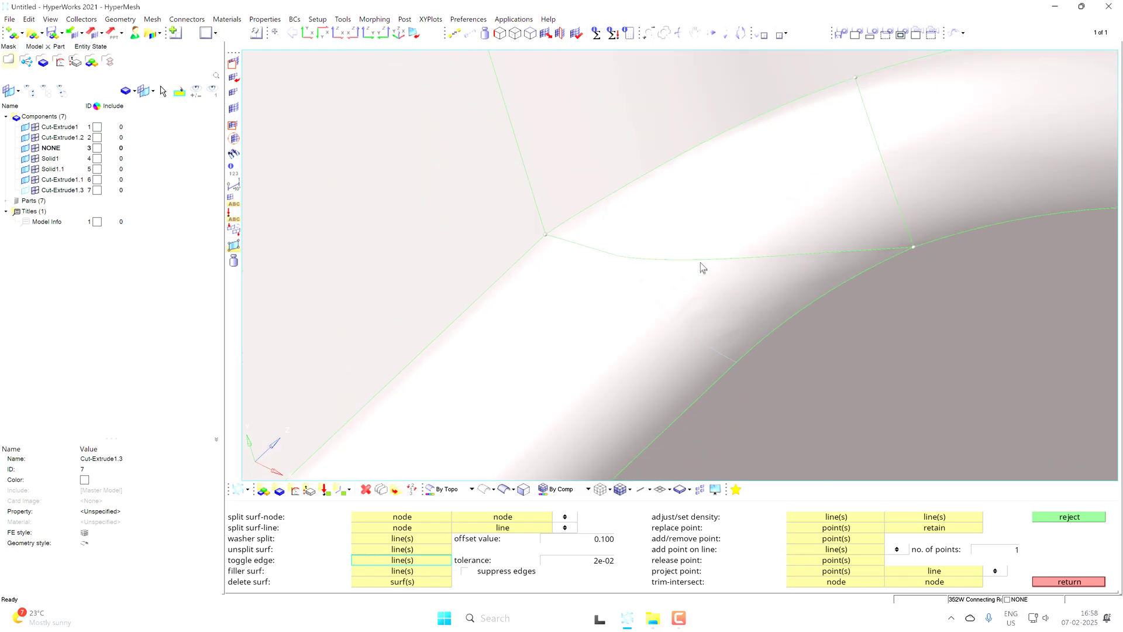
click(701, 262)
scroll(699, 261, down, 2)
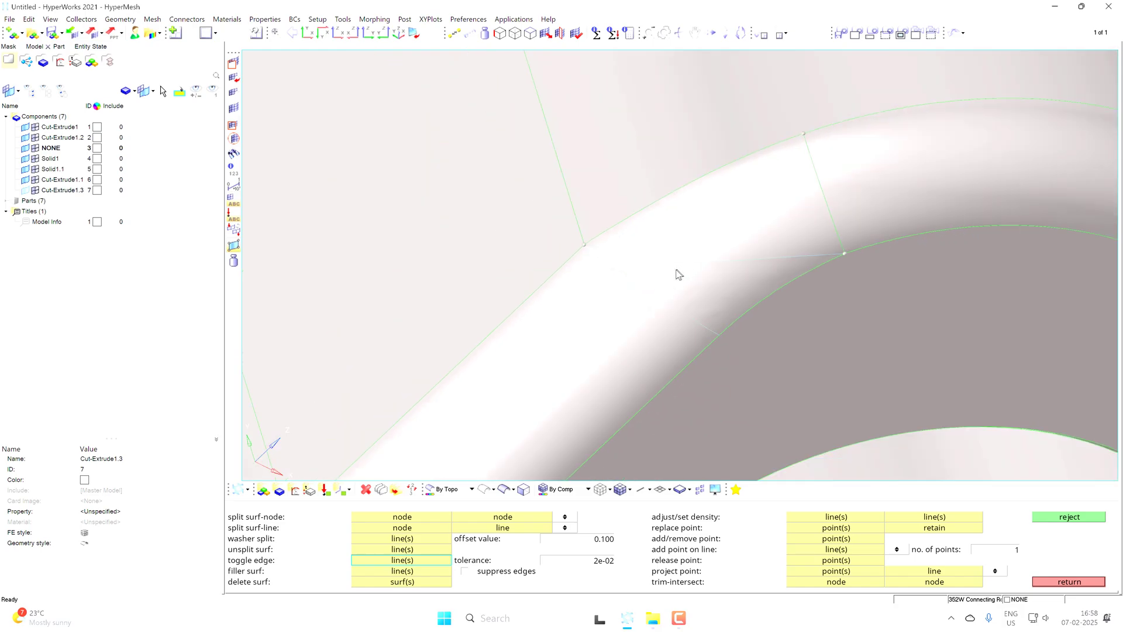
- Split the corner fillet surface from its upper corner point across to the lower fillet edge line
click(402, 527)
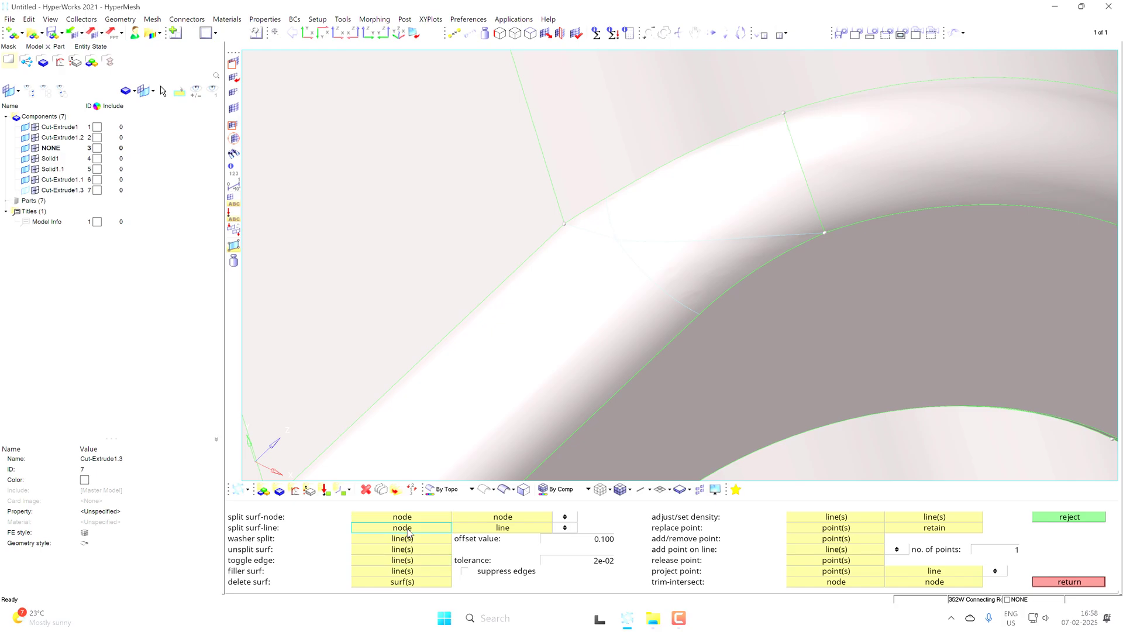
click(567, 230)
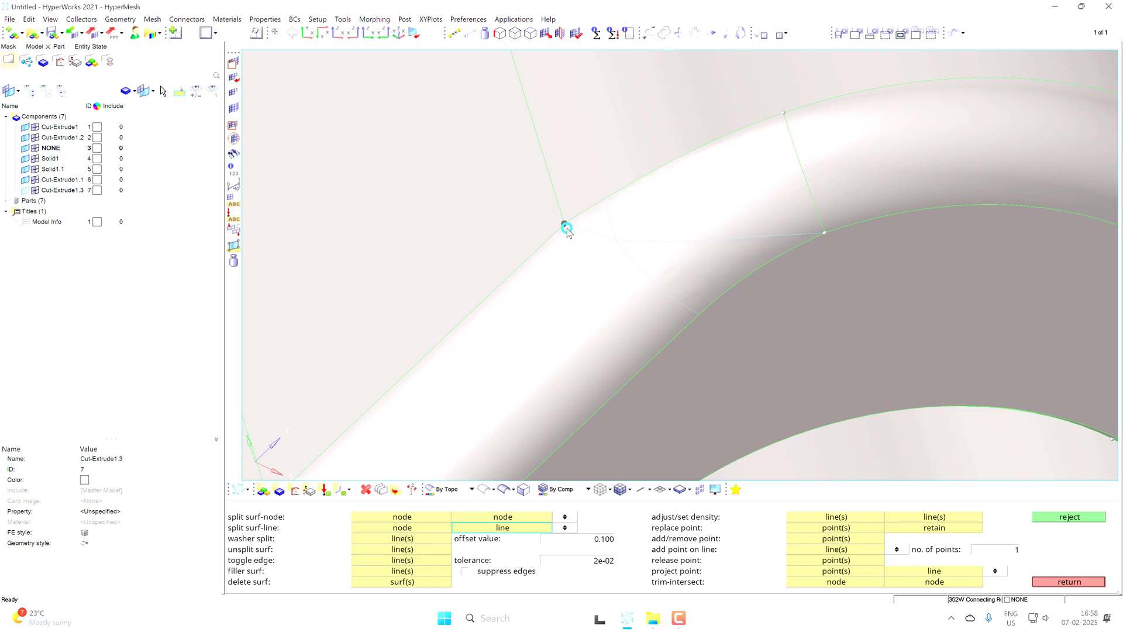
click(655, 355)
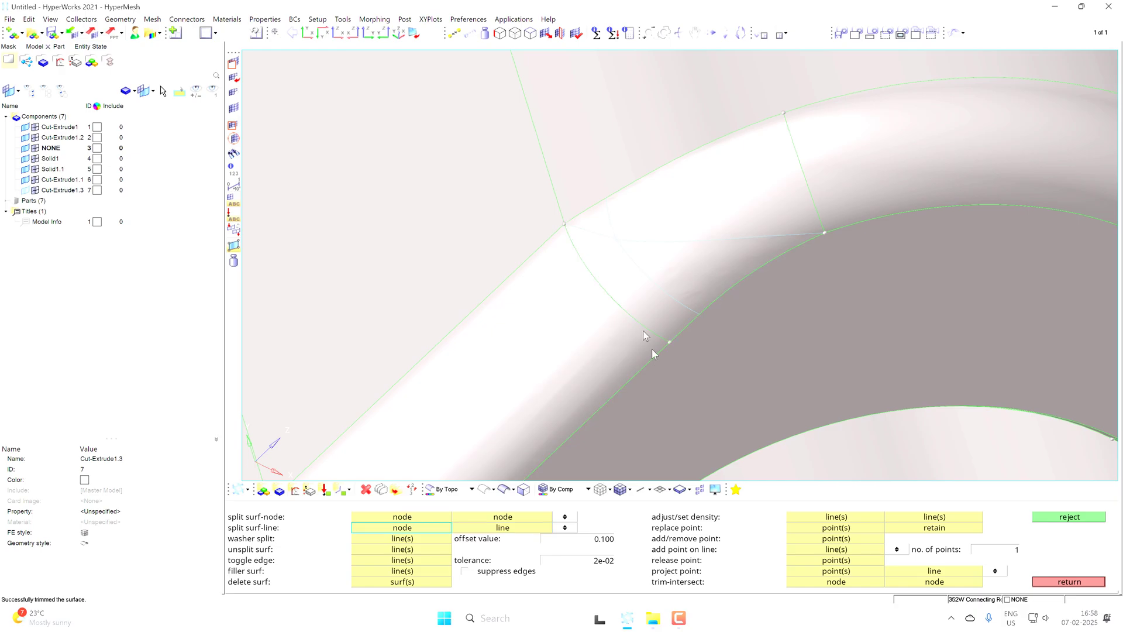
ctrl+drag(572, 245, 618, 238)
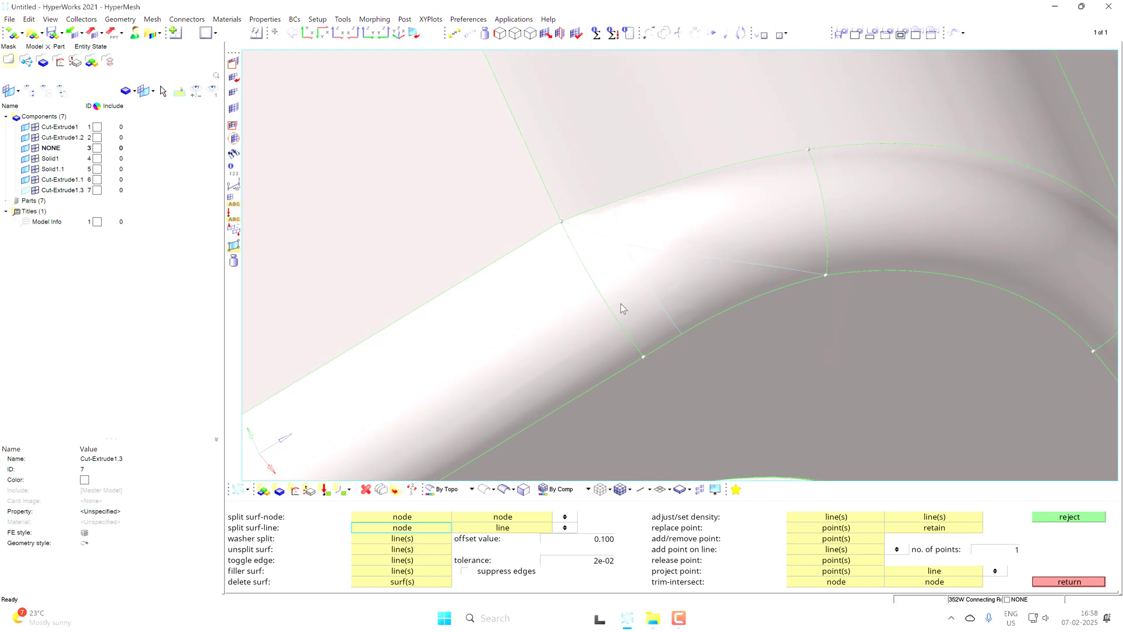
ctrl+drag(620, 305, 552, 270)
- Examine the fillet around the bolt hole and the corner where the fillet edges converge into a narrow sliver
ctrl+right_drag(774, 270, 592, 320)
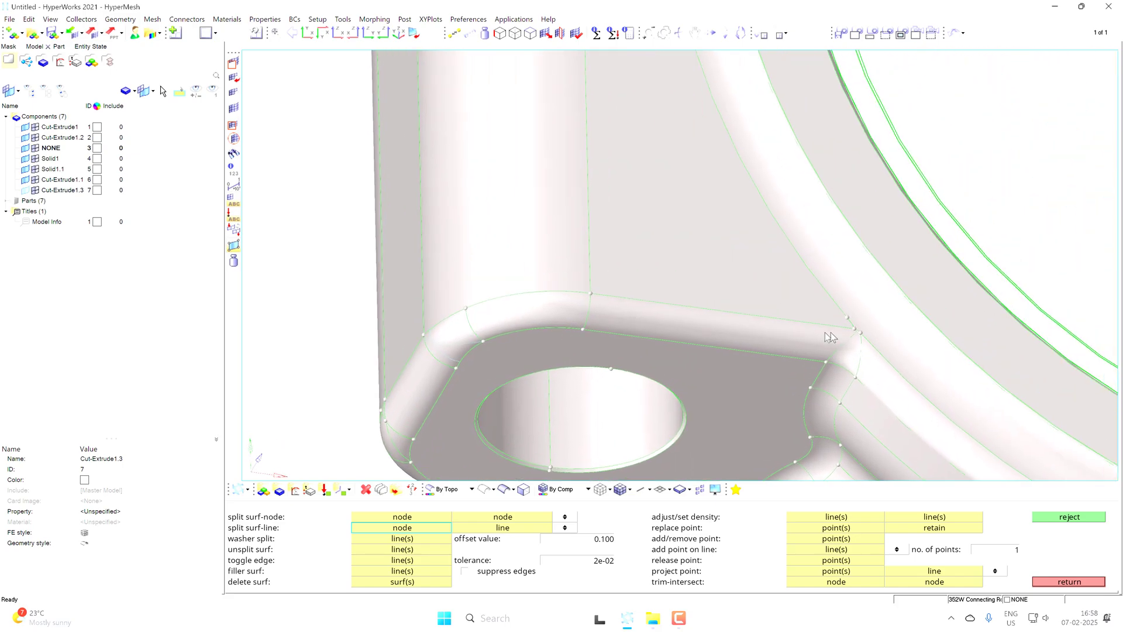
ctrl+scroll(848, 338, up, 4)
ctrl+drag(693, 401, 748, 433)
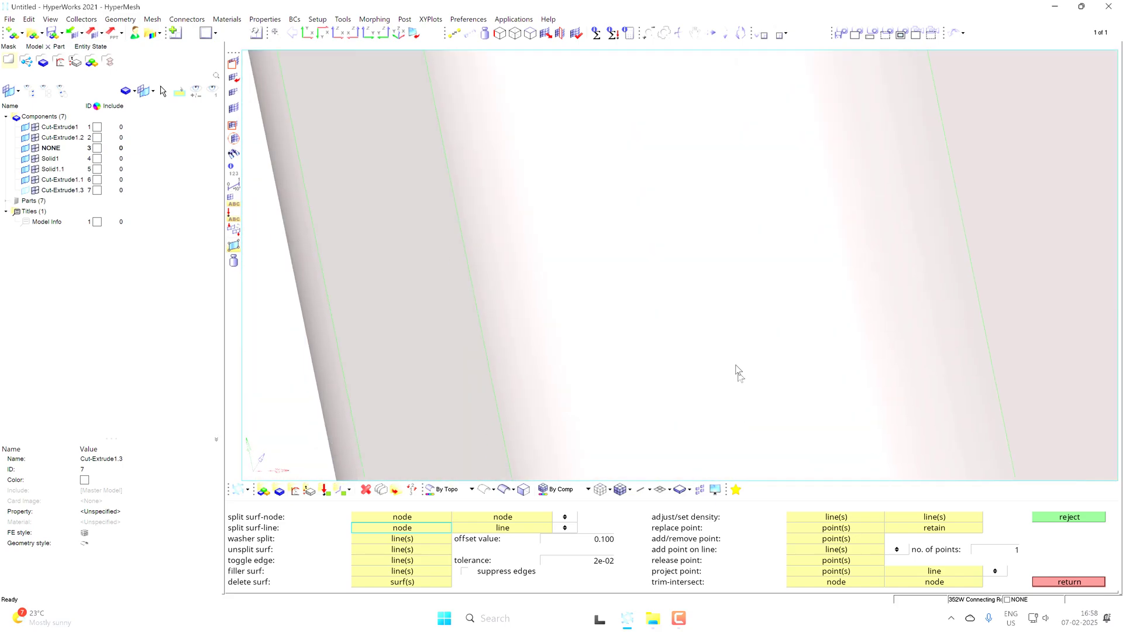
ctrl+scroll(722, 352, down, 4)
ctrl+right_drag(722, 352, 577, 250)
scroll(663, 290, down, 5)
scroll(731, 293, up, 8)
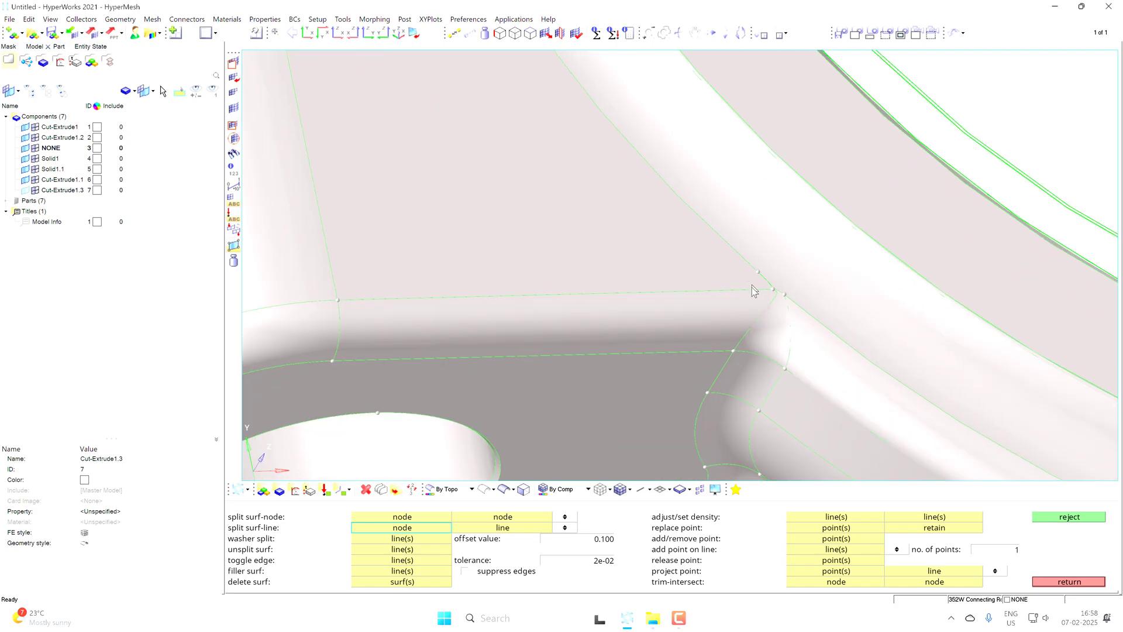
scroll(678, 374, up, 6)
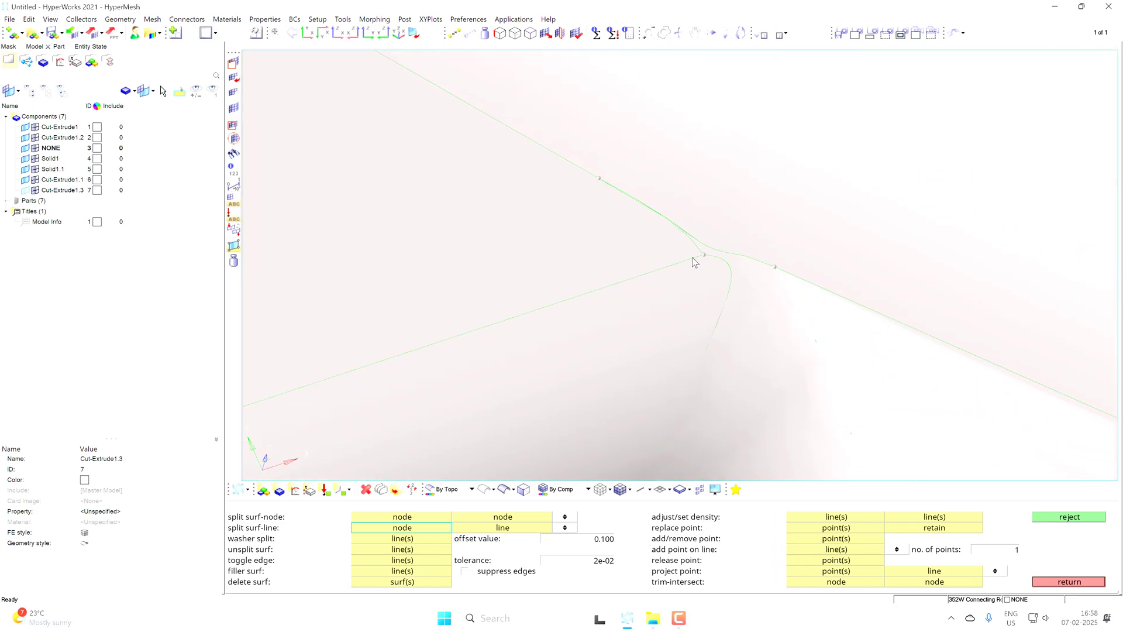
- Try to mesh the narrow sliver surface at the fillet corner, and reject the mesh
key(F12)
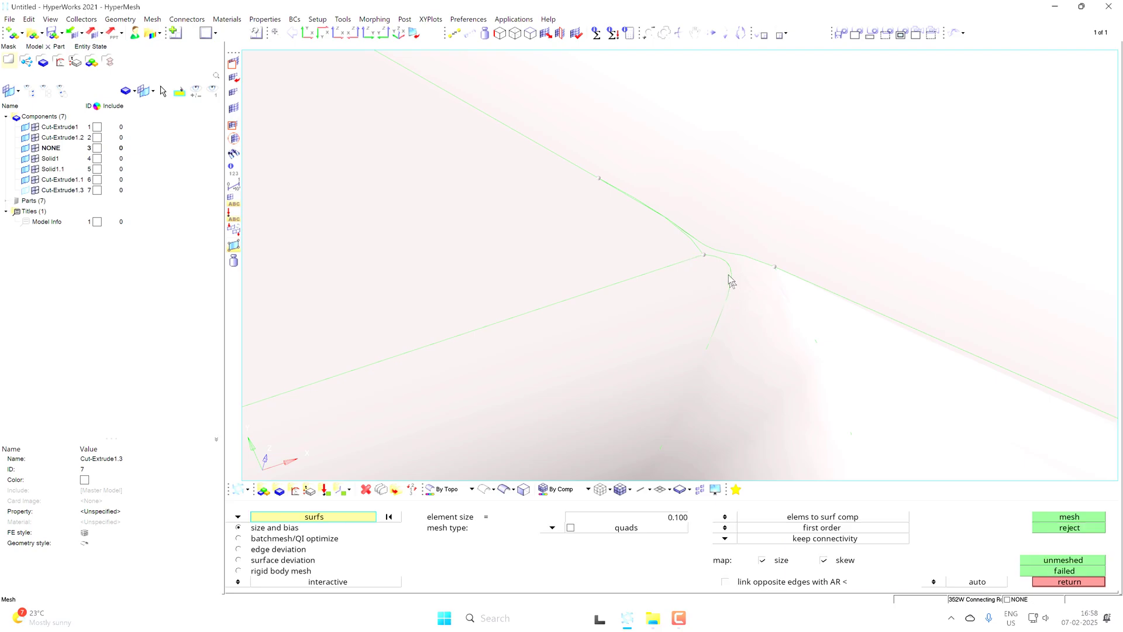
scroll(742, 301, up, 4)
click(724, 315)
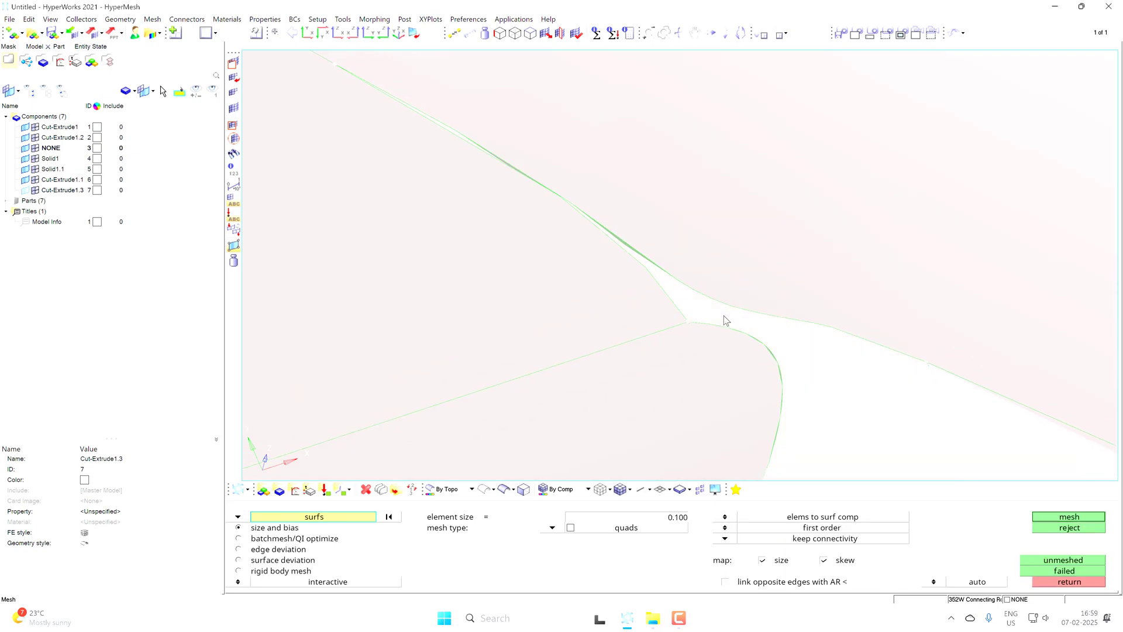
ctrl+right_drag(724, 315, 781, 363)
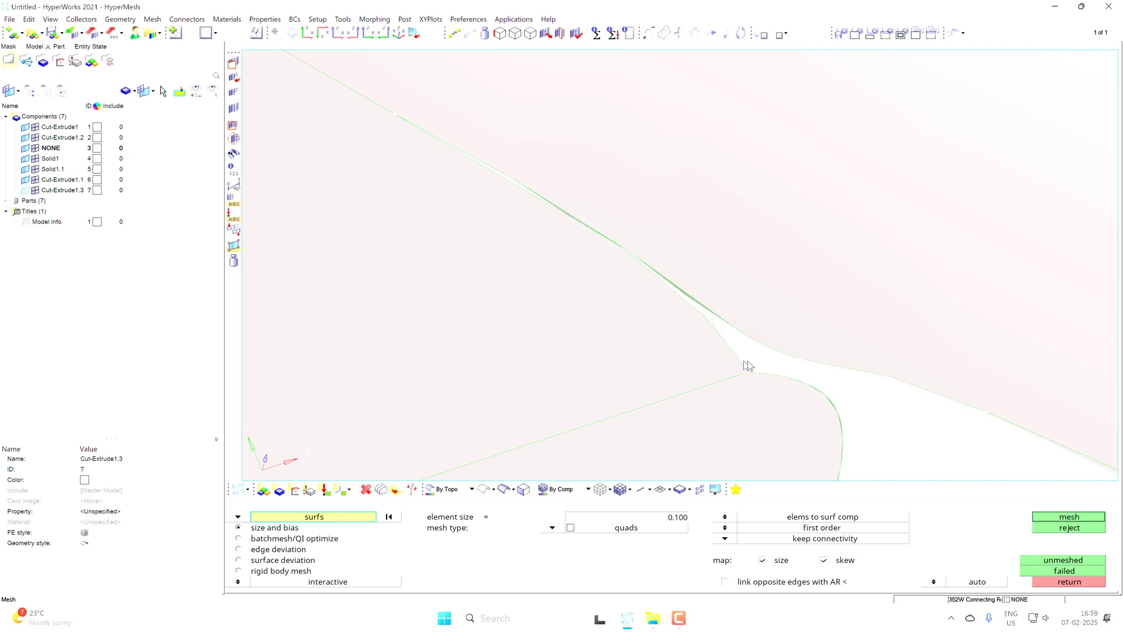
middle_click(789, 368)
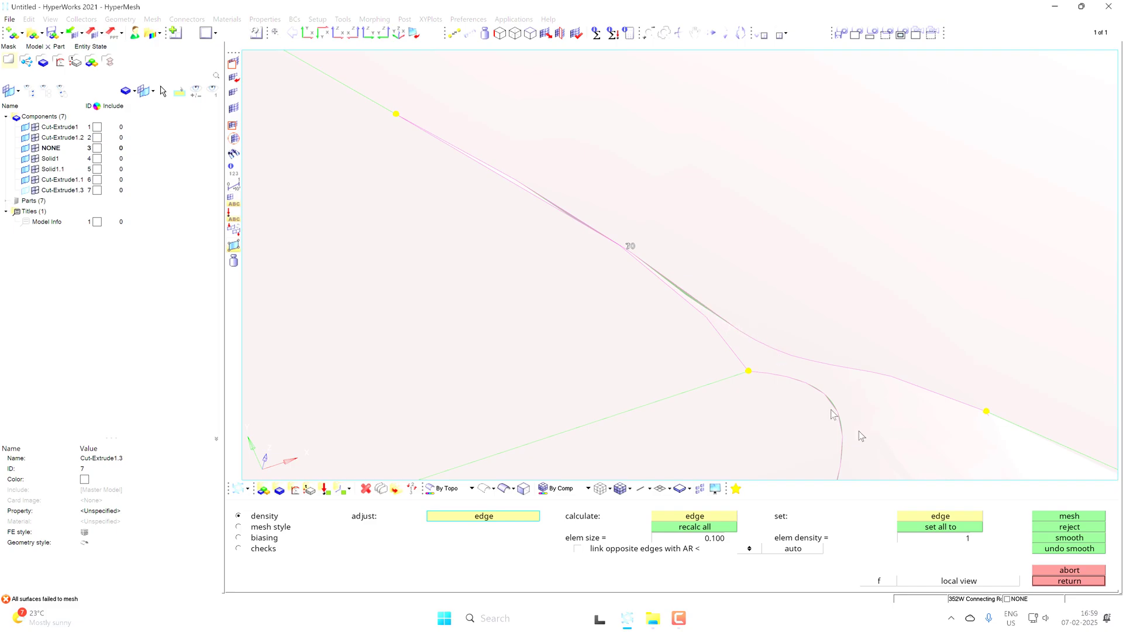
click(1066, 528)
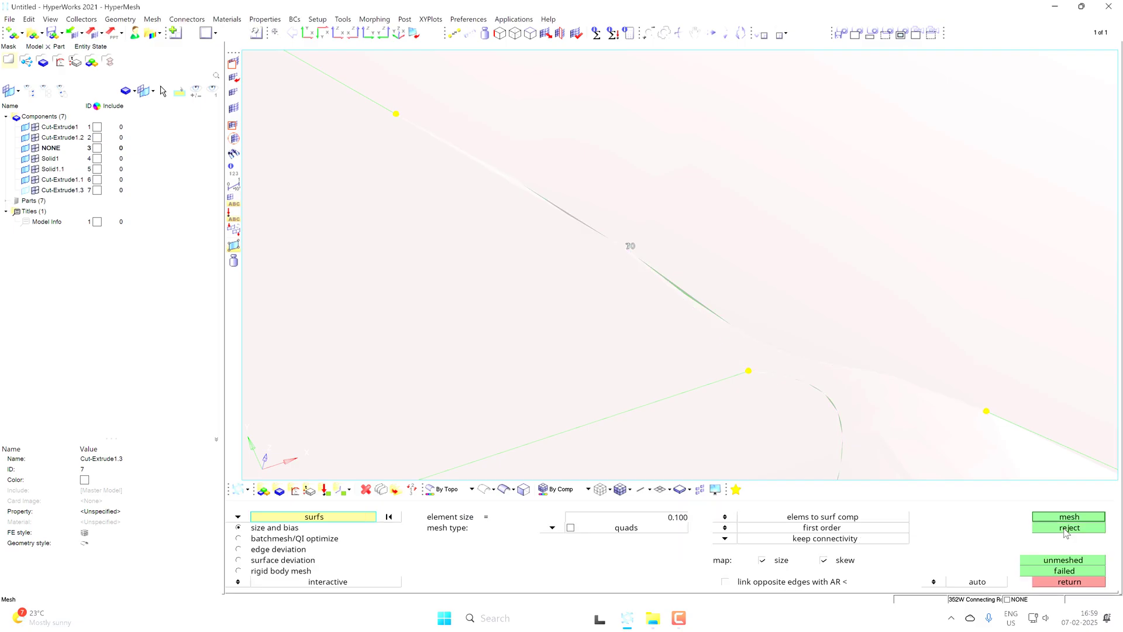
- Split the sliver surface with a short node-to-node cut from the fillet corner point to the adjacent curved edge
ctrl+scroll(810, 370, down, 1)
ctrl+right_drag(811, 366, 799, 321)
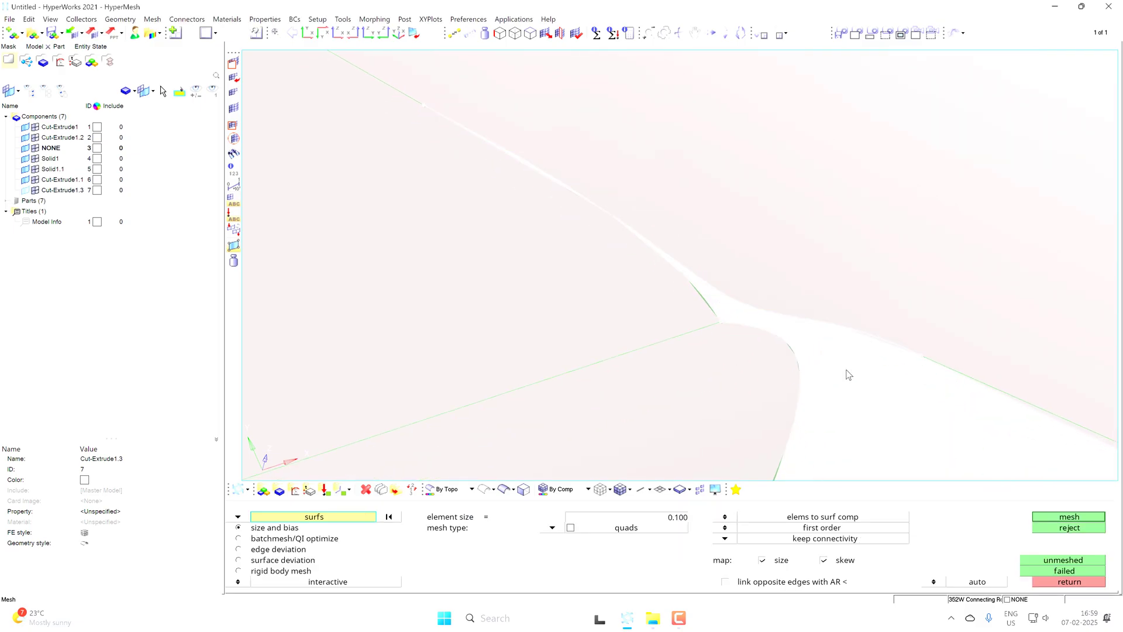
ctrl+scroll(820, 368, down, 2)
ctrl+right_drag(814, 365, 789, 351)
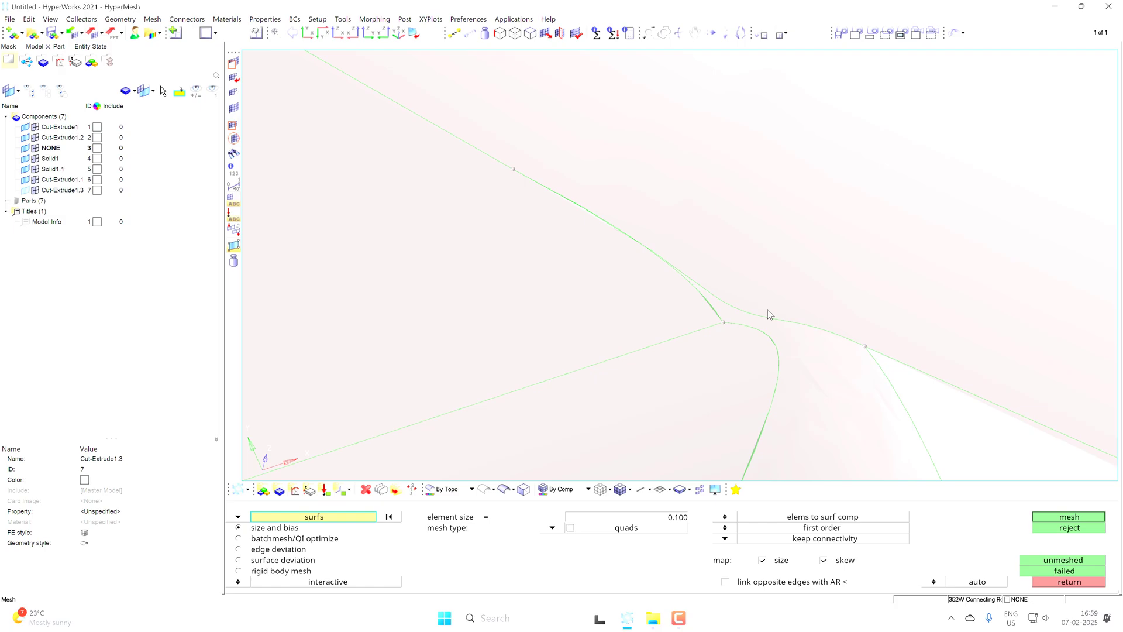
key(F11)
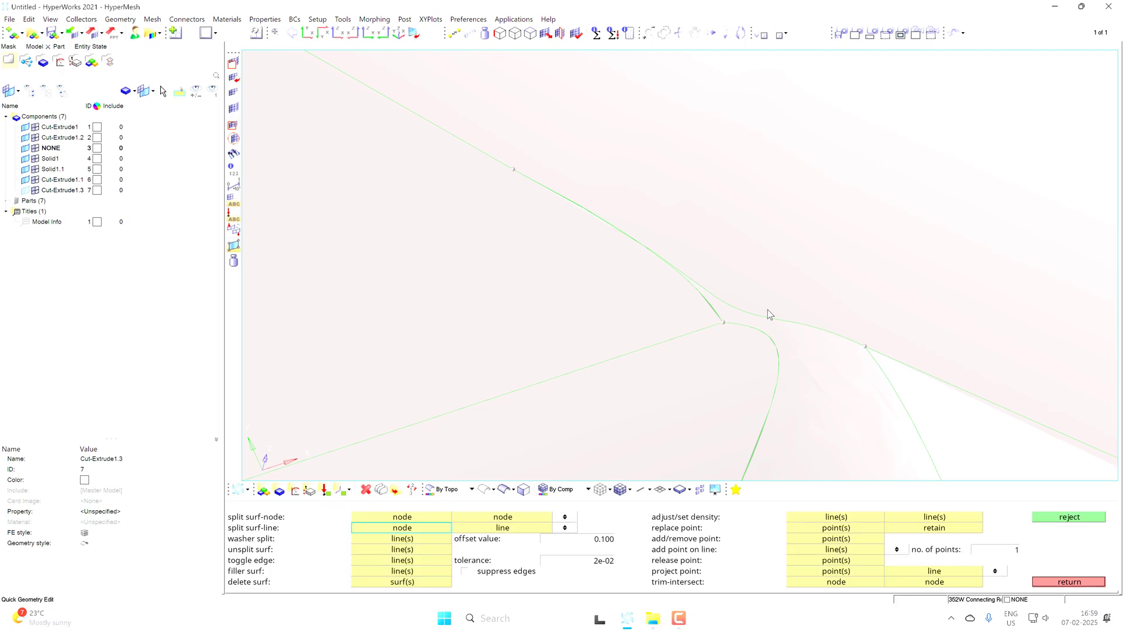
scroll(778, 316, up, 3)
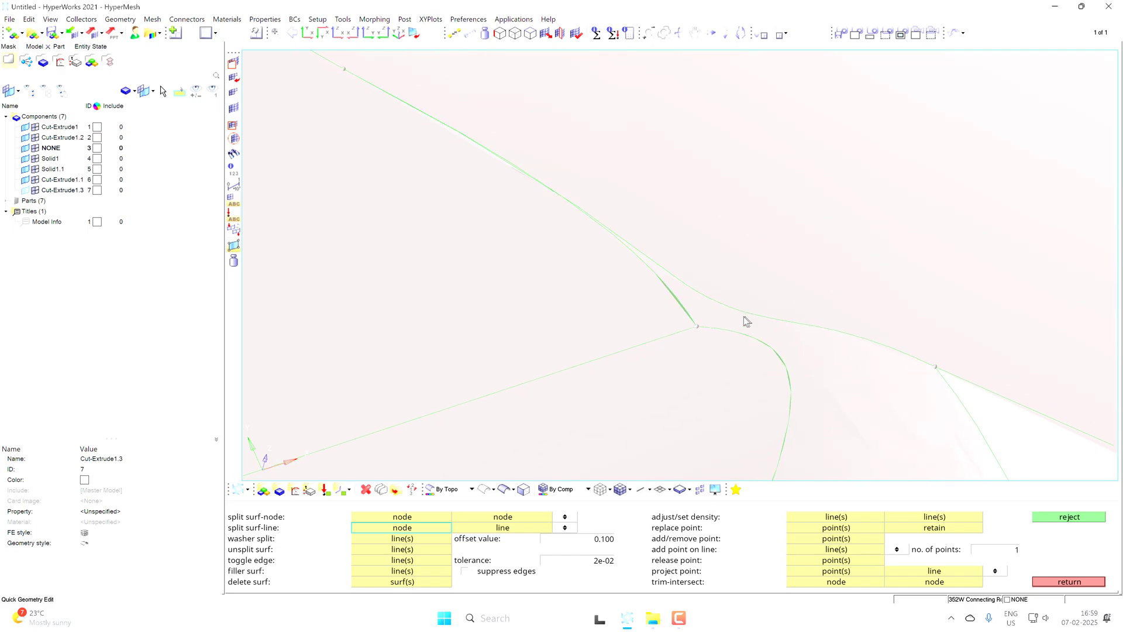
click(424, 517)
click(681, 334)
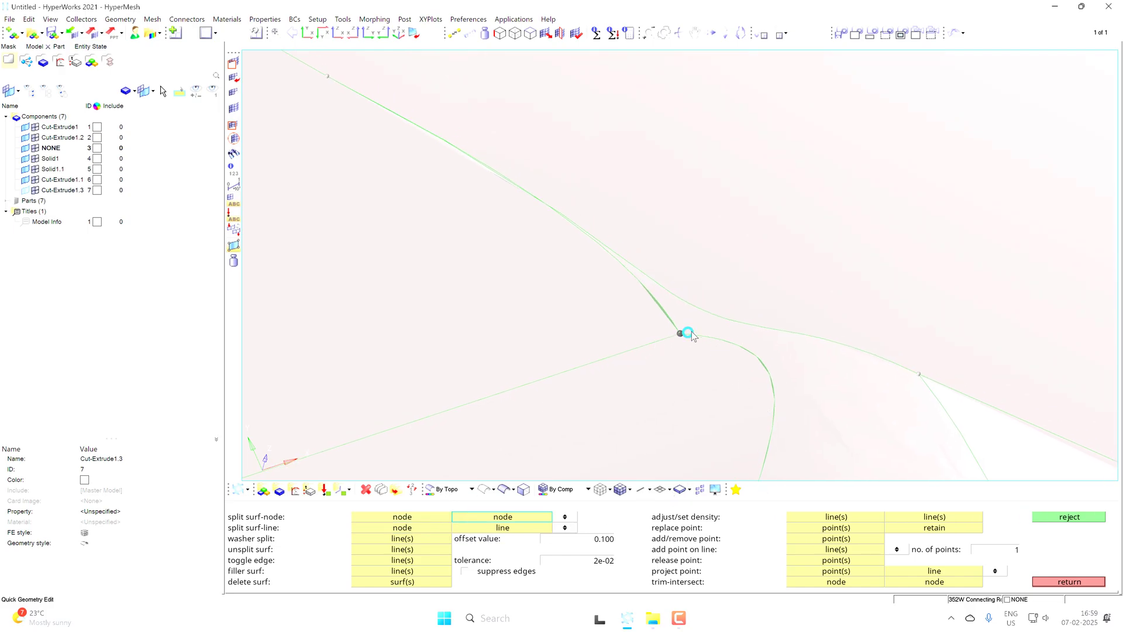
click(724, 319)
scroll(743, 327, down, 2)
ctrl+right_drag(743, 327, 760, 406)
scroll(760, 396, up, 1)
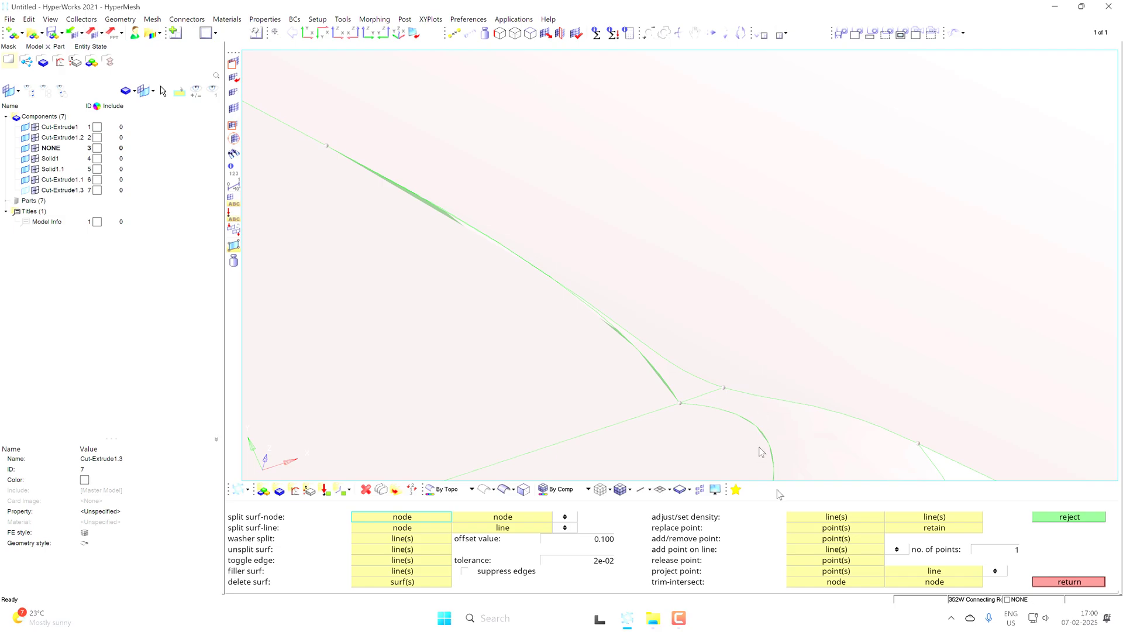
- Release the three vertices of the triangular sliver: its far tip and both ends of the short split line
ctrl+right_drag(476, 240, 520, 248)
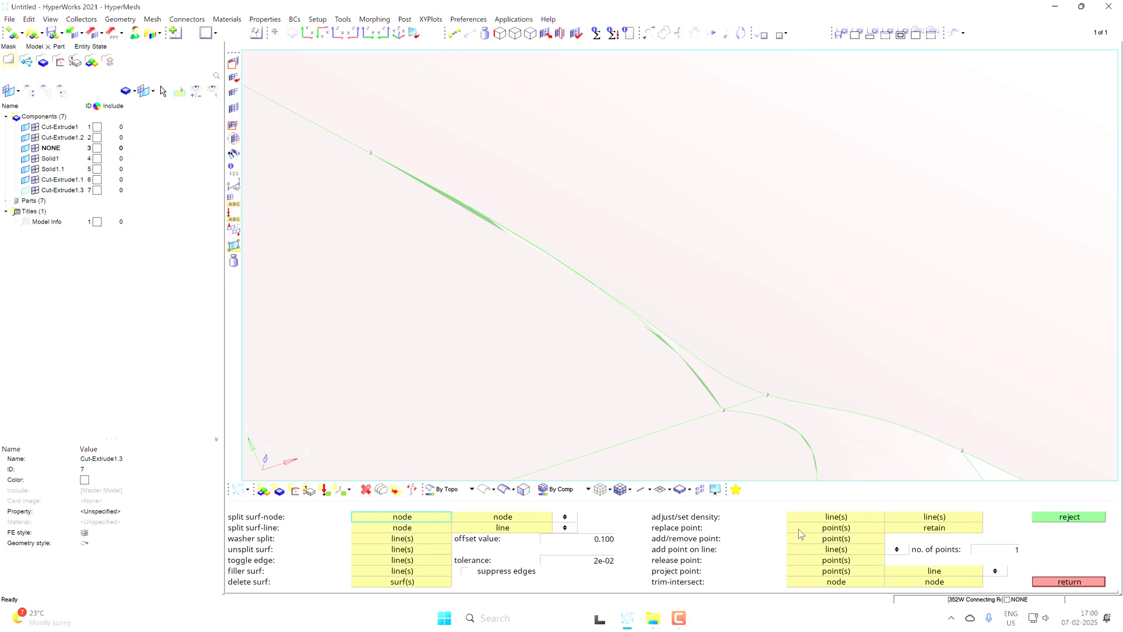
click(806, 558)
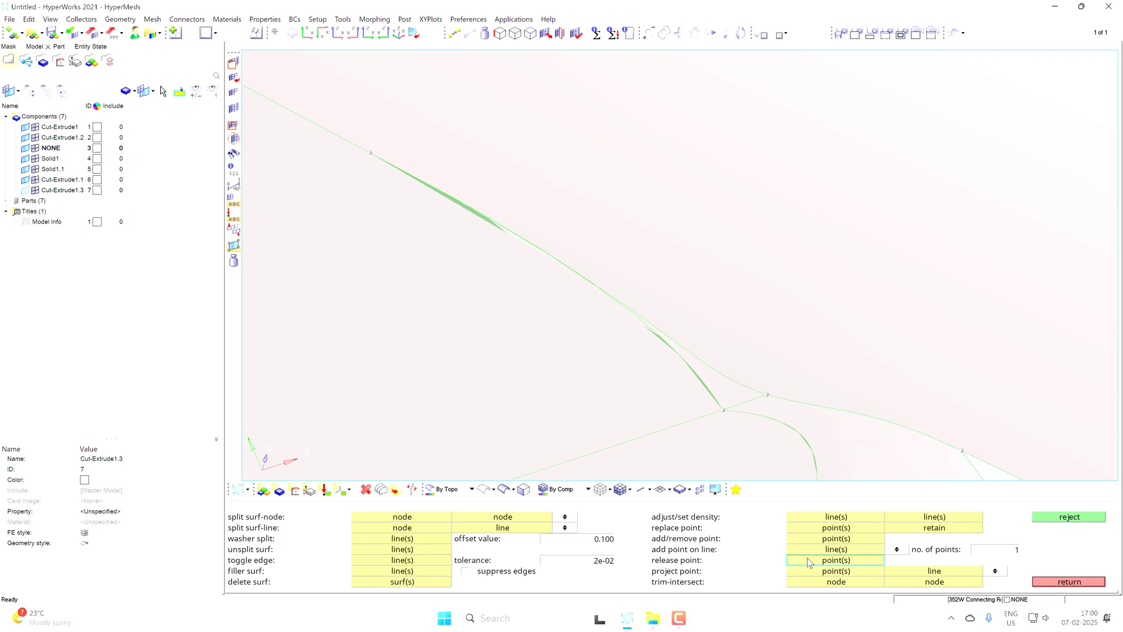
click(373, 156)
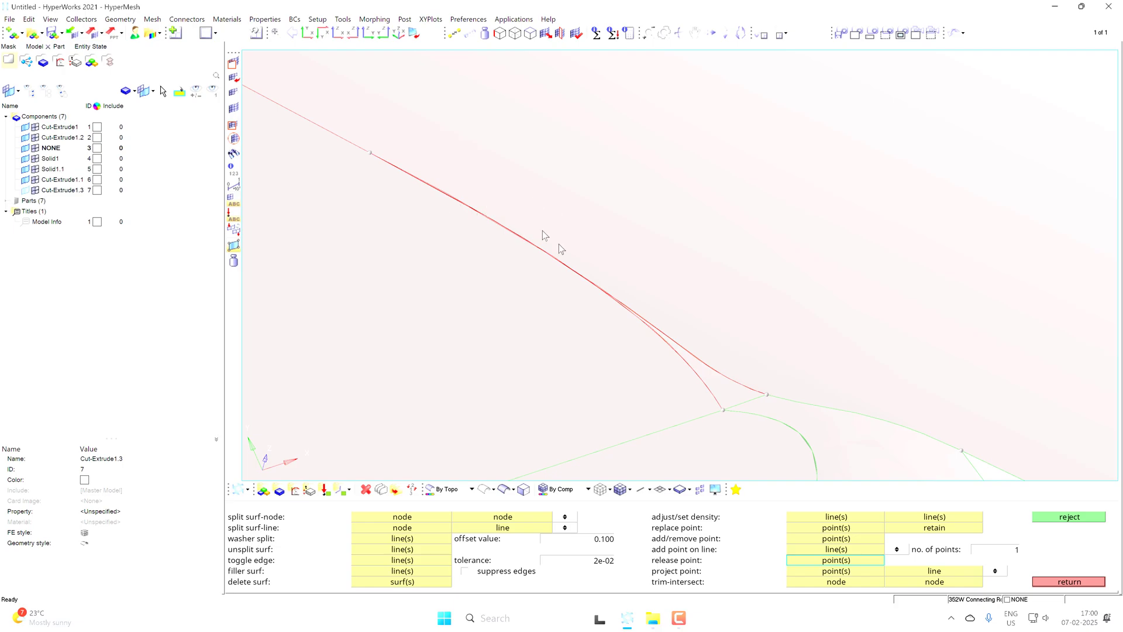
scroll(725, 393, up, 2)
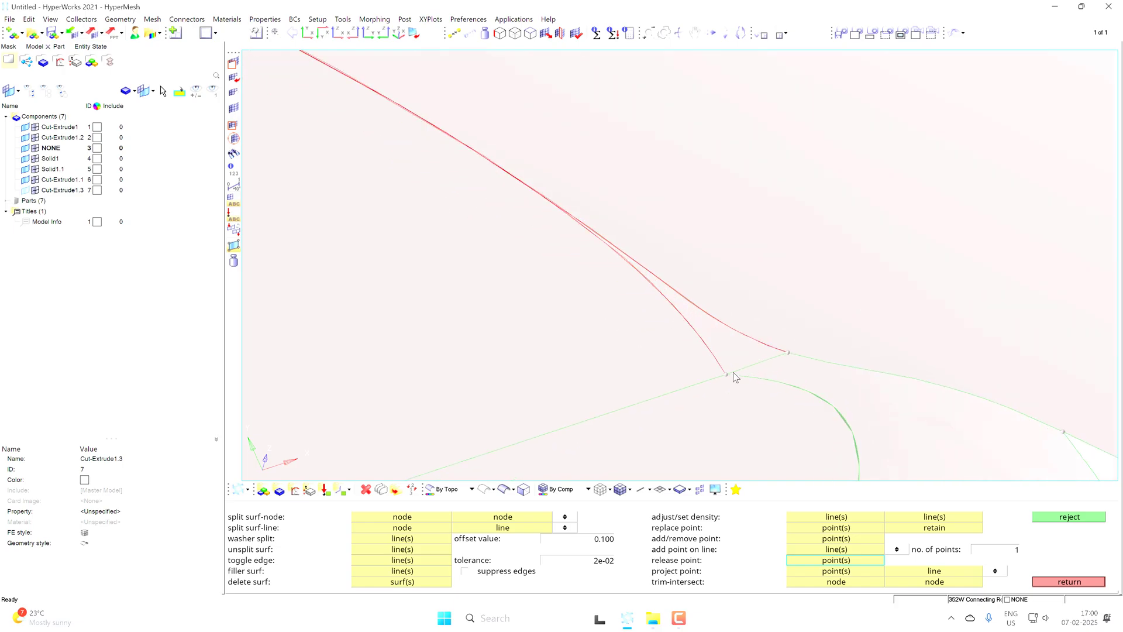
click(730, 374)
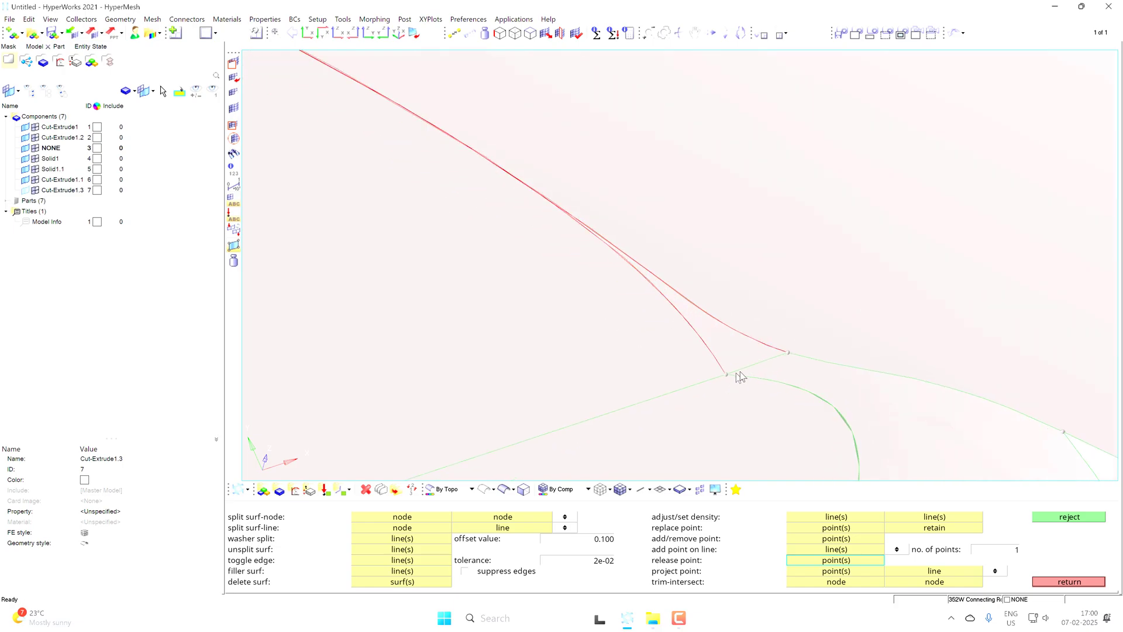
click(788, 353)
scroll(773, 340, down, 2)
ctrl+right_drag(794, 355, 764, 308)
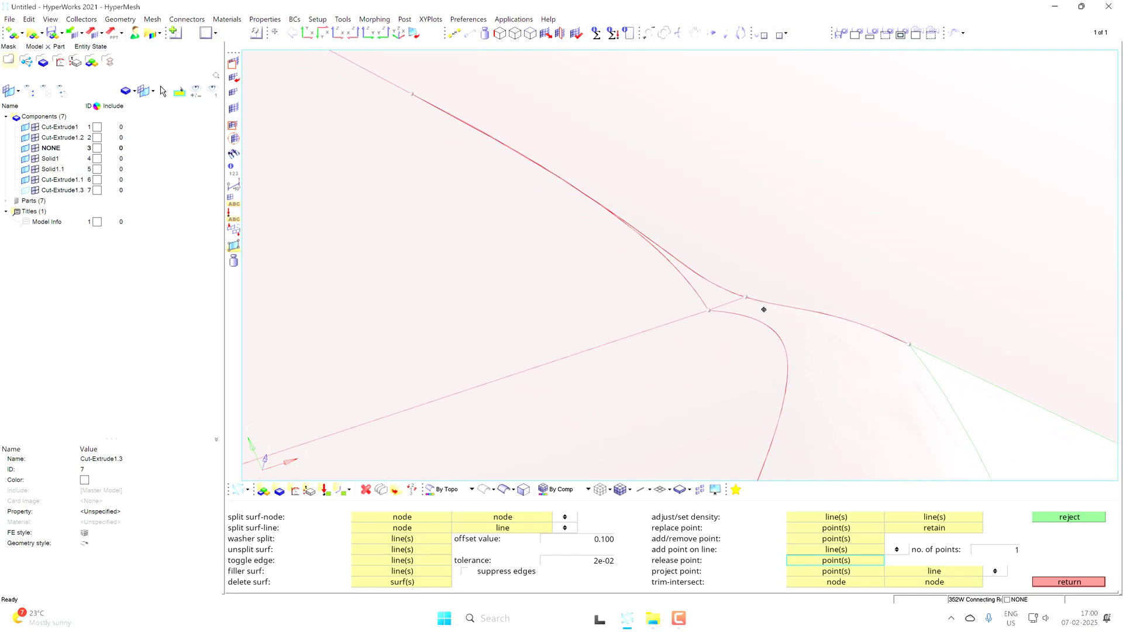
scroll(755, 302, down, 1)
ctrl+right_drag(698, 252, 762, 309)
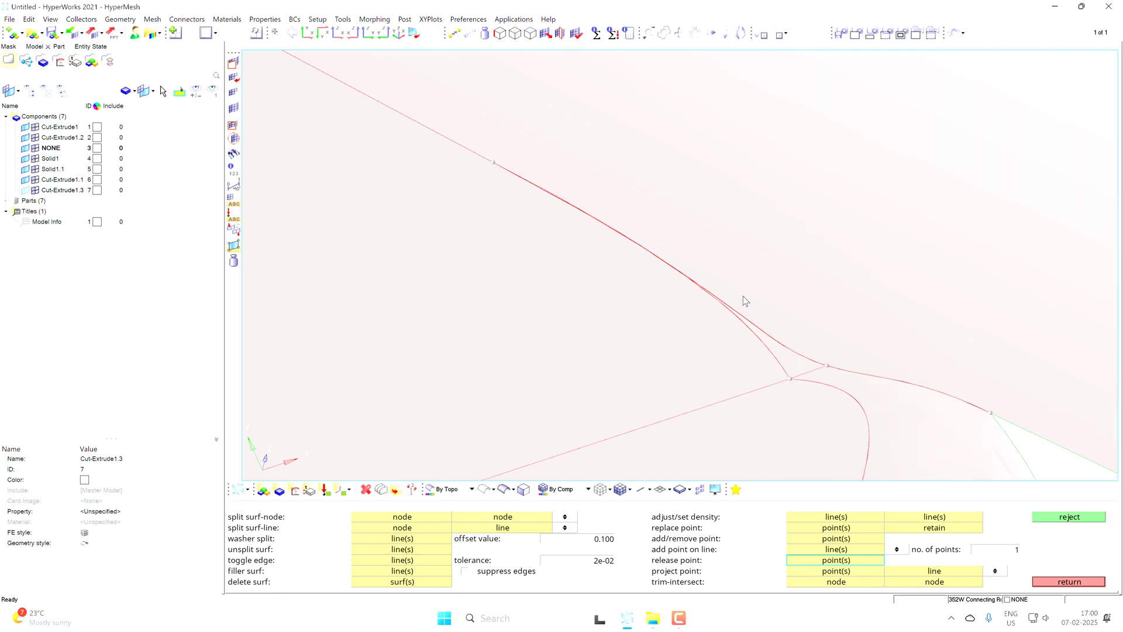
scroll(743, 296, up, 1)
- Delete the thin triangular sliver surface between the two converging curved edges
key(Escape)
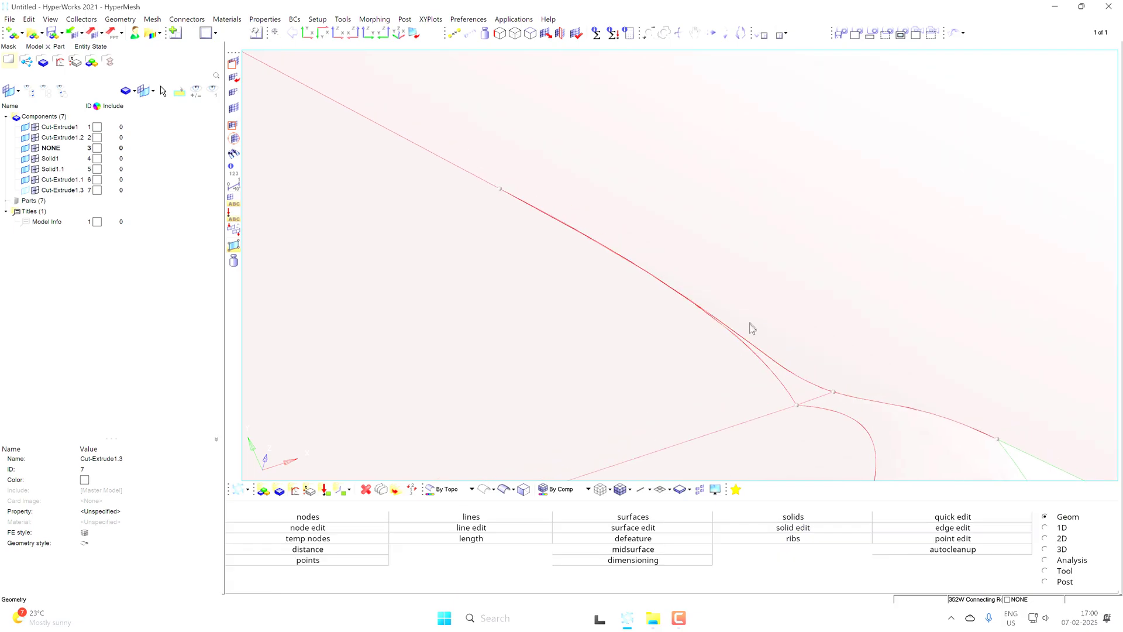
key(F2)
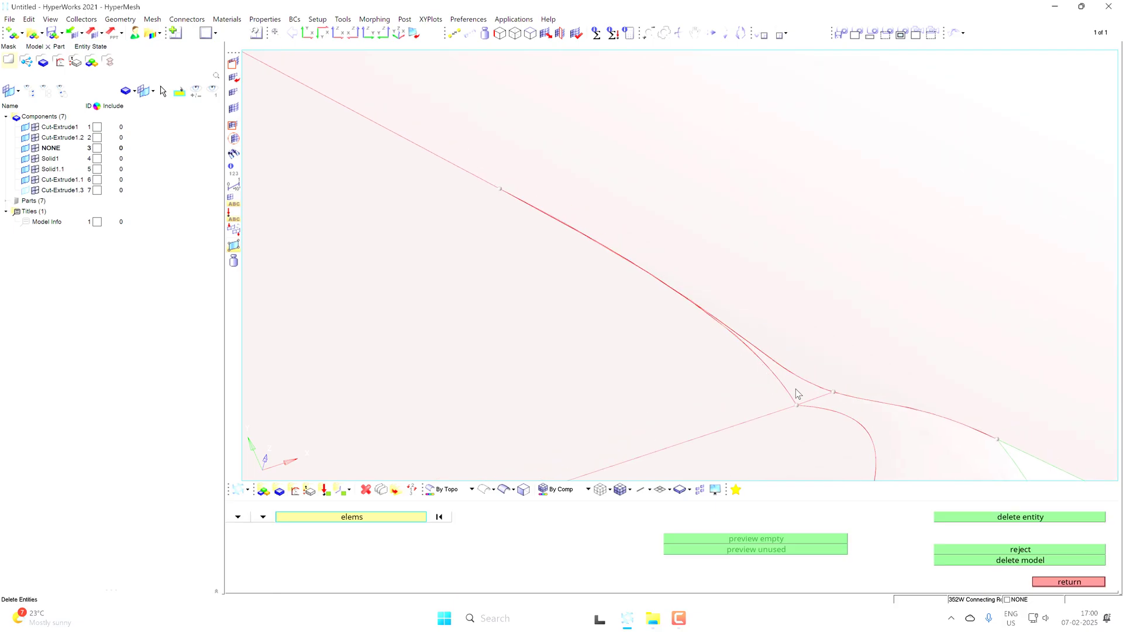
key(F11)
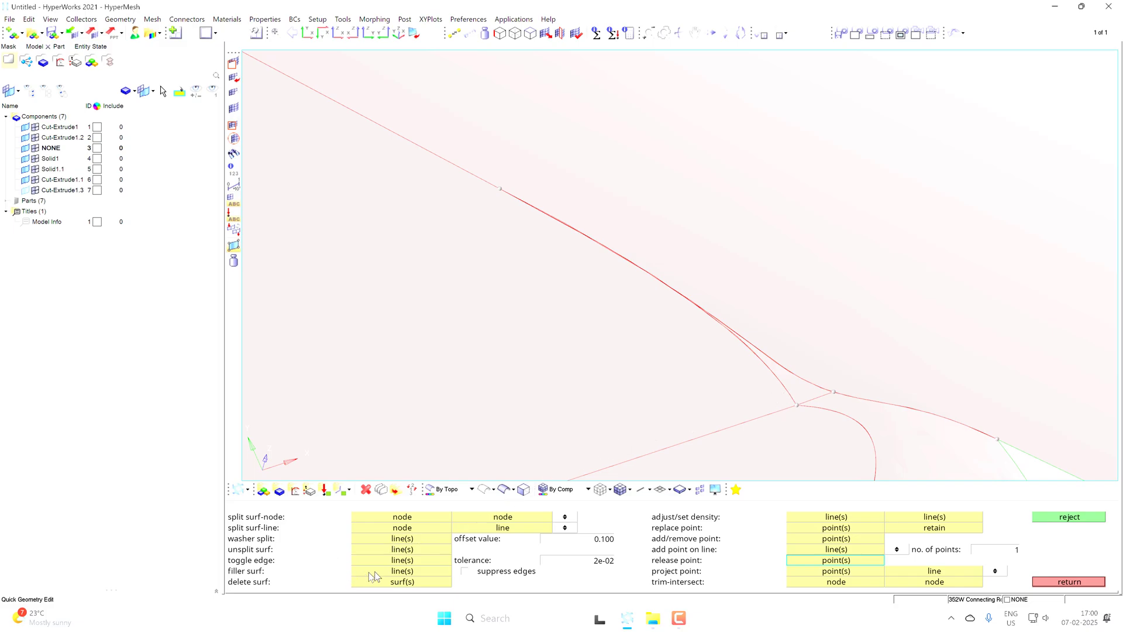
click(403, 581)
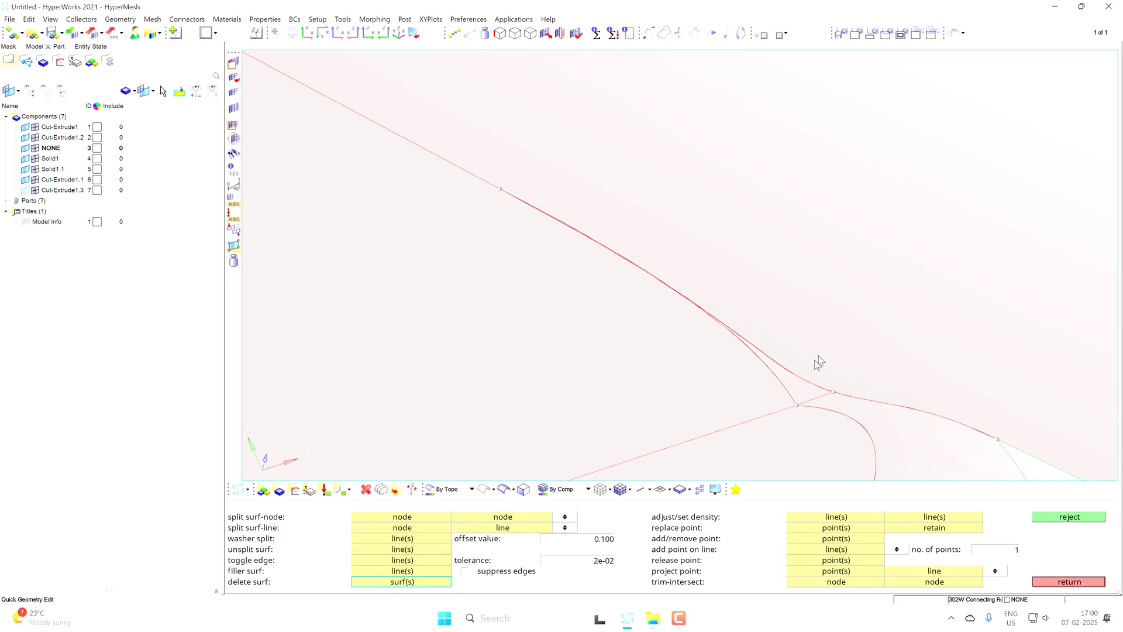
click(795, 390)
scroll(801, 390, up, 1)
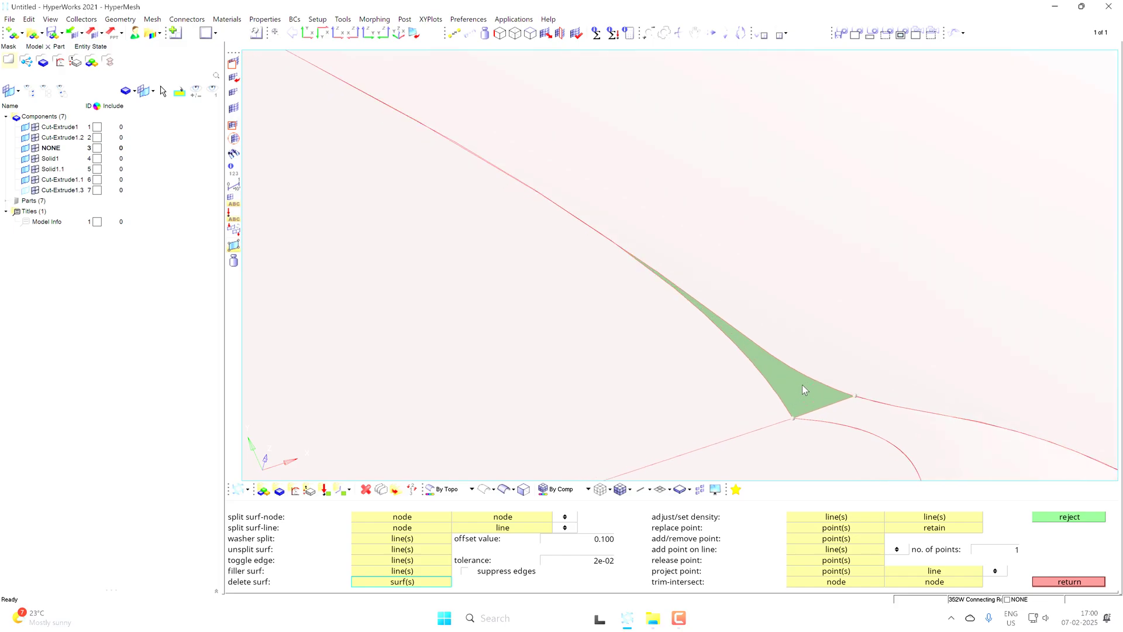
- Replace the fillet corner point with the neighbouring point on the curved edge to close the sliver gap
ctrl+drag(809, 418, 716, 395)
scroll(731, 401, down, 2)
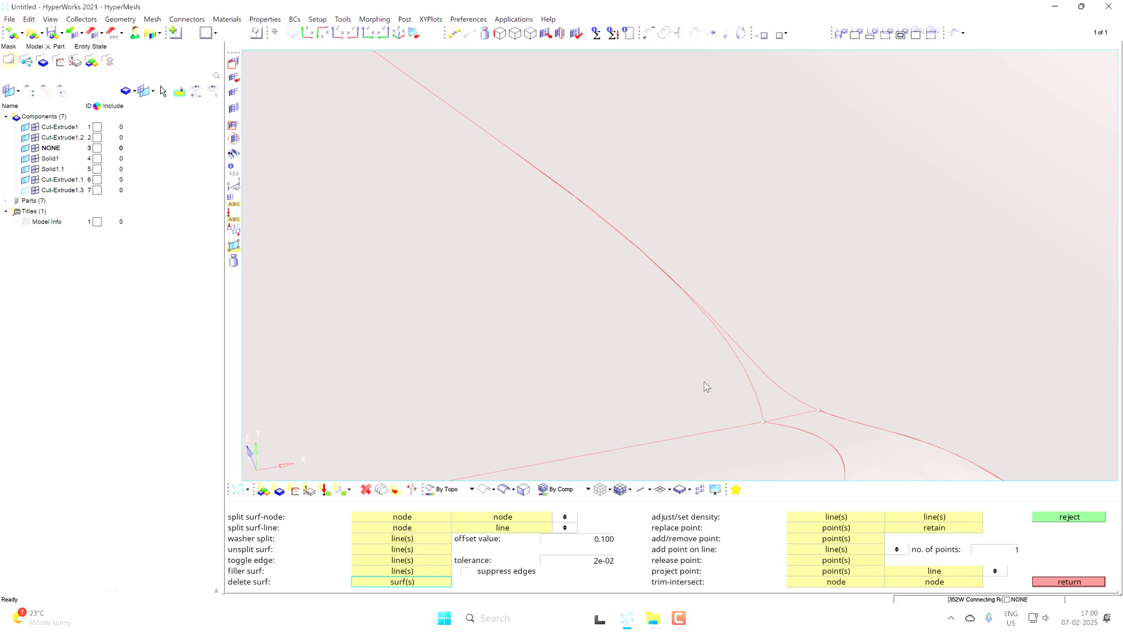
scroll(704, 381, down, 1)
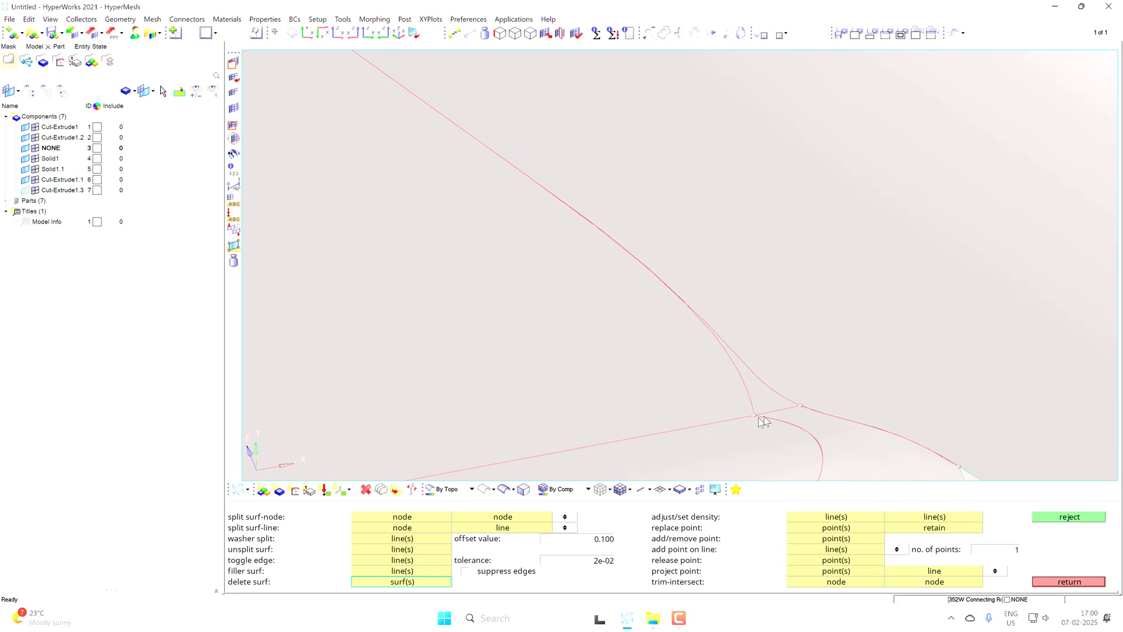
click(835, 528)
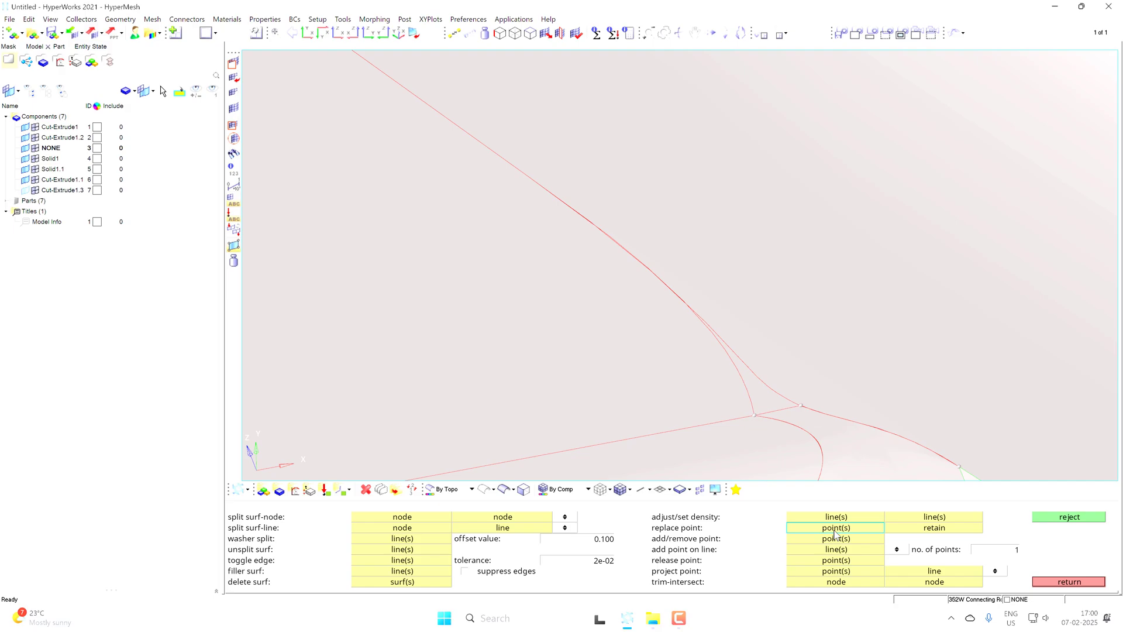
click(760, 417)
click(801, 405)
ctrl+drag(746, 420, 773, 431)
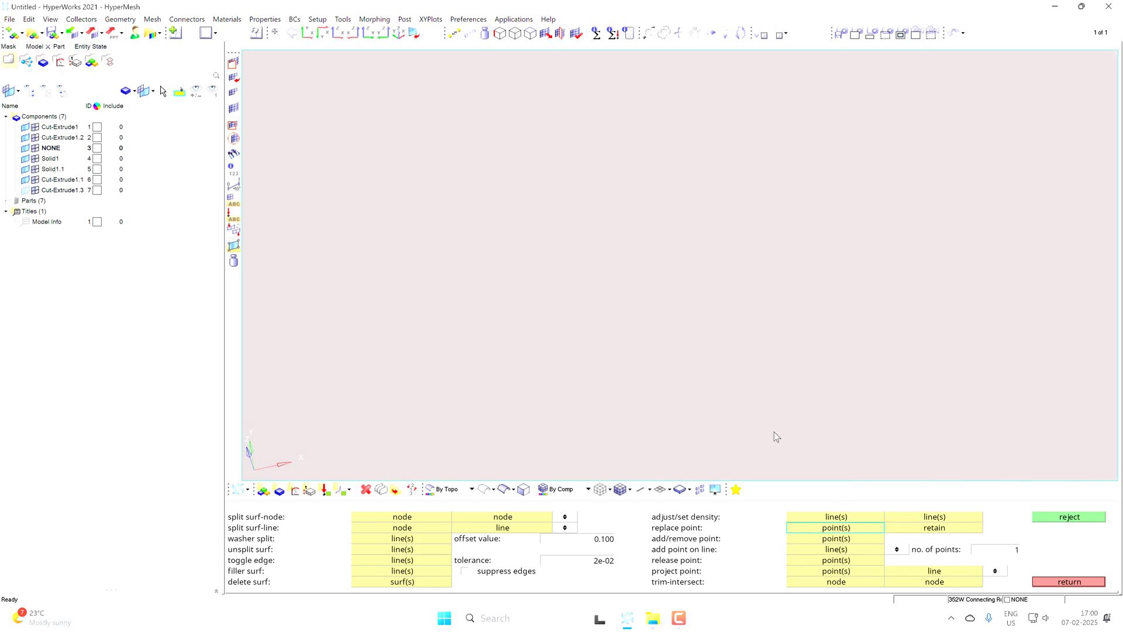
- Undo the last two geometry edits at the fillet corner sliver
scroll(774, 422, down, 5)
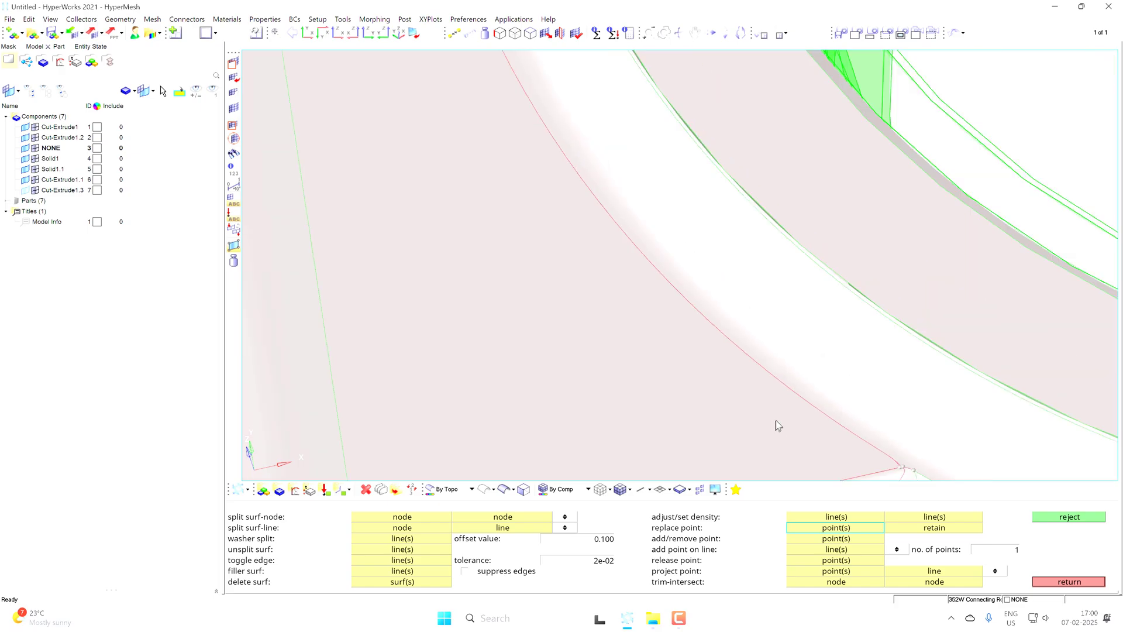
scroll(795, 421, up, 5)
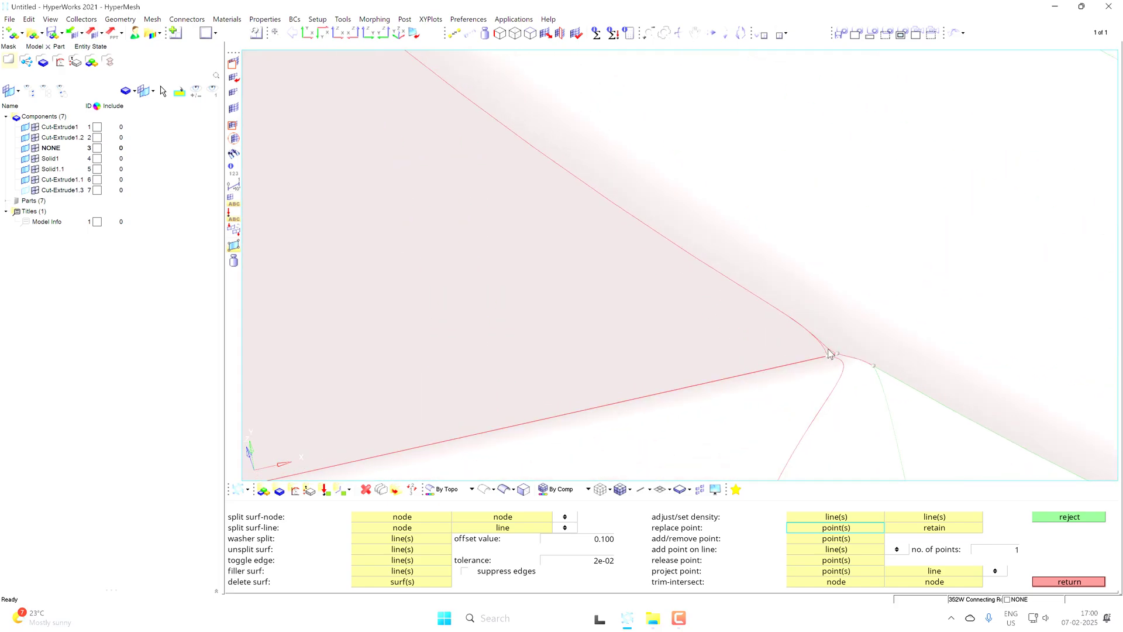
ctrl+drag(805, 399, 820, 420)
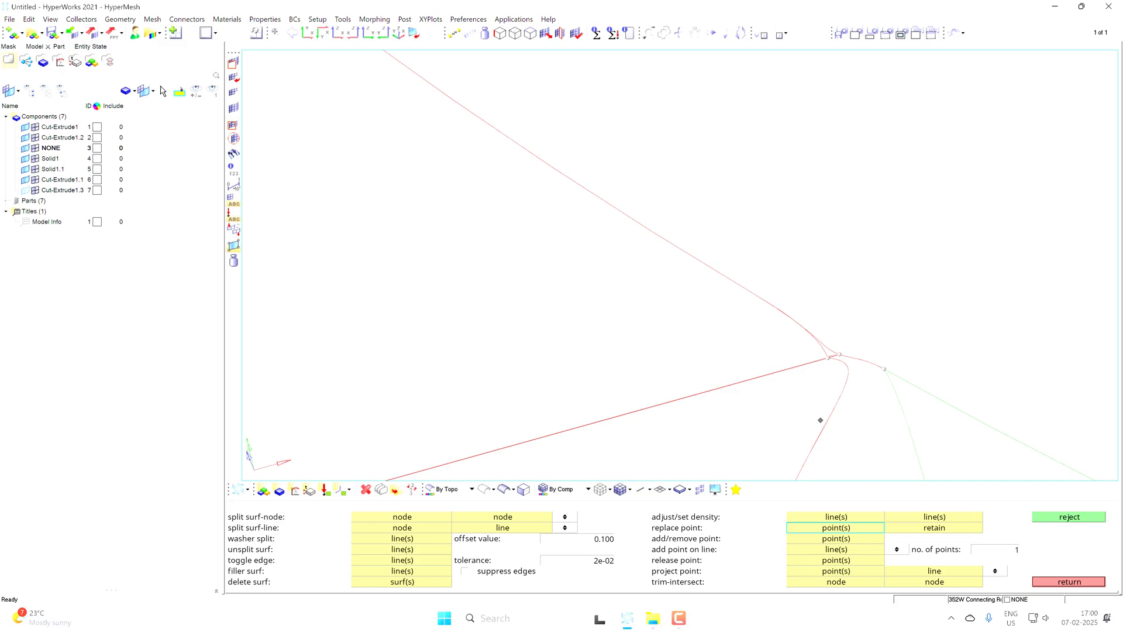
click(1056, 518)
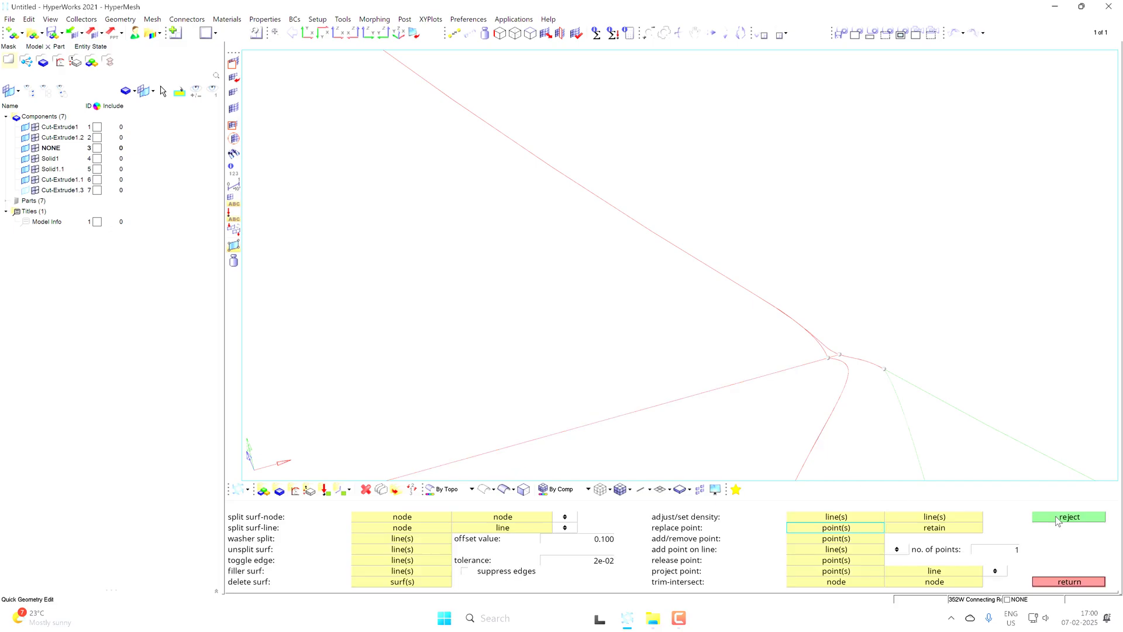
click(1056, 519)
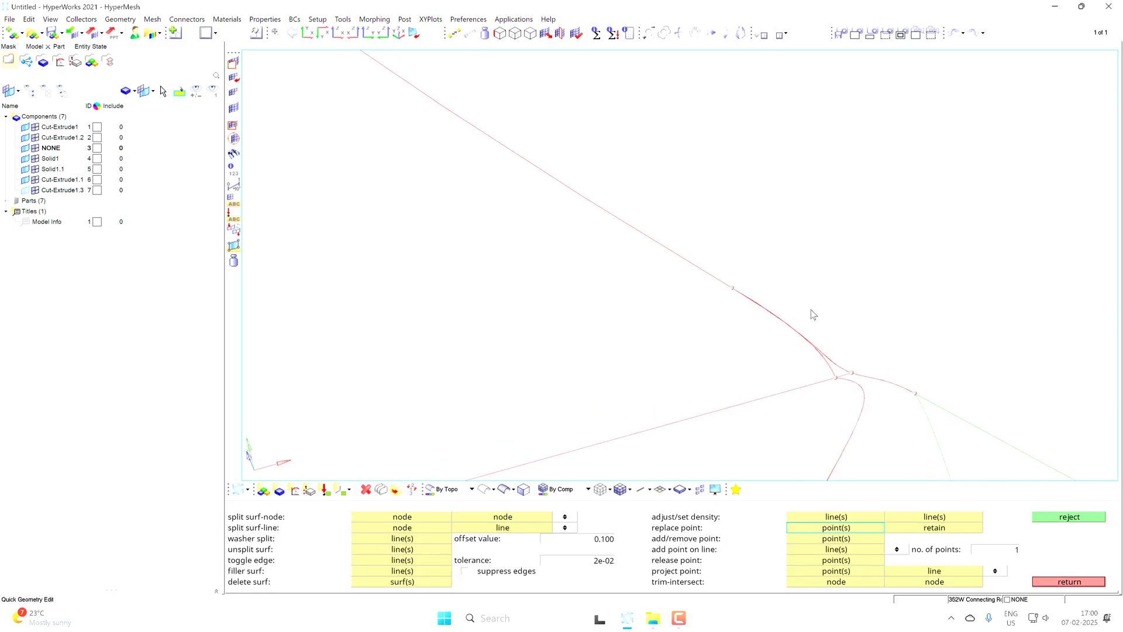
scroll(810, 314, up, 5)
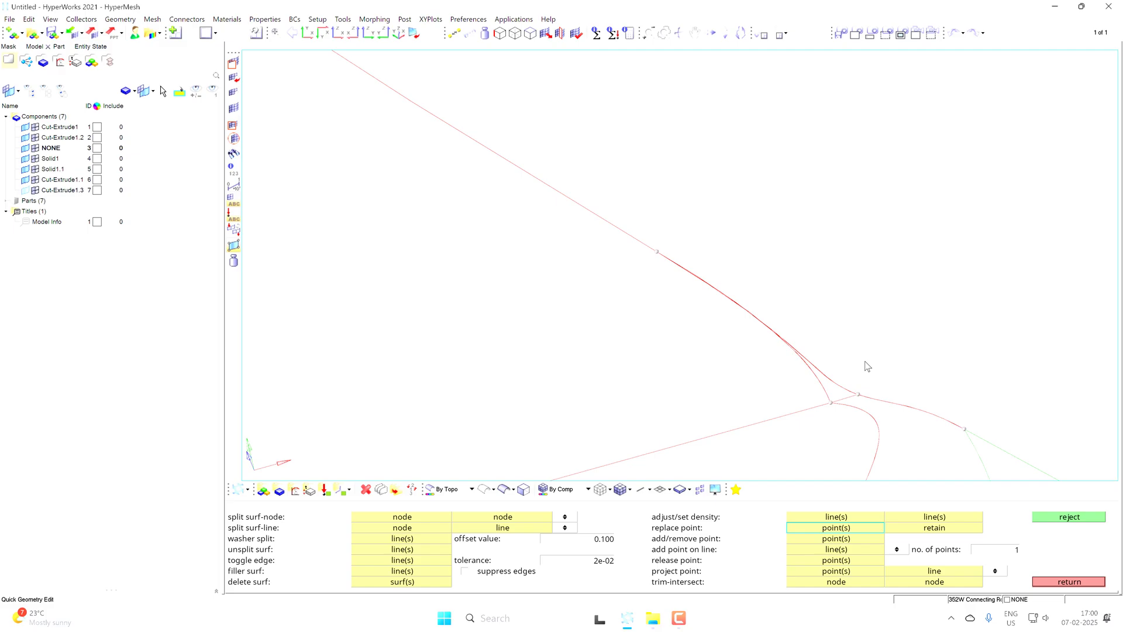
- Split the surfaces node-to-node from the sliver's far tip to the outer fillet endpoint and to the straight edge just before the corner
click(406, 519)
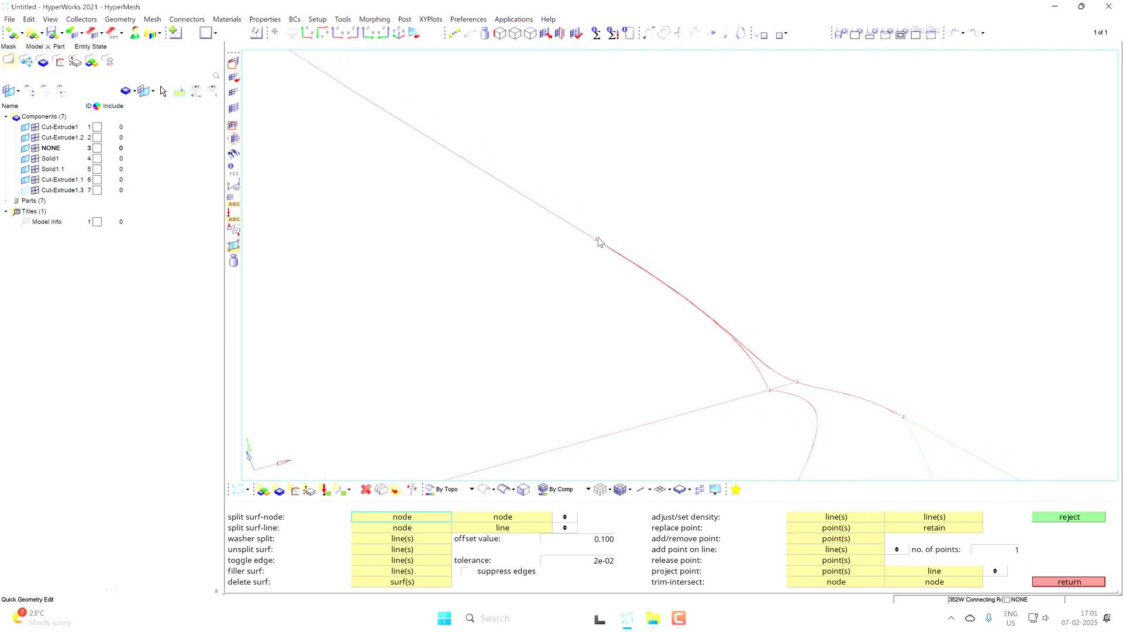
click(595, 239)
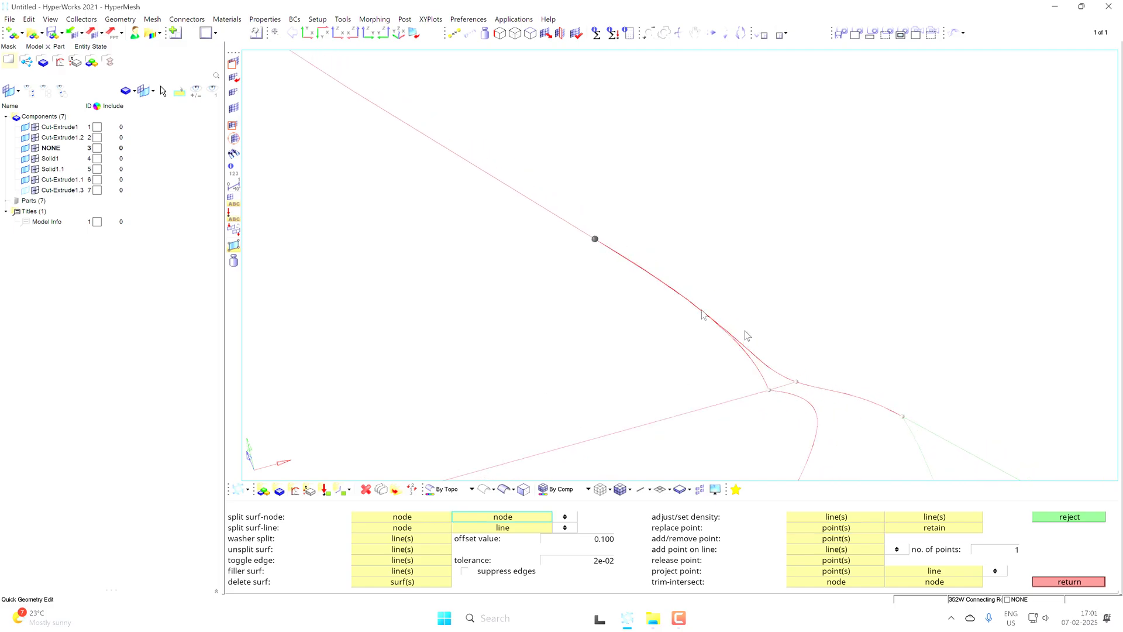
click(903, 418)
ctrl+right_drag(829, 389, 737, 362)
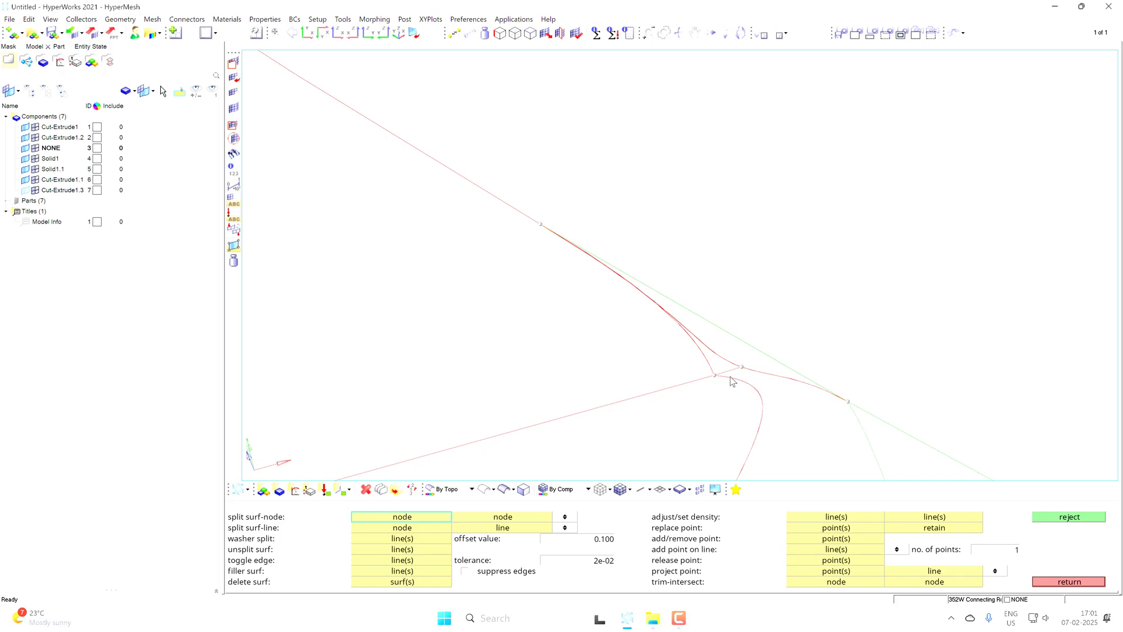
click(541, 225)
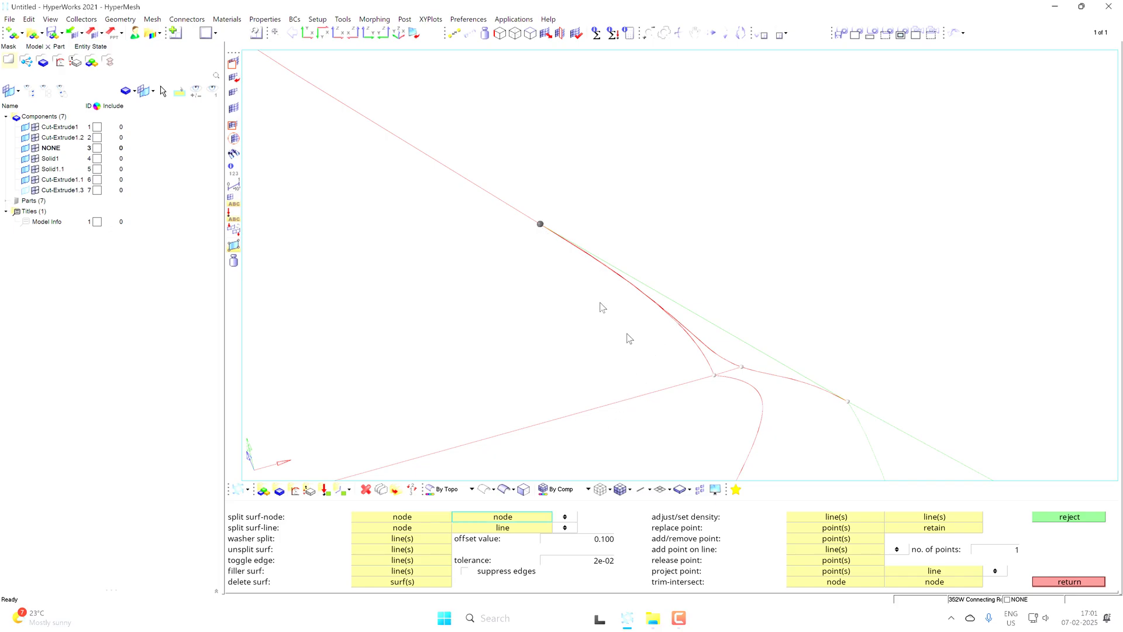
click(689, 382)
ctrl+right_drag(721, 396, 703, 383)
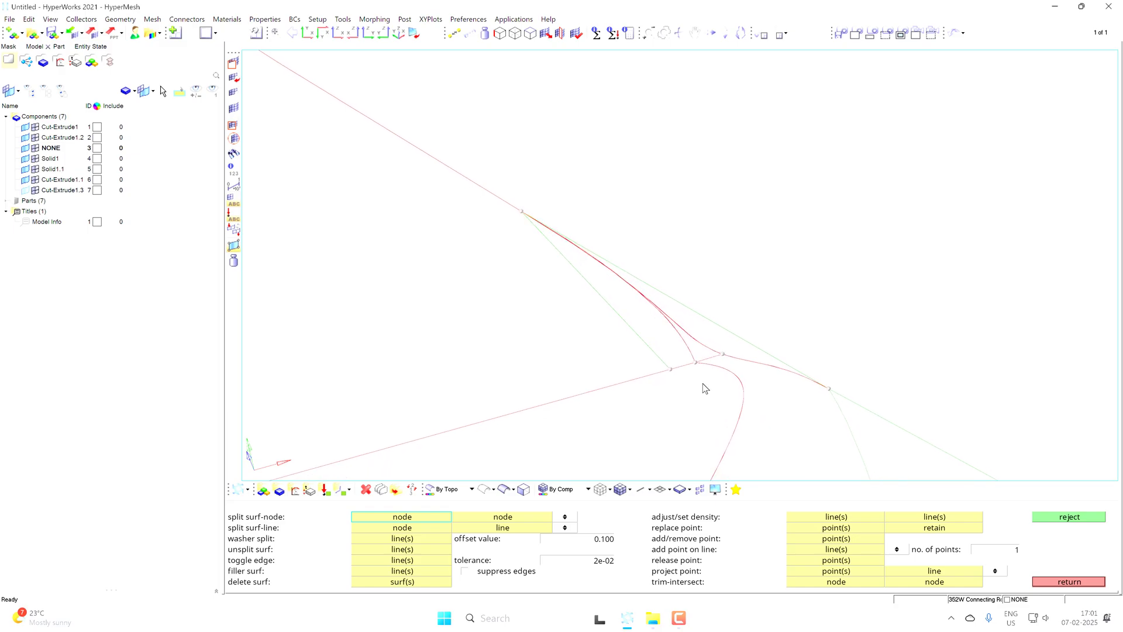
- Split the surface node-to-node from the sliver's corner point to the new straight split line above it
ctrl+scroll(733, 352, up, 1)
scroll(736, 353, up, 2)
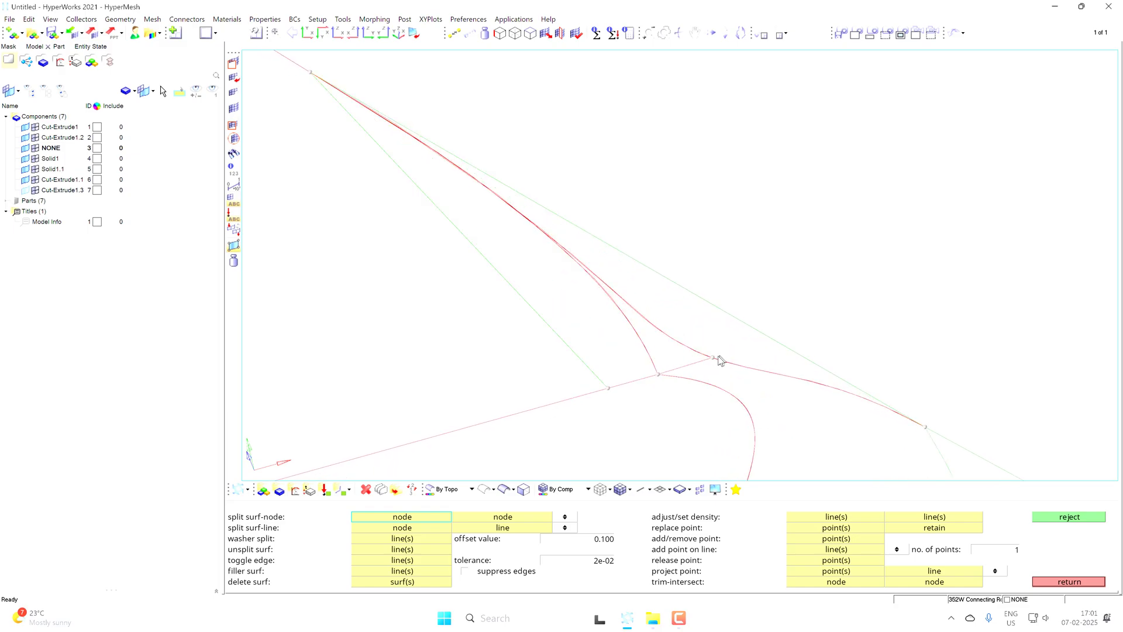
click(712, 358)
click(767, 341)
scroll(774, 359, down, 3)
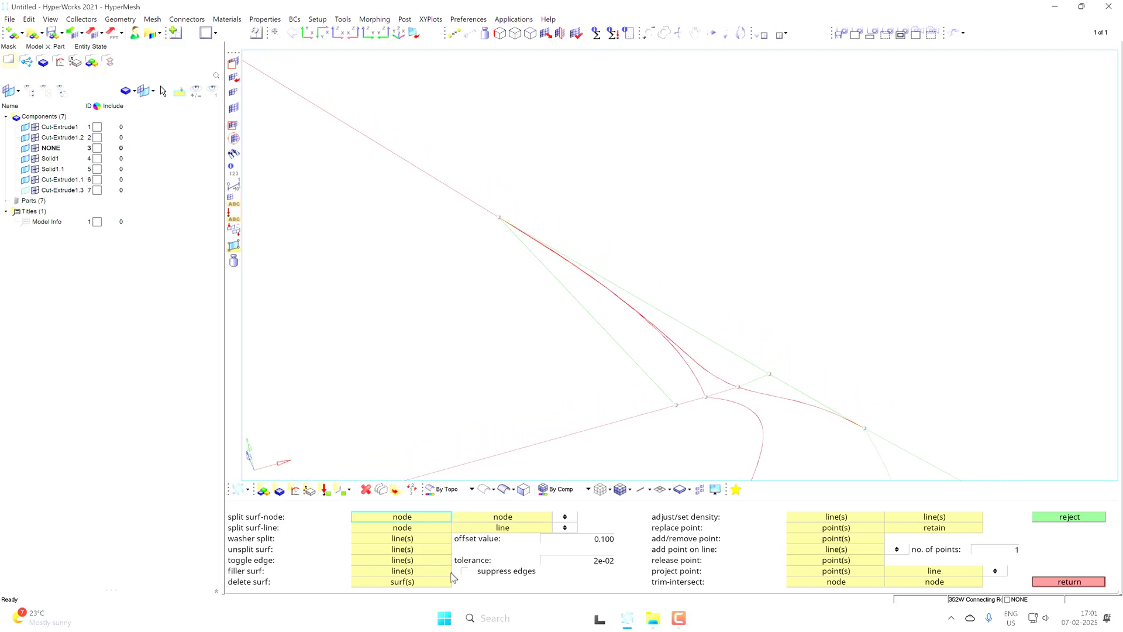
- Delete the three small surfaces inside the triangle formed by the new split lines: the sliver and its neighbours on both sides
click(428, 571)
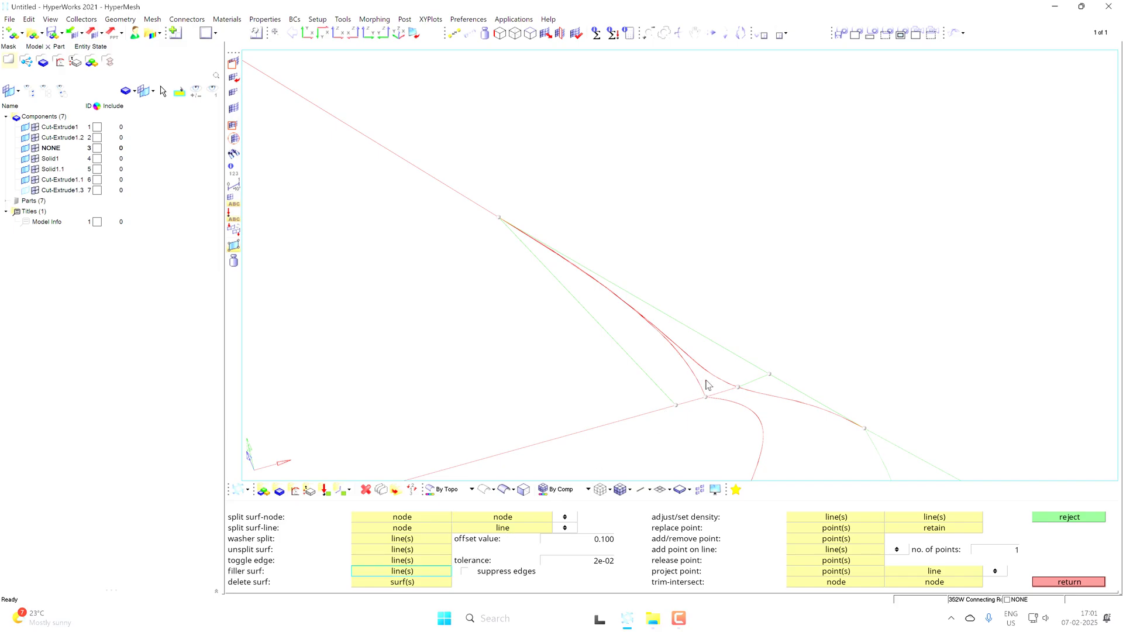
click(417, 582)
click(710, 378)
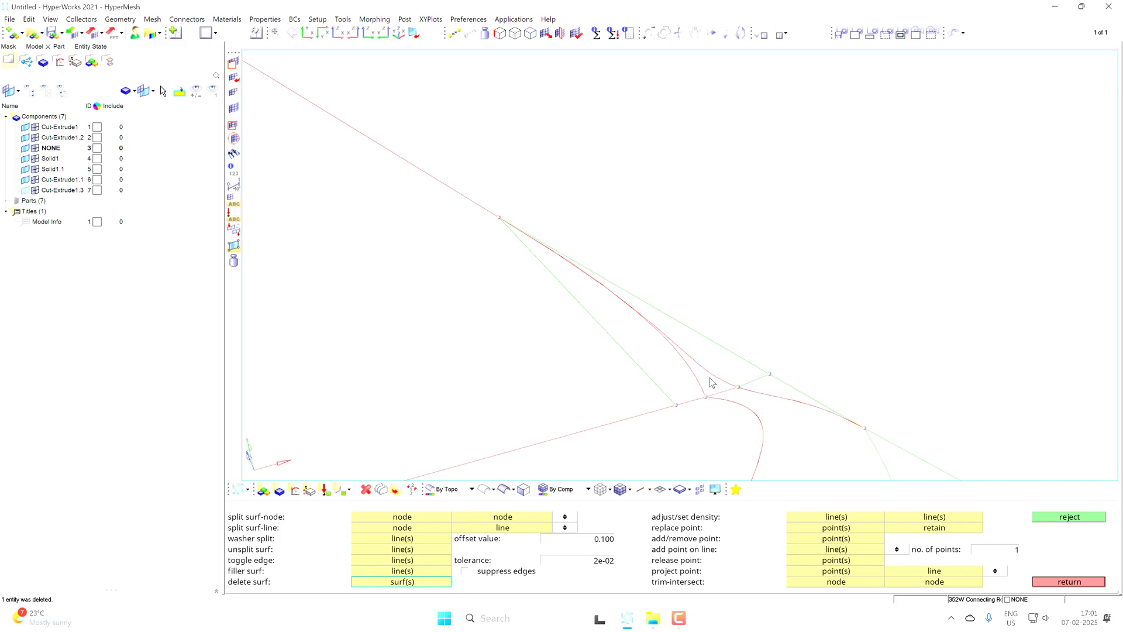
click(707, 360)
click(681, 371)
ctrl+right_drag(706, 399, 675, 414)
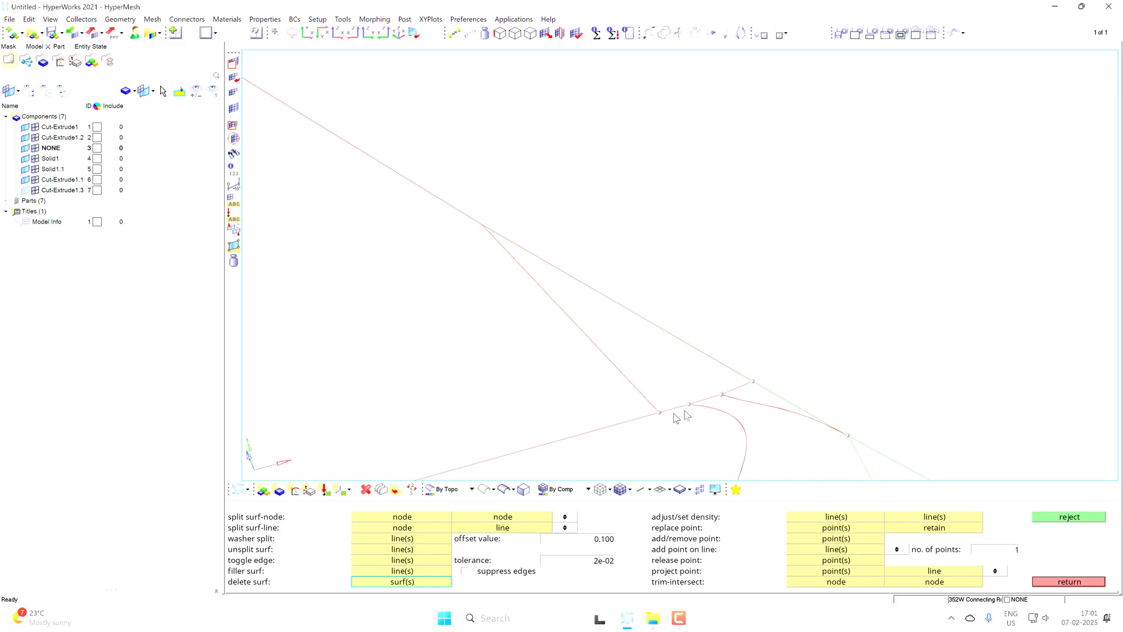
- Try to fill the triangular opening with a Quick Edit filler surface, and reject the result
click(411, 571)
click(602, 351)
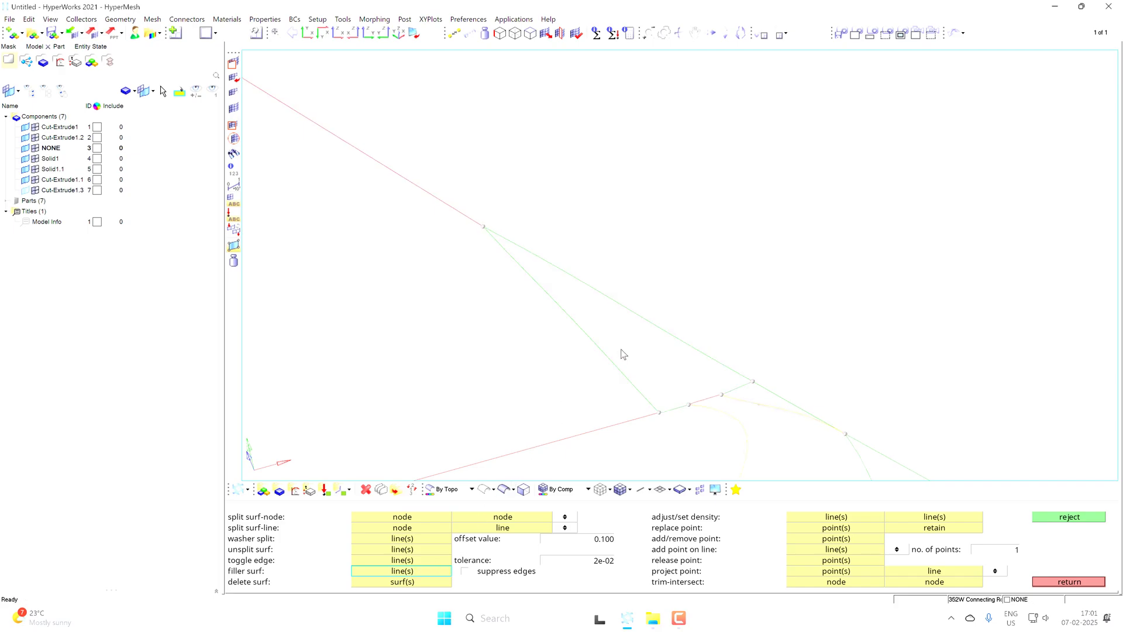
scroll(652, 326, down, 4)
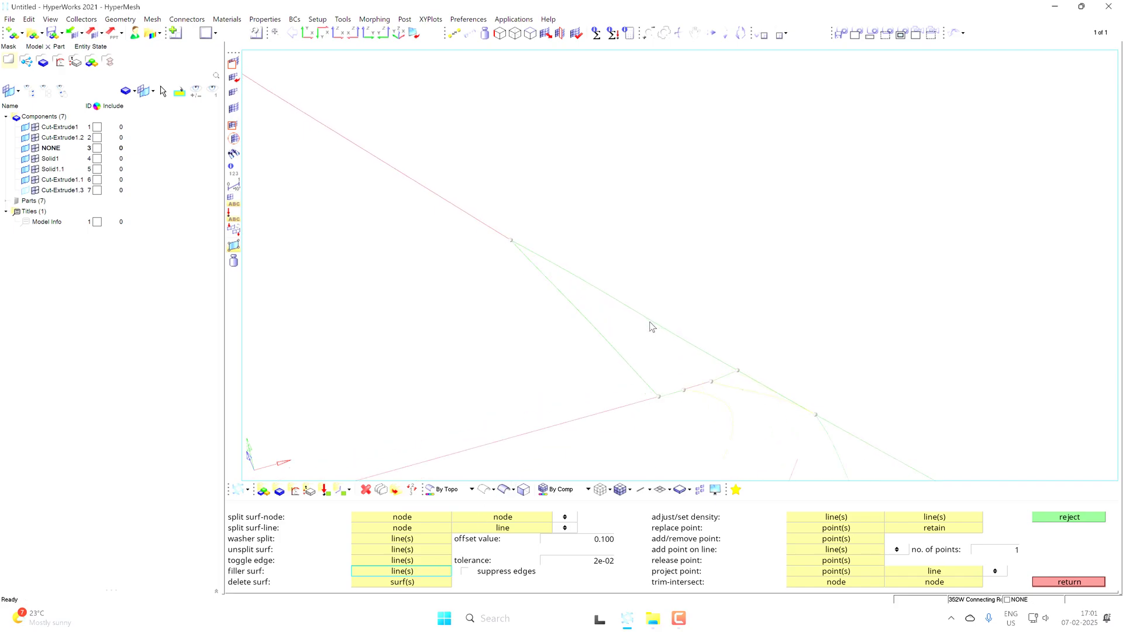
click(1061, 517)
ctrl+right_drag(704, 322, 752, 349)
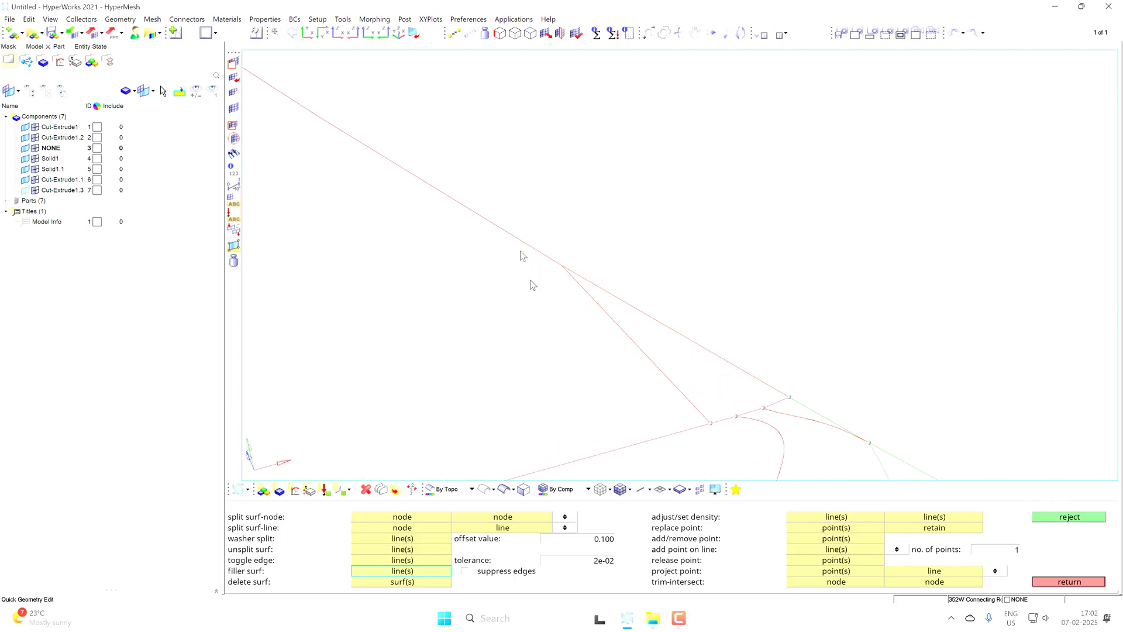
- Stitch the two long free edges adjoining the triangular opening with Toggle Edge at a tolerance of 2e-02
click(382, 562)
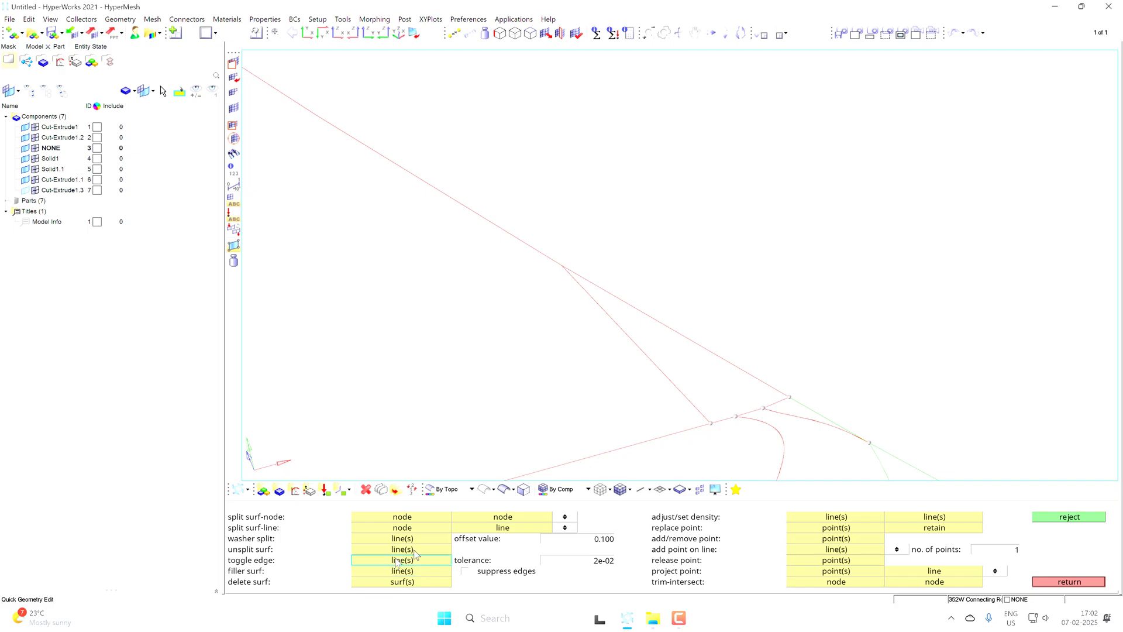
click(483, 219)
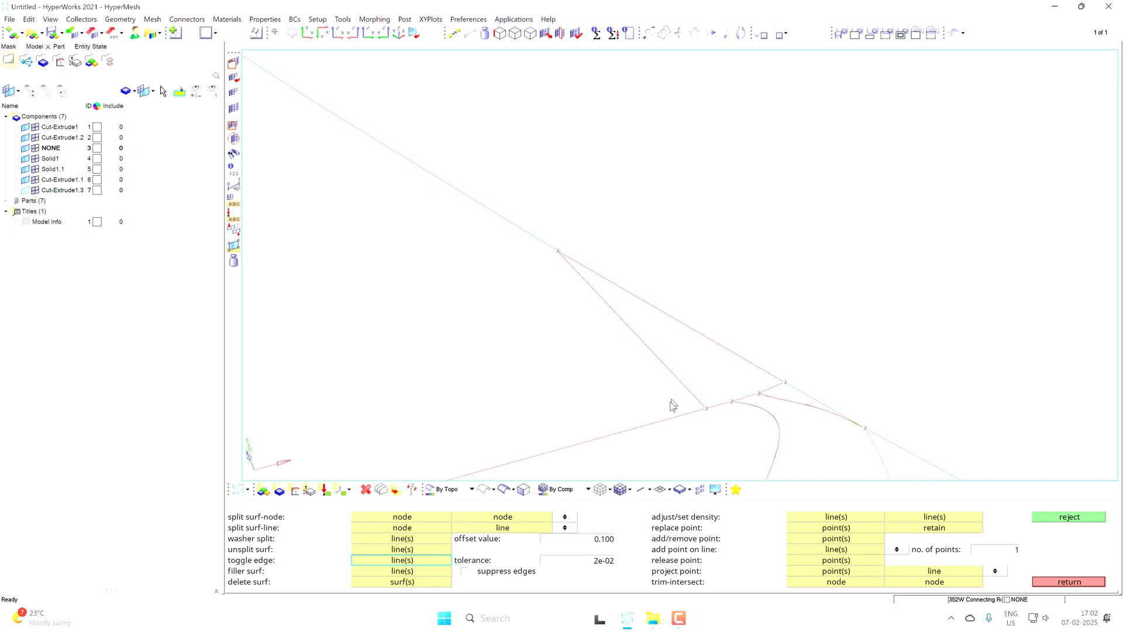
click(700, 411)
- Retry the Quick Edit filler surface on the triangular opening after stitching the adjoining edges, and reject the result
click(413, 578)
click(632, 315)
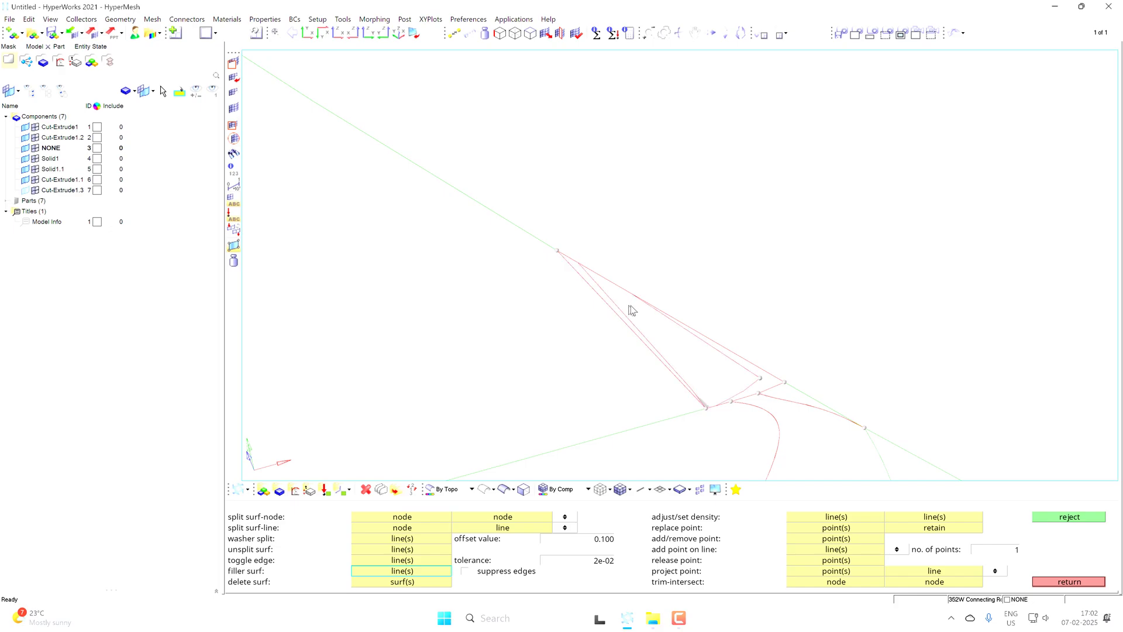
ctrl+scroll(680, 369, up, 3)
mouse_move(722, 413)
ctrl+mouse_down()
mouse_move(656, 378)
mouse_move(622, 376)
mouse_move(602, 356)
mouse_move(631, 363)
ctrl+mouse_up()
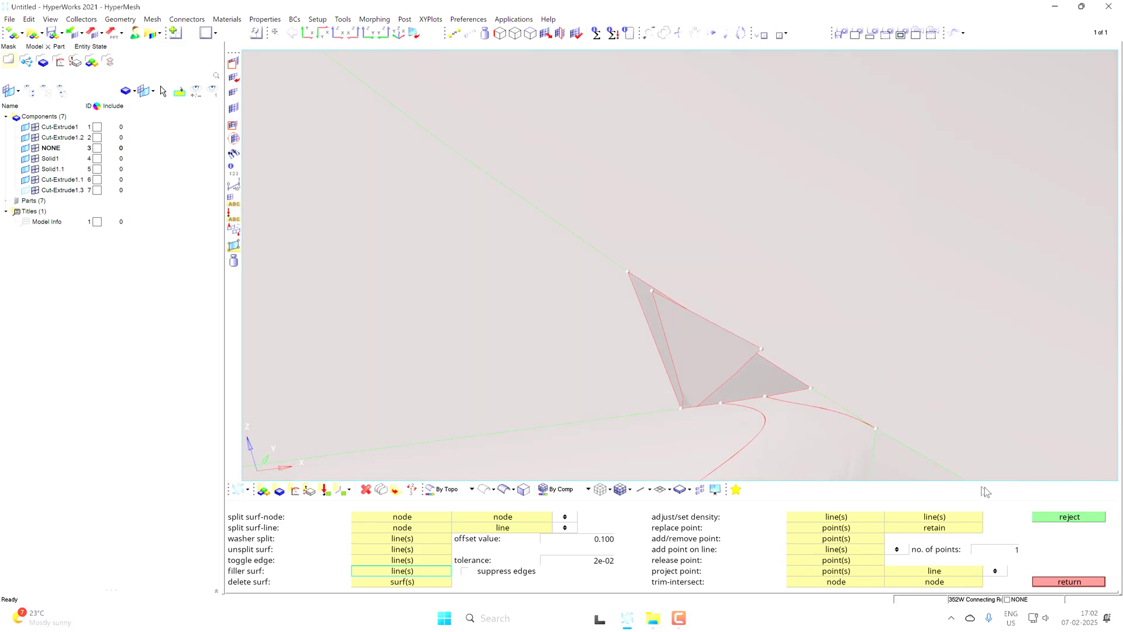
click(1040, 517)
scroll(702, 395, up, 2)
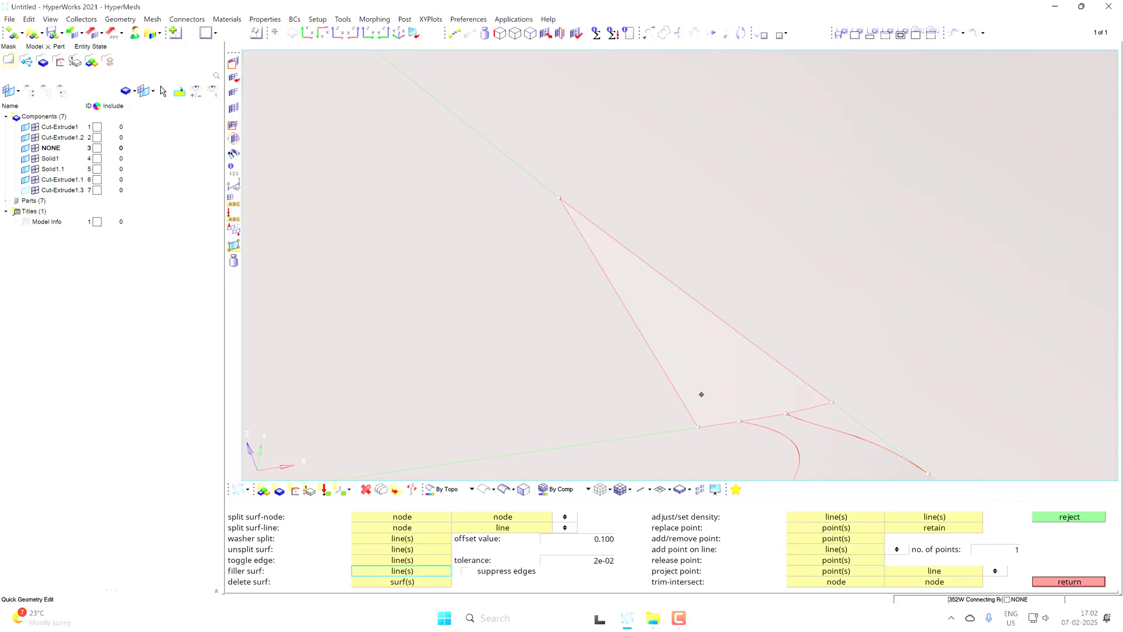
scroll(719, 396, up, 3)
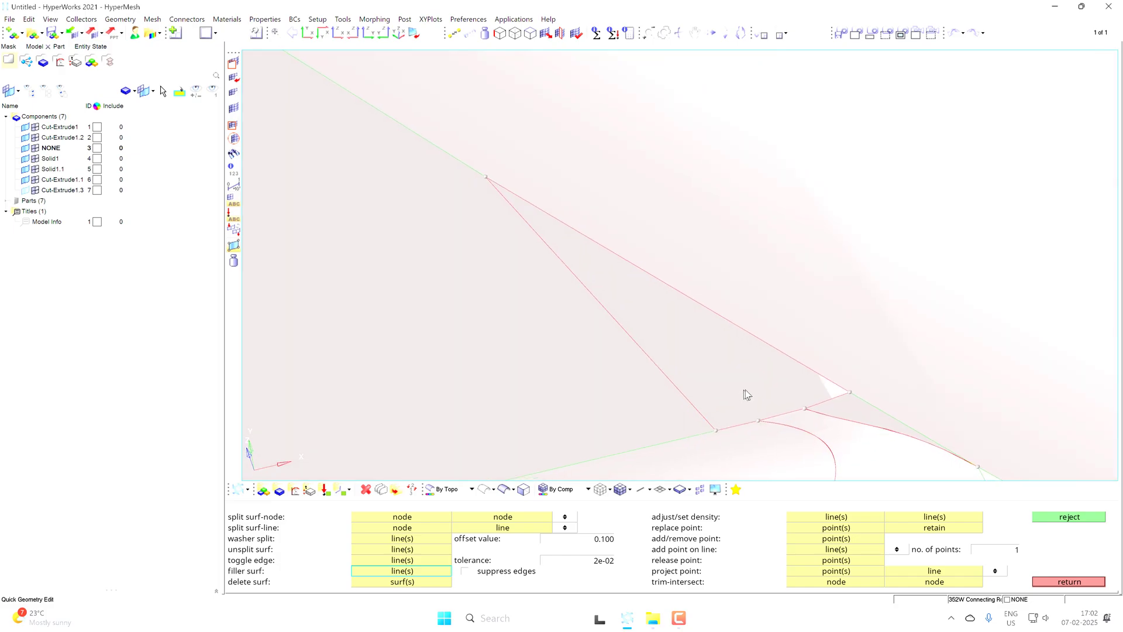
- Create a Spline/Filler surface over the triangular opening from its two long edges and the short edge segments along its base
key(F2)
key(Escape)
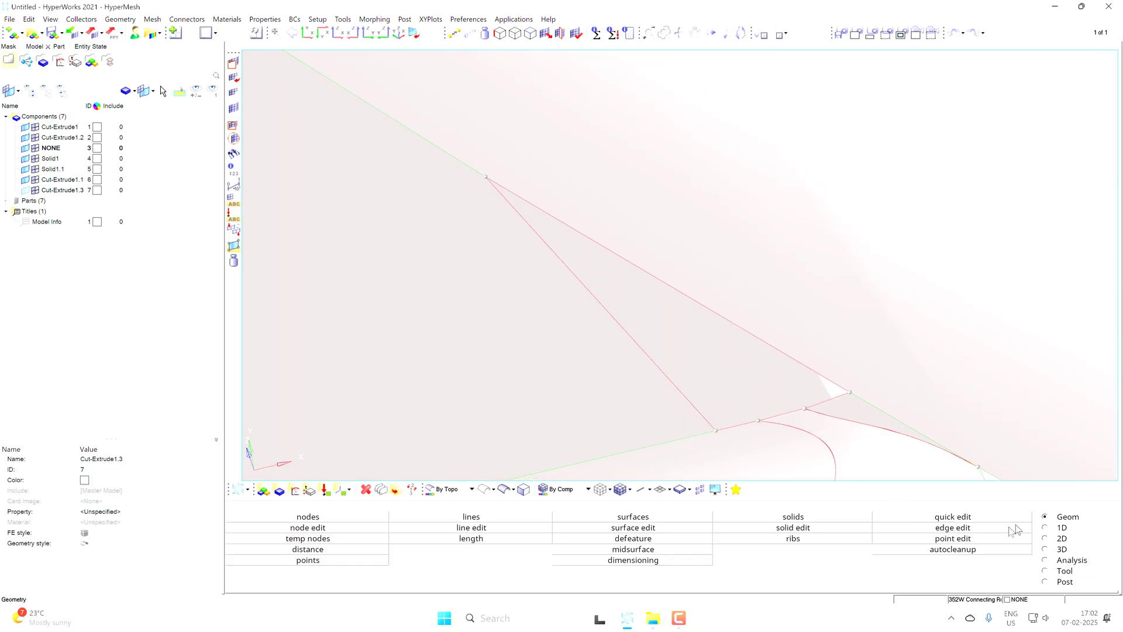
click(625, 518)
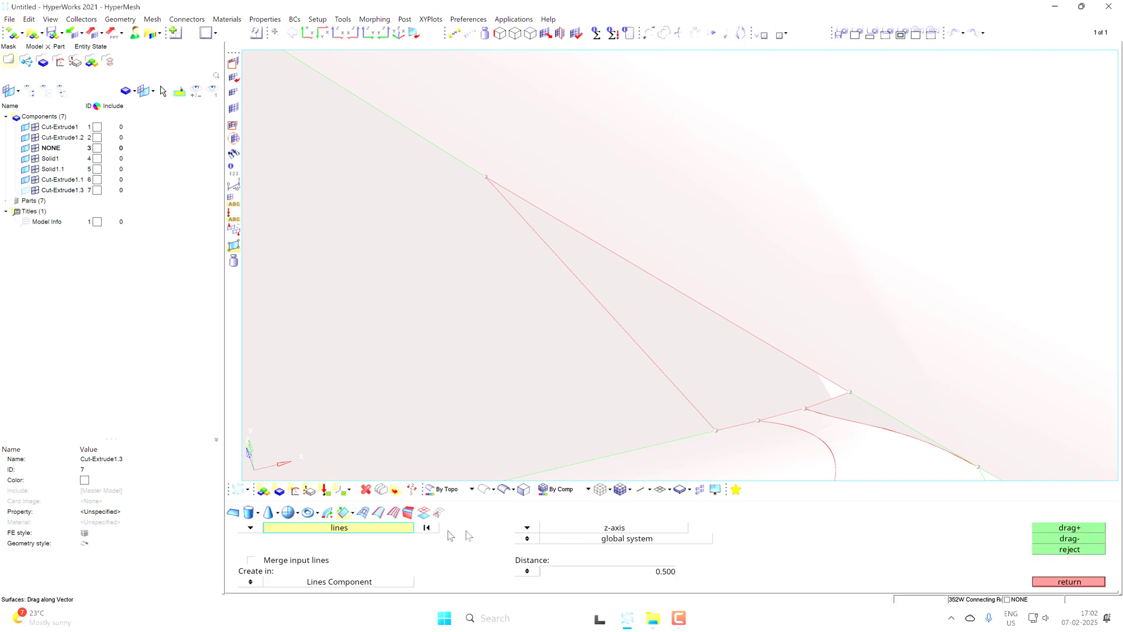
click(363, 513)
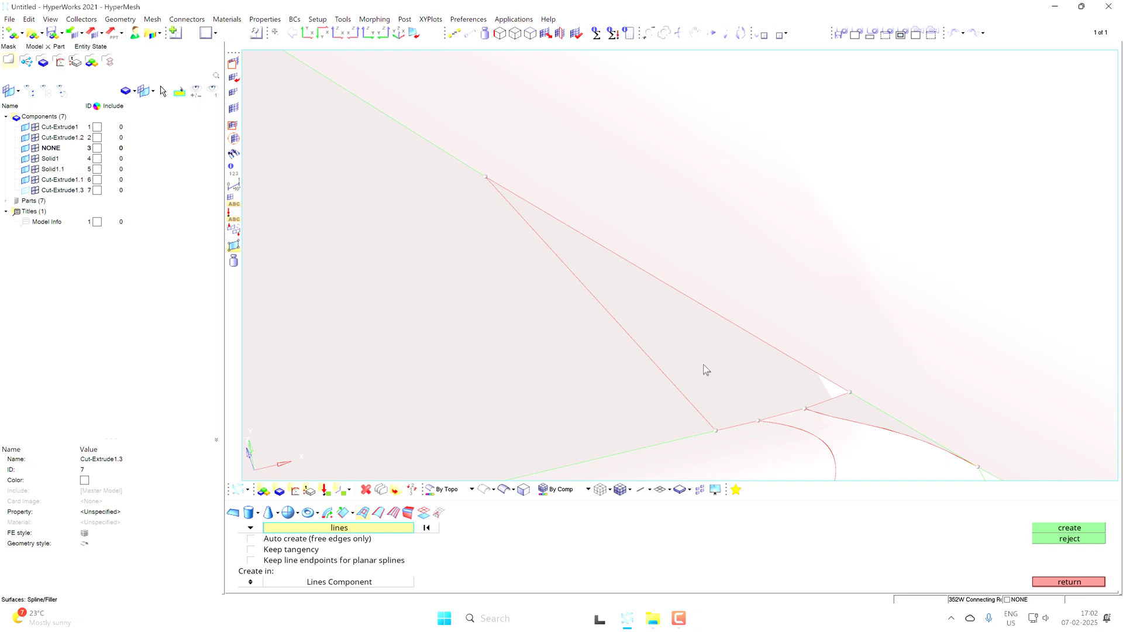
click(640, 335)
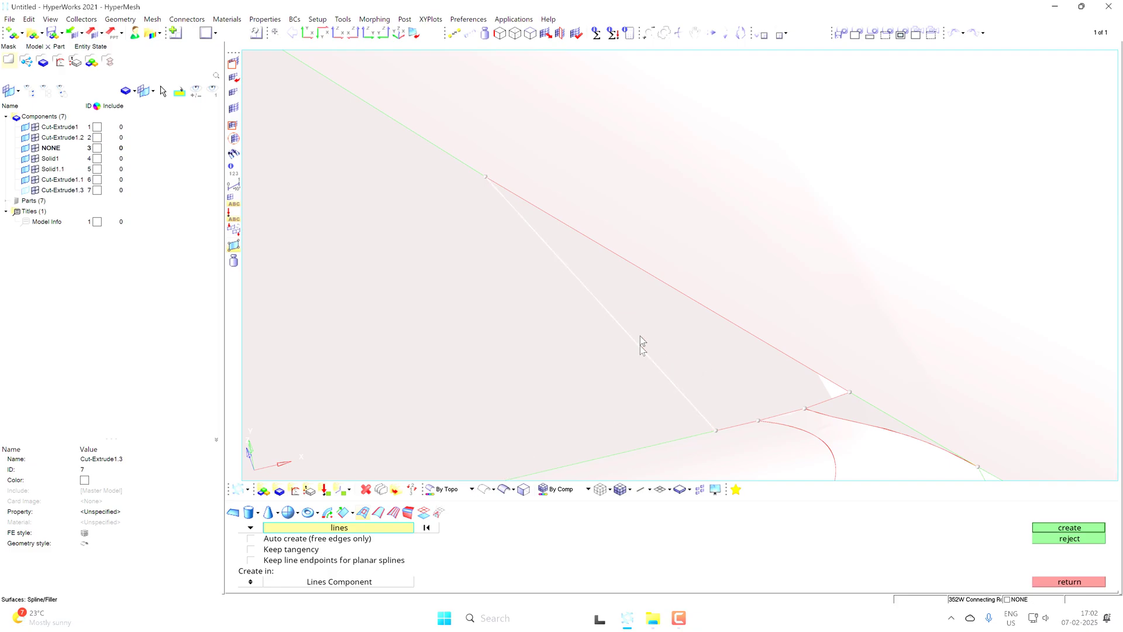
click(710, 314)
scroll(817, 398, up, 2)
click(787, 419)
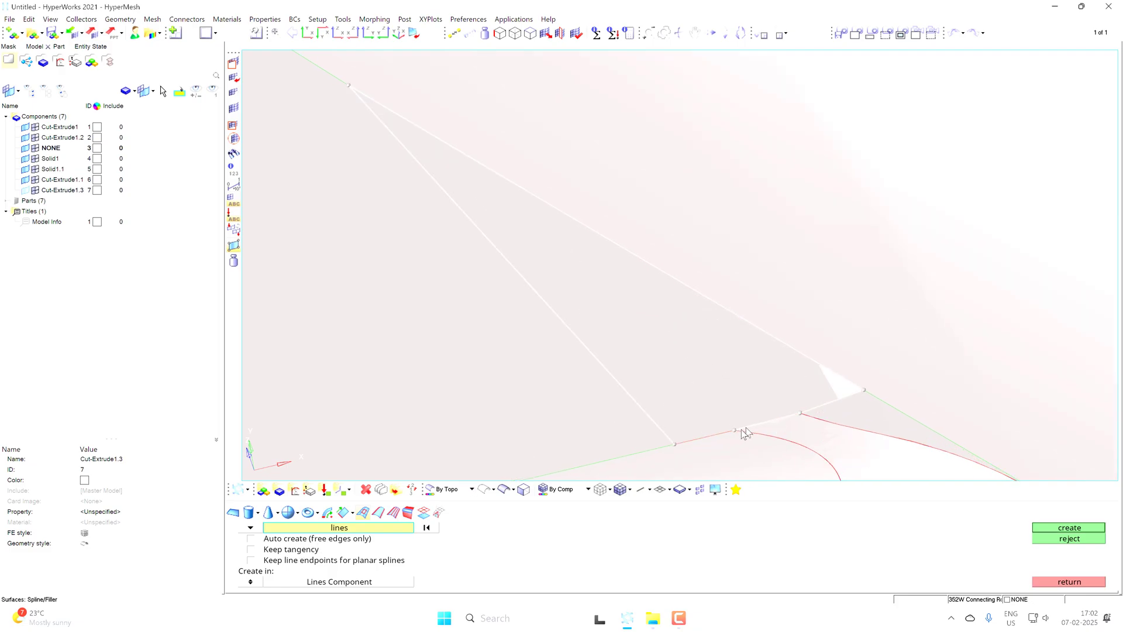
click(730, 439)
click(1050, 531)
- Stitch and suppress the long free edge running down the corner fillet below the filler patch with Toggle Edge at a tolerance of 2e-02
scroll(701, 349, down, 1)
ctrl+drag(694, 366, 718, 373)
mouse_move(717, 373)
ctrl+right_down()
mouse_move(678, 307)
mouse_move(695, 263)
mouse_move(666, 237)
ctrl+right_up()
ctrl+scroll(666, 237, down, 2)
mouse_move(651, 271)
ctrl+mouse_down()
mouse_move(754, 371)
mouse_move(769, 355)
ctrl+mouse_up()
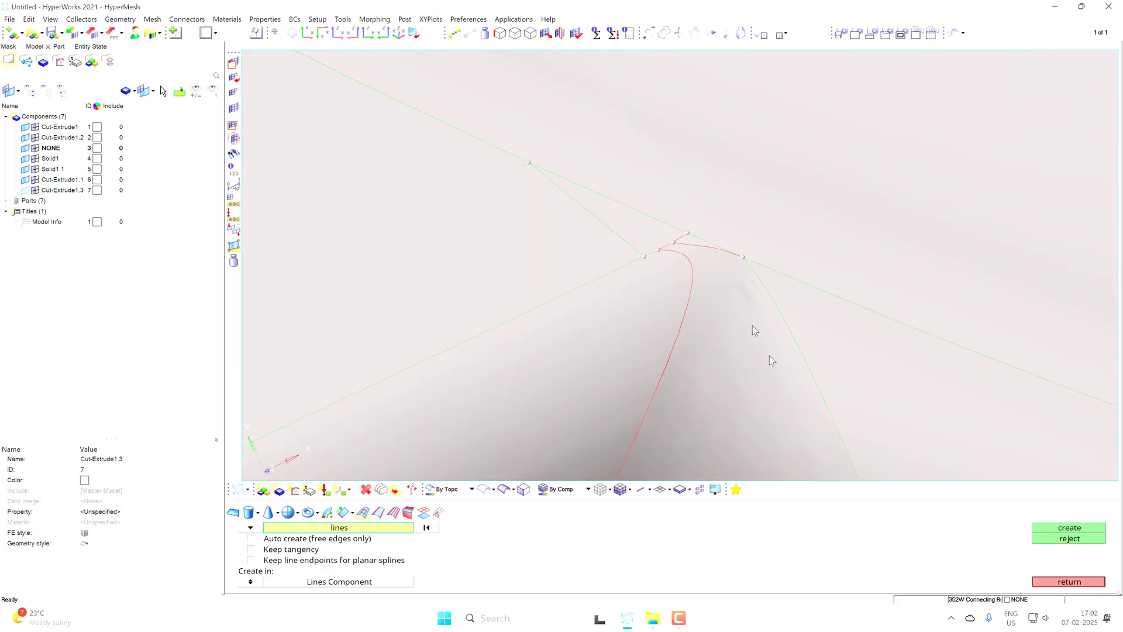
scroll(726, 297, up, 3)
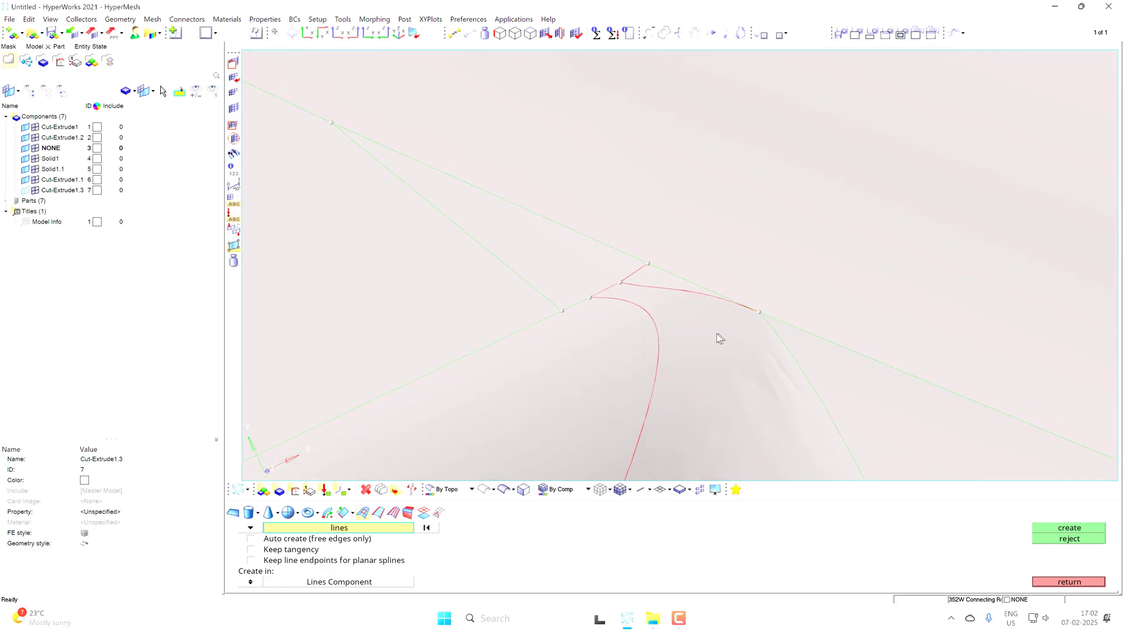
key(F11)
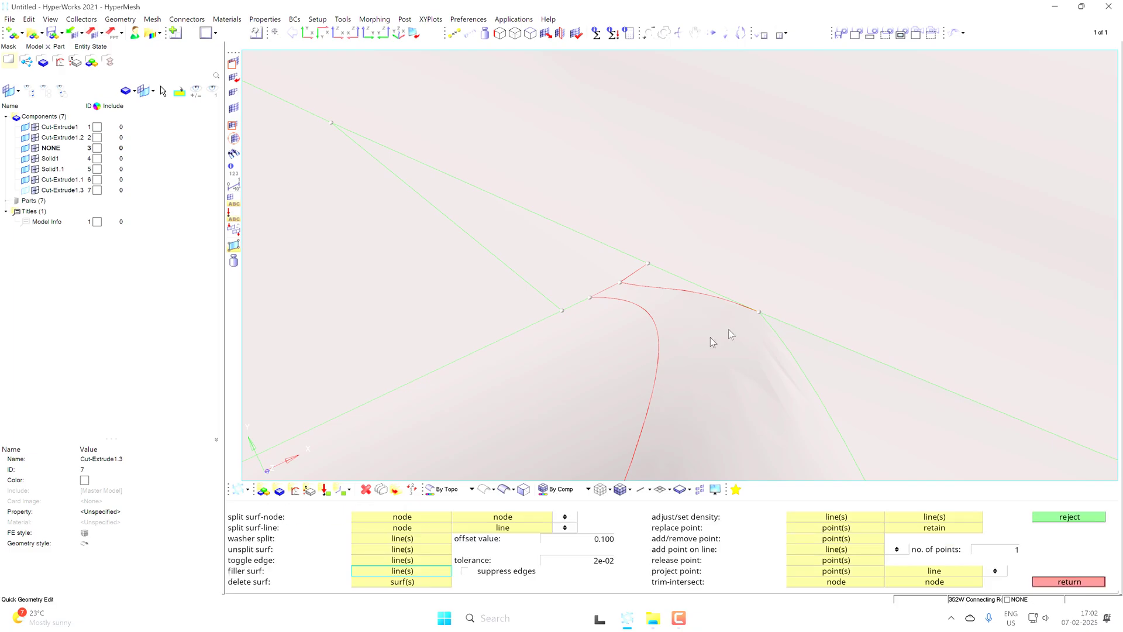
click(421, 517)
ctrl+right_drag(724, 332, 765, 238)
scroll(750, 292, down, 2)
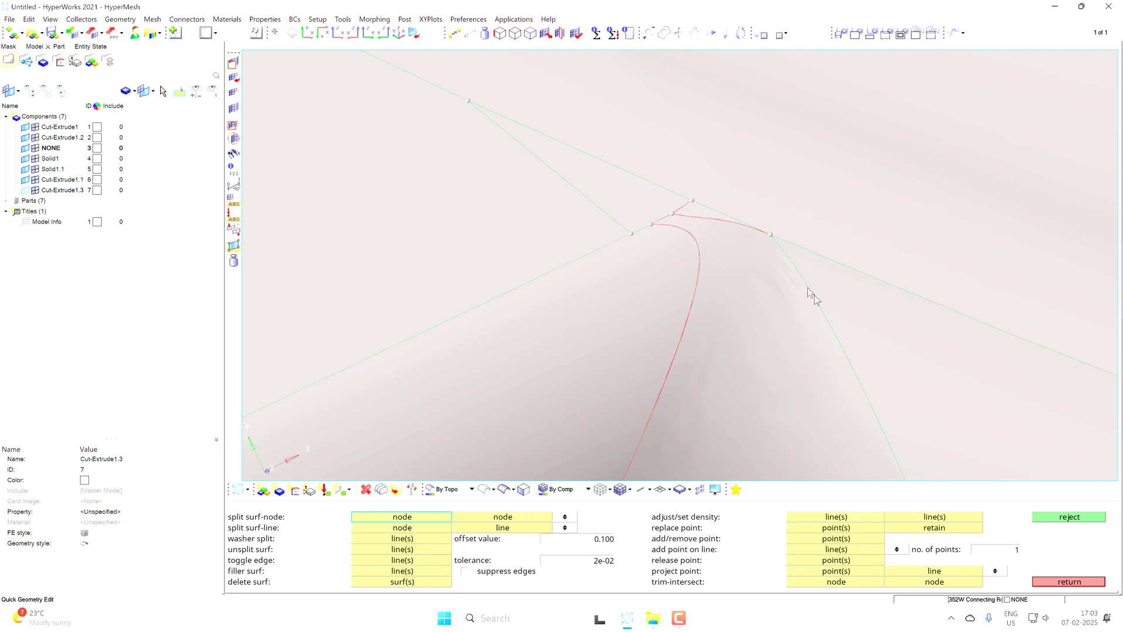
ctrl+right_drag(851, 289, 835, 266)
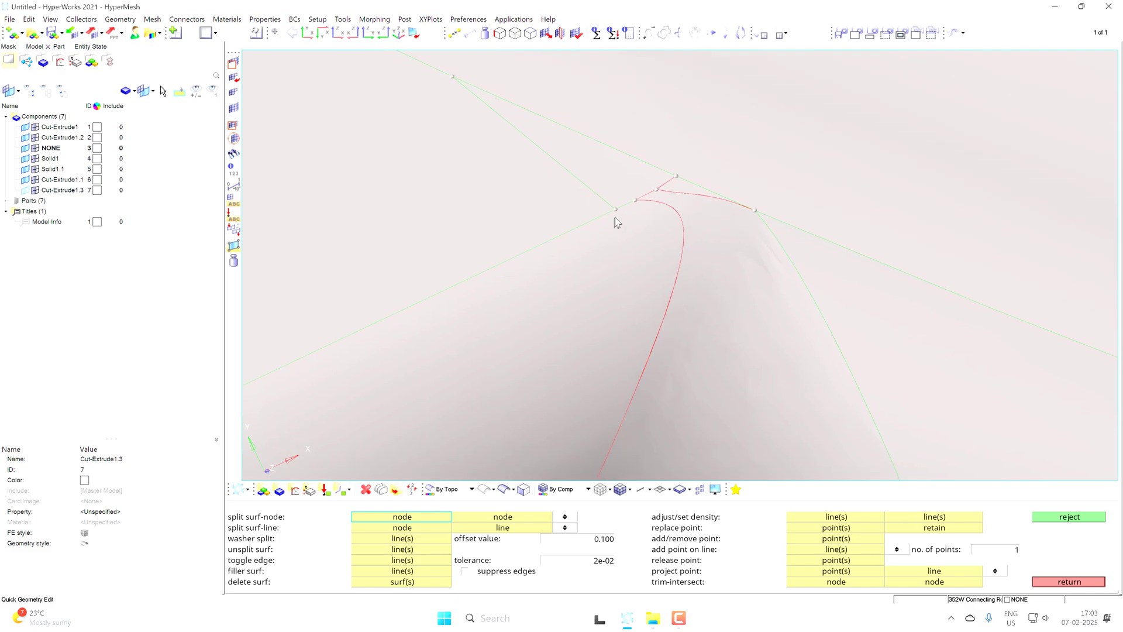
ctrl+drag(621, 217, 682, 199)
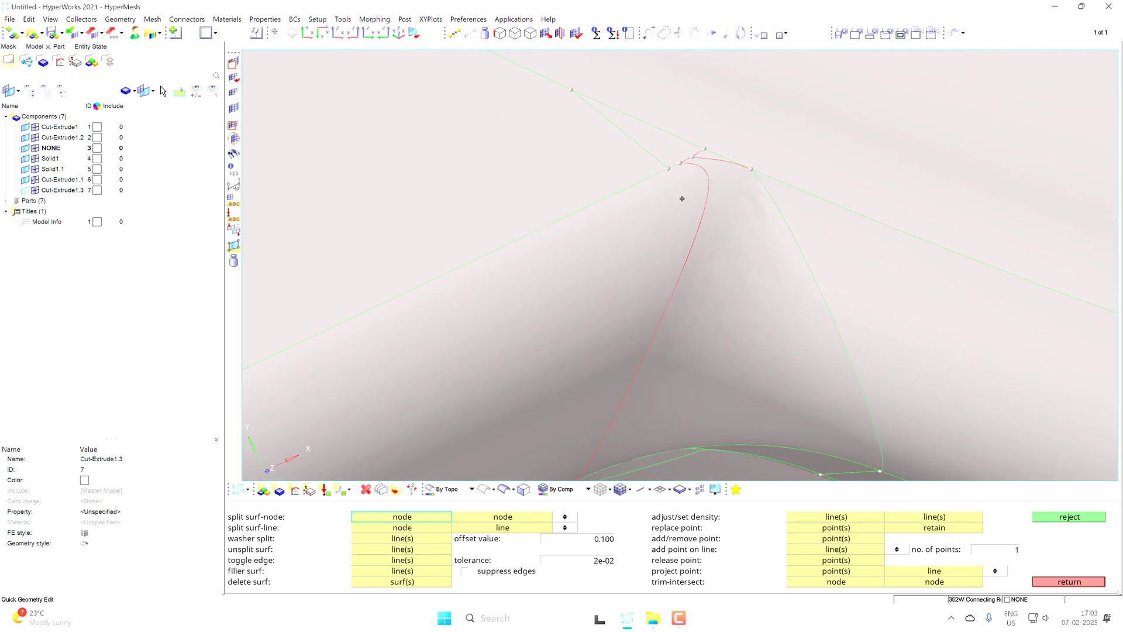
click(409, 570)
click(413, 562)
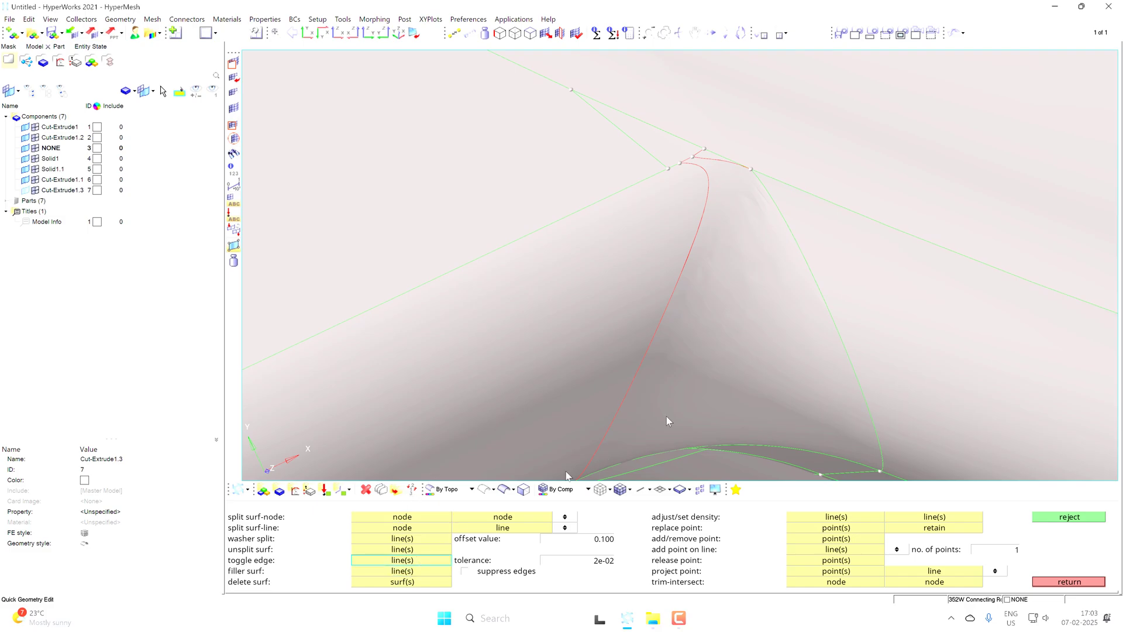
click(667, 308)
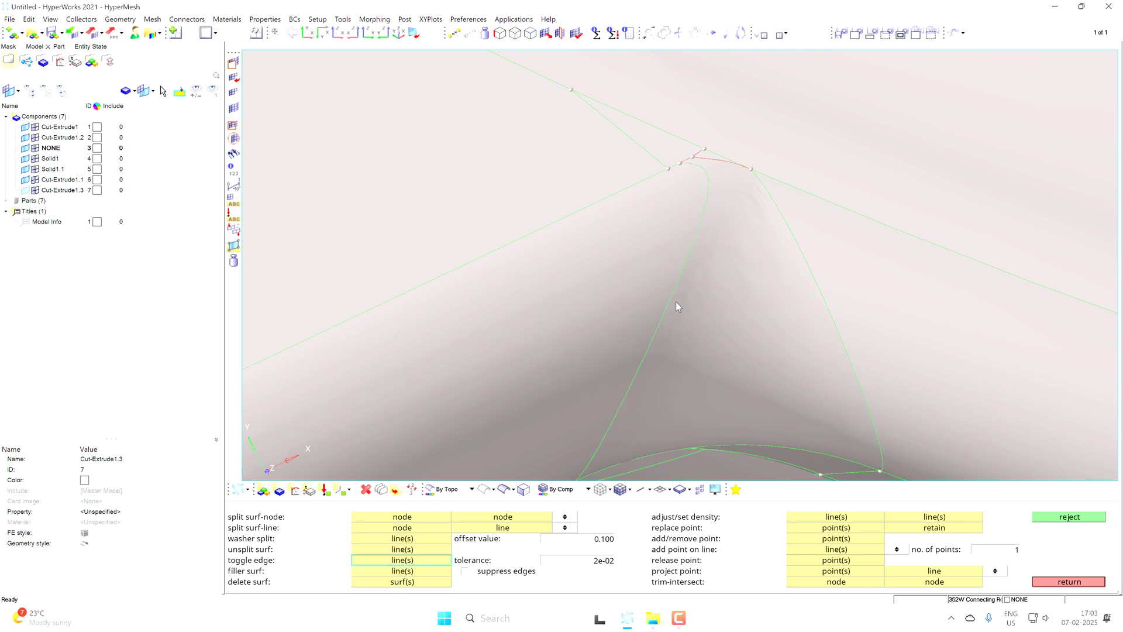
click(685, 262)
- Stitch the short free edges along the triangular patch's base and the adjoining curved free edge with Toggle Edge
scroll(729, 180, up, 3)
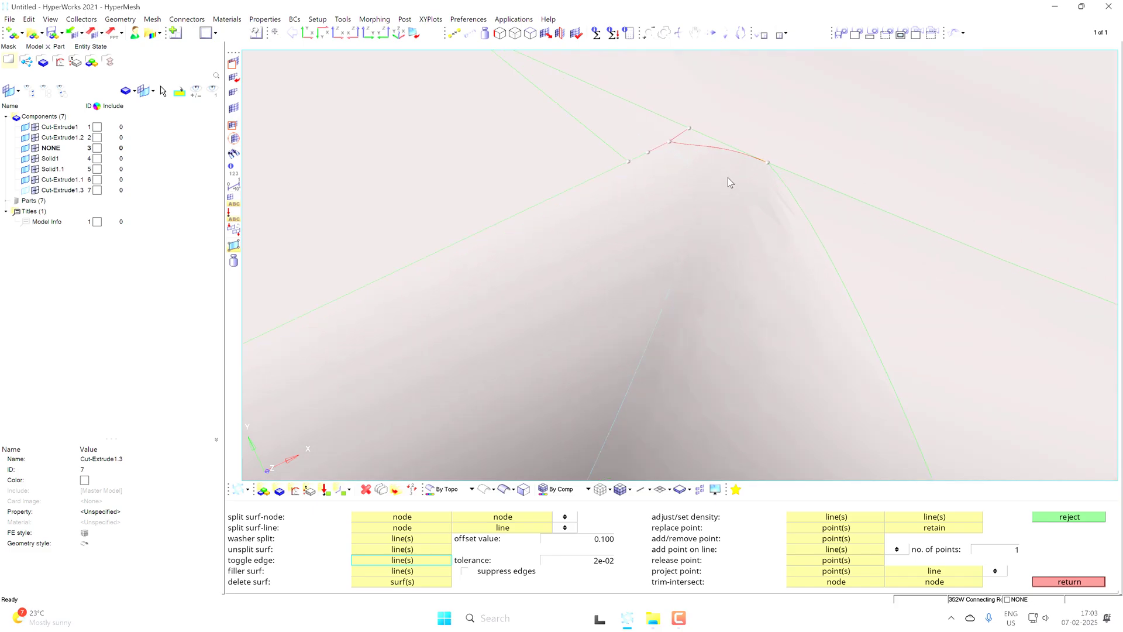
scroll(677, 220, up, 2)
click(660, 190)
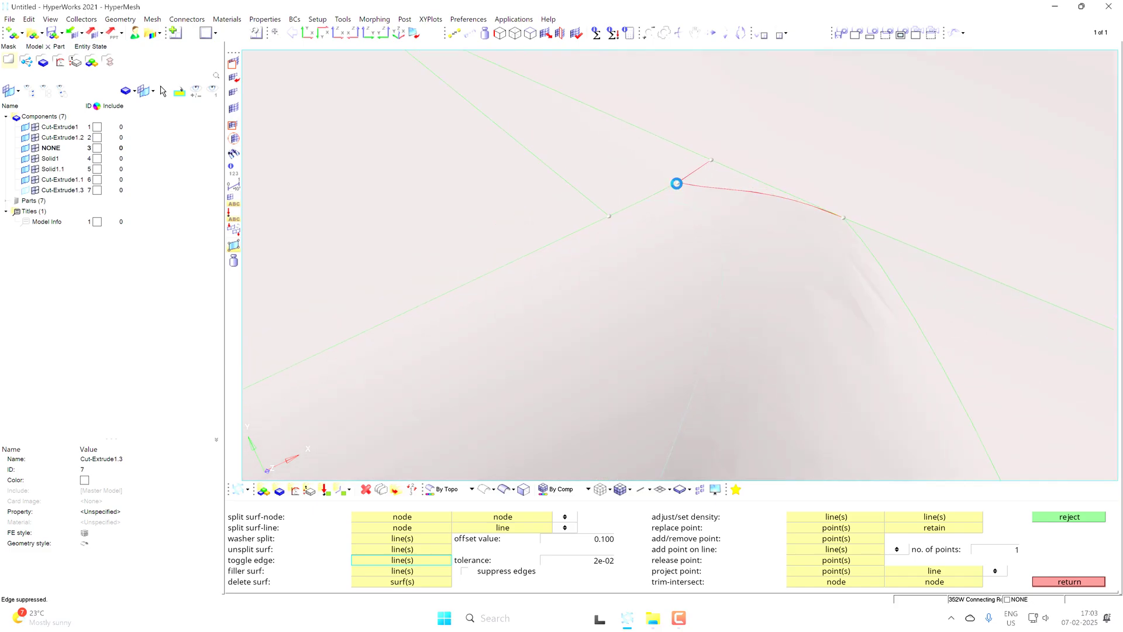
click(687, 176)
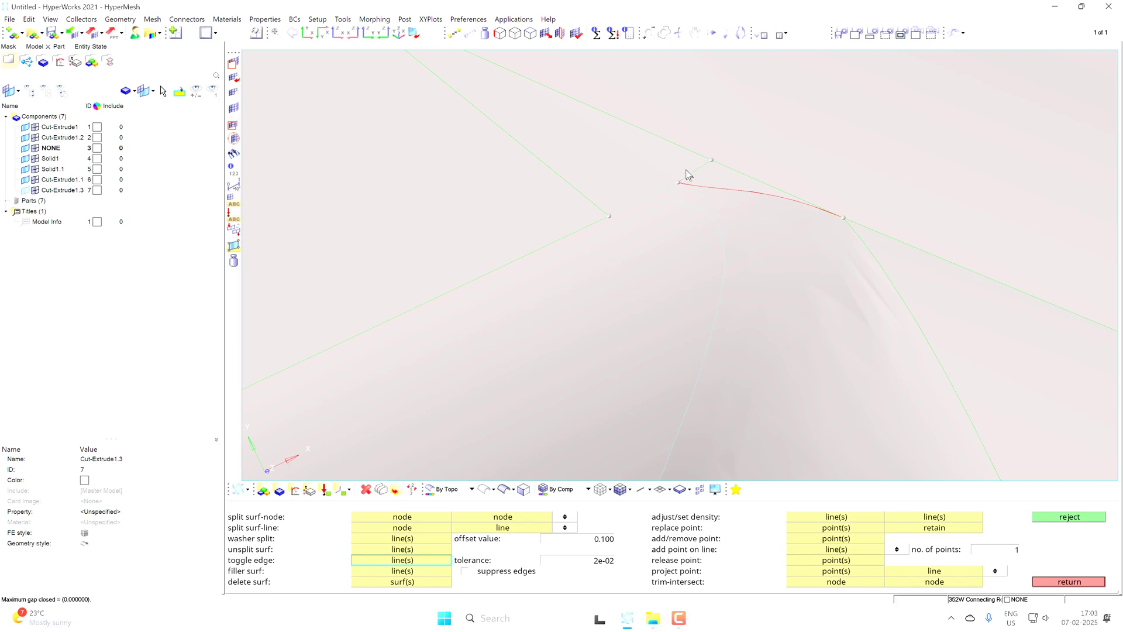
click(661, 191)
click(718, 190)
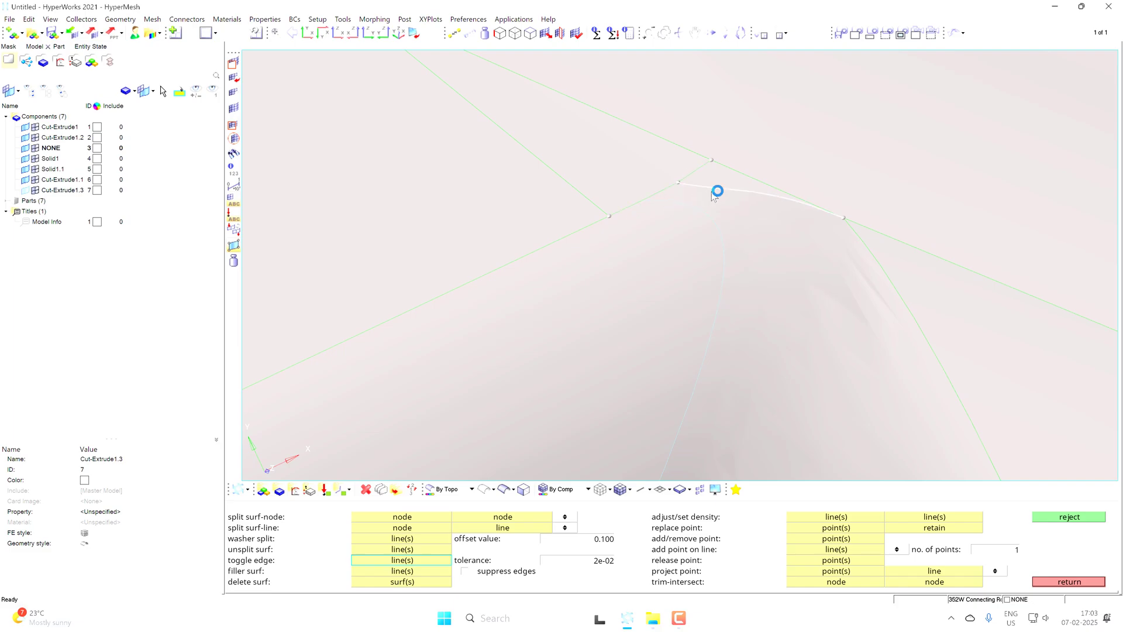
- Suppress the slanted shared edge between the triangular filler patch and the neighbouring flat face with Toggle Edge
scroll(731, 221, down, 2)
ctrl+drag(724, 246, 775, 322)
ctrl+right_drag(775, 322, 799, 339)
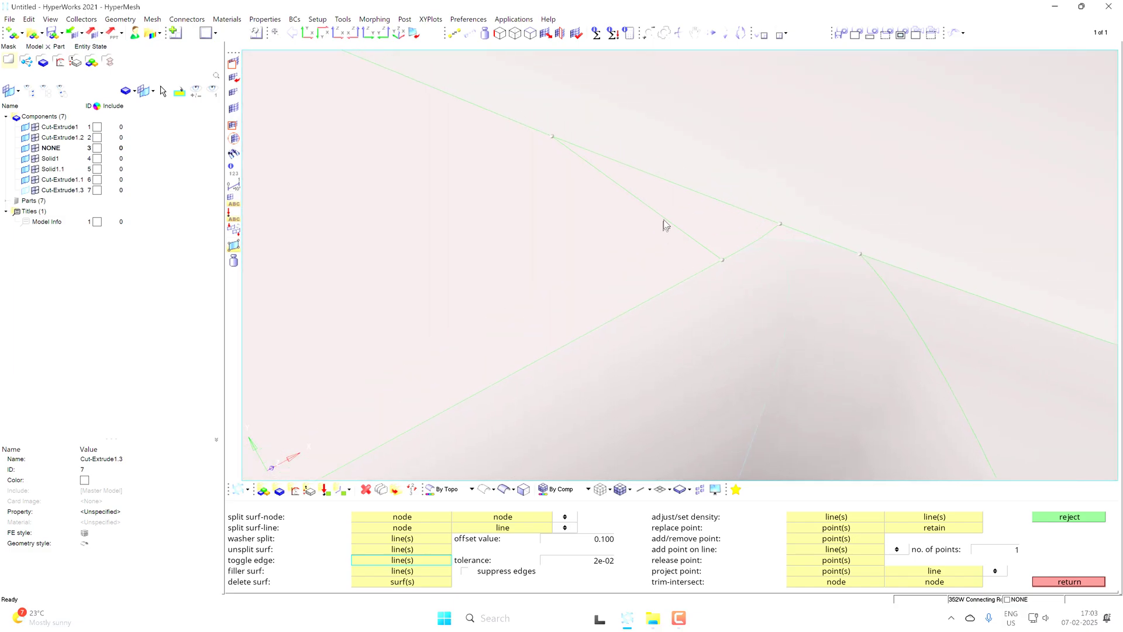
click(662, 220)
click(662, 220)
mouse_move(659, 228)
ctrl+mouse_down()
mouse_move(709, 275)
mouse_move(694, 278)
mouse_move(707, 296)
mouse_move(704, 261)
mouse_move(689, 288)
mouse_move(659, 278)
mouse_move(738, 272)
mouse_move(767, 215)
mouse_move(753, 234)
ctrl+mouse_up()
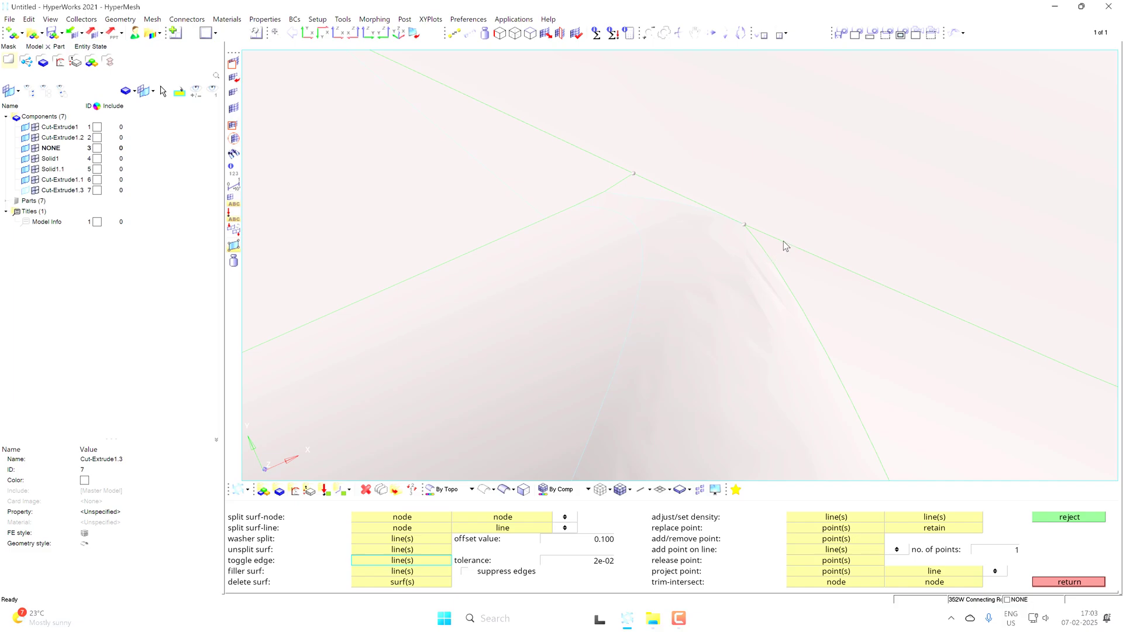
- Split the right-hand fillet with Split Surf-Line from the lower corner vertex to the fillet's upper boundary line
ctrl+scroll(775, 248, down, 3)
ctrl+right_drag(790, 295, 790, 220)
ctrl+scroll(788, 218, down, 2)
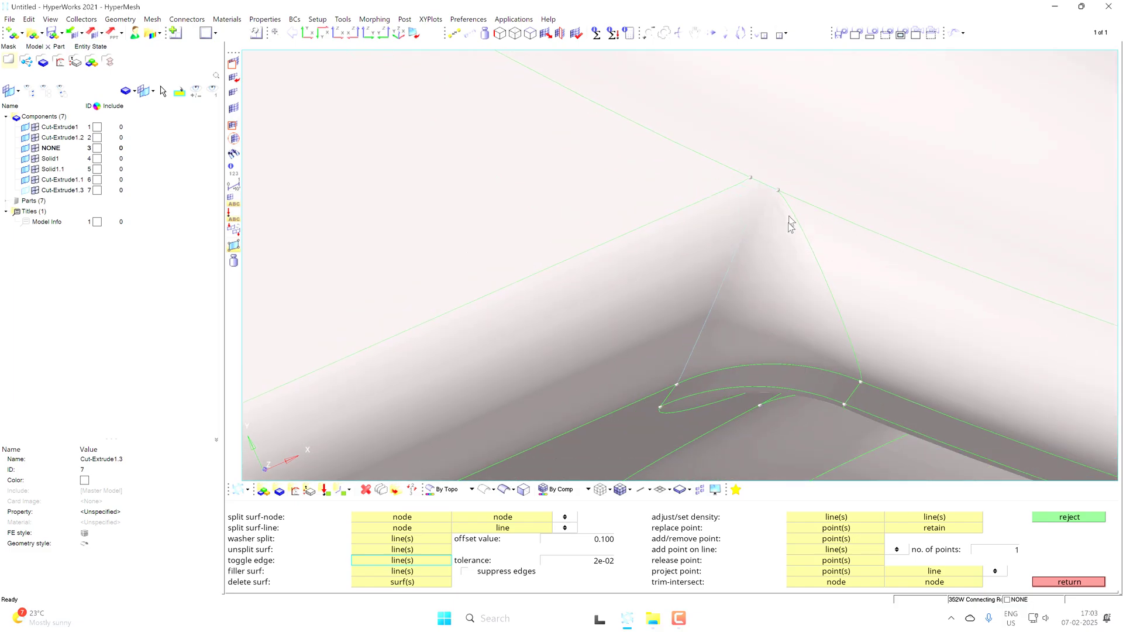
mouse_move(782, 286)
ctrl+mouse_down()
mouse_move(760, 272)
mouse_move(814, 239)
ctrl+mouse_up()
ctrl+drag(871, 292, 819, 288)
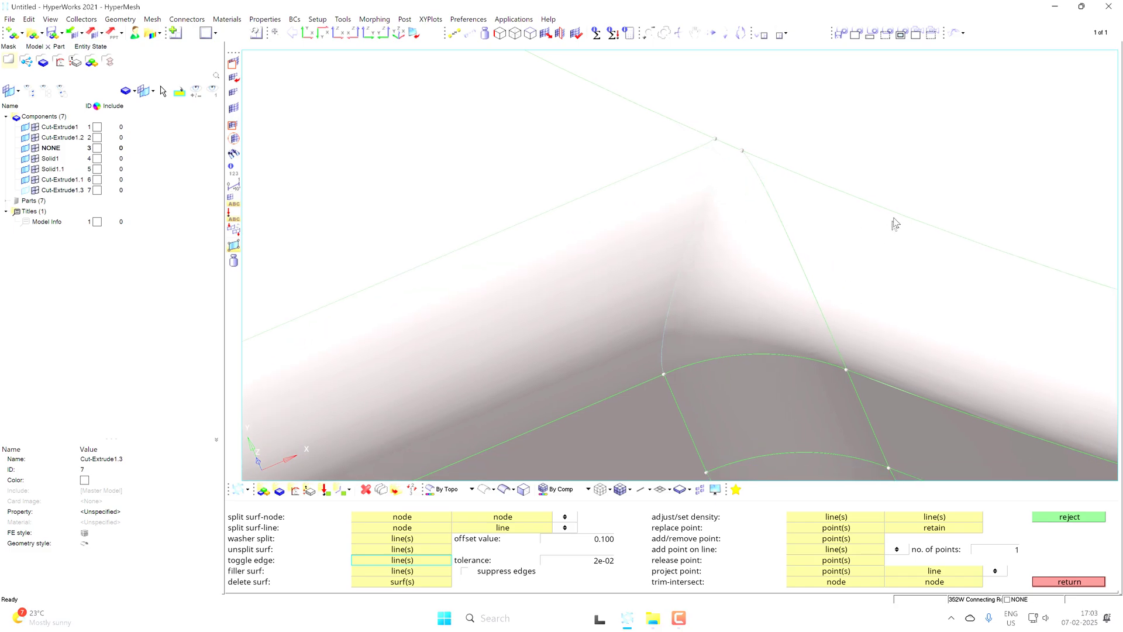
click(420, 517)
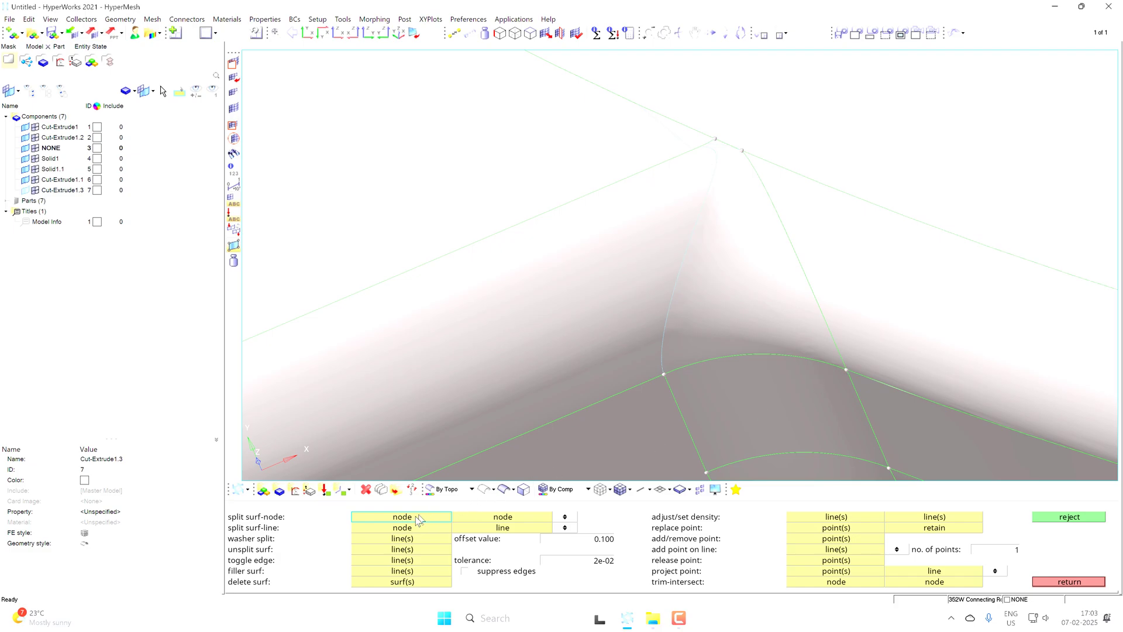
click(397, 528)
click(846, 369)
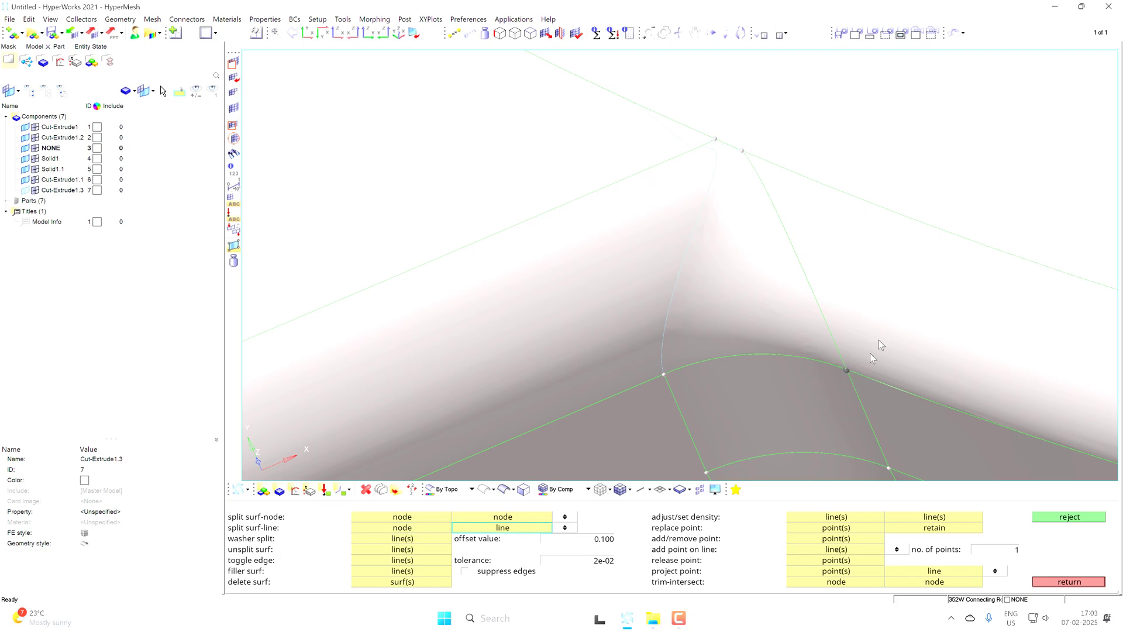
click(914, 216)
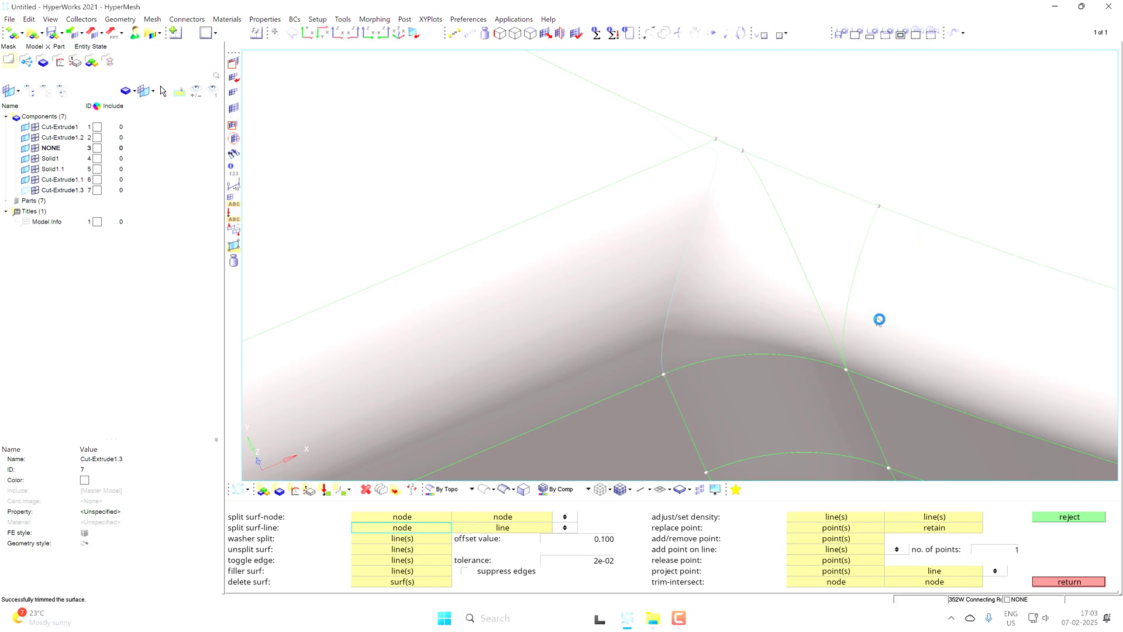
- Split the left-hand fillet from its lower corner vertex to the upper boundary line with Split Surf-Line
ctrl+drag(880, 319, 907, 311)
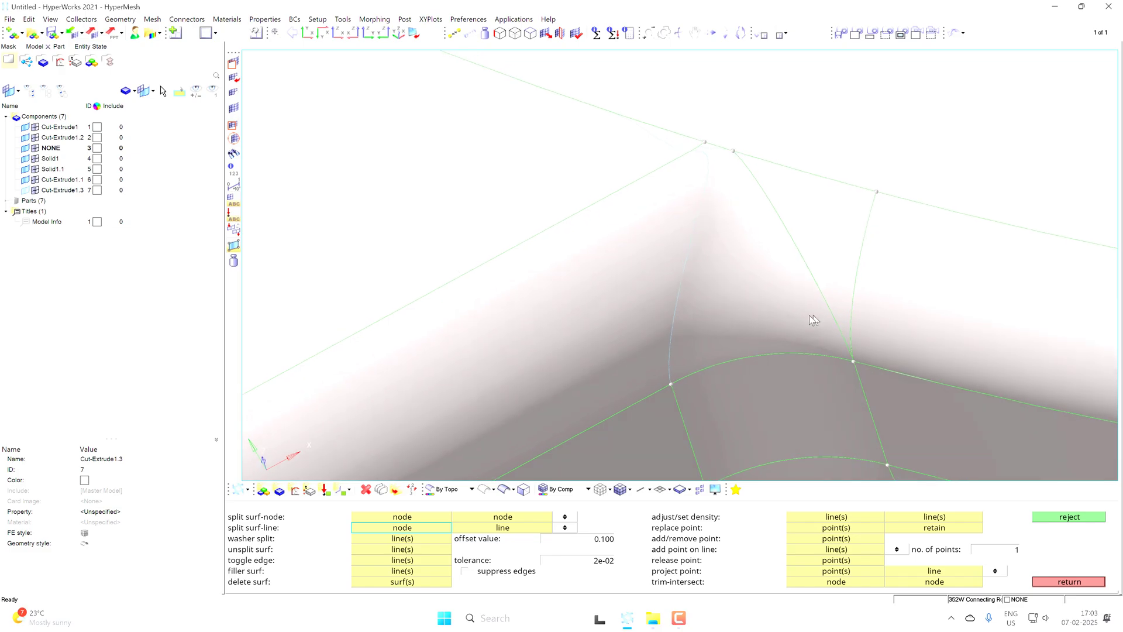
click(671, 385)
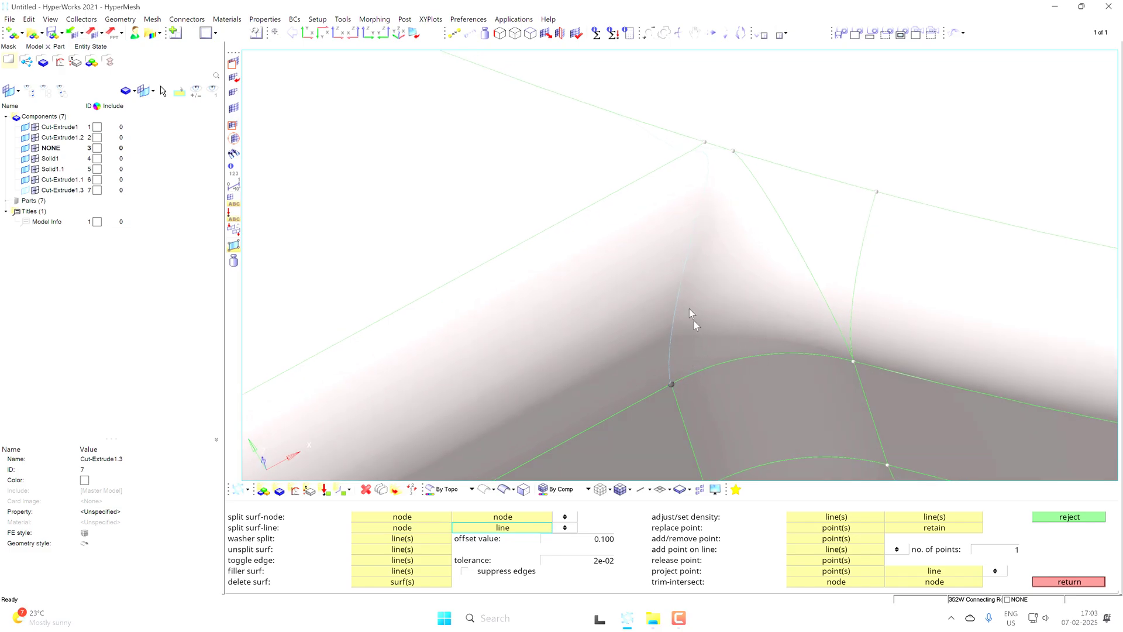
click(571, 217)
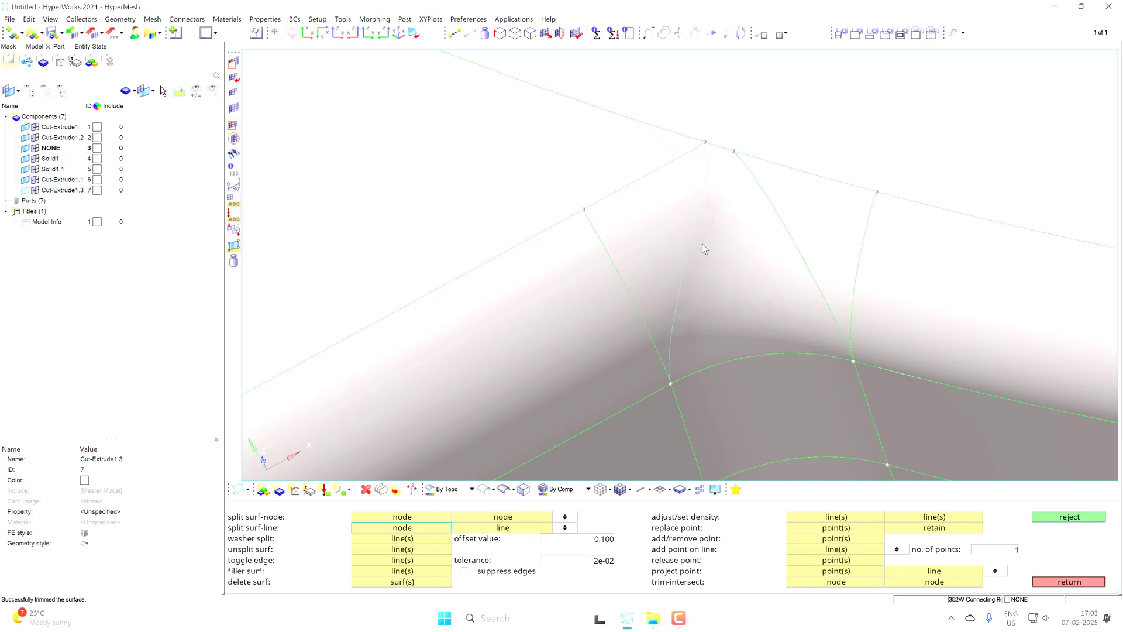
- Suppress the slanted curved edge between the corner blend and the new split on the right-hand fillet with Toggle Edge
mouse_move(702, 249)
ctrl+mouse_down()
mouse_move(696, 298)
mouse_move(747, 296)
mouse_move(708, 277)
mouse_move(716, 270)
ctrl+mouse_up()
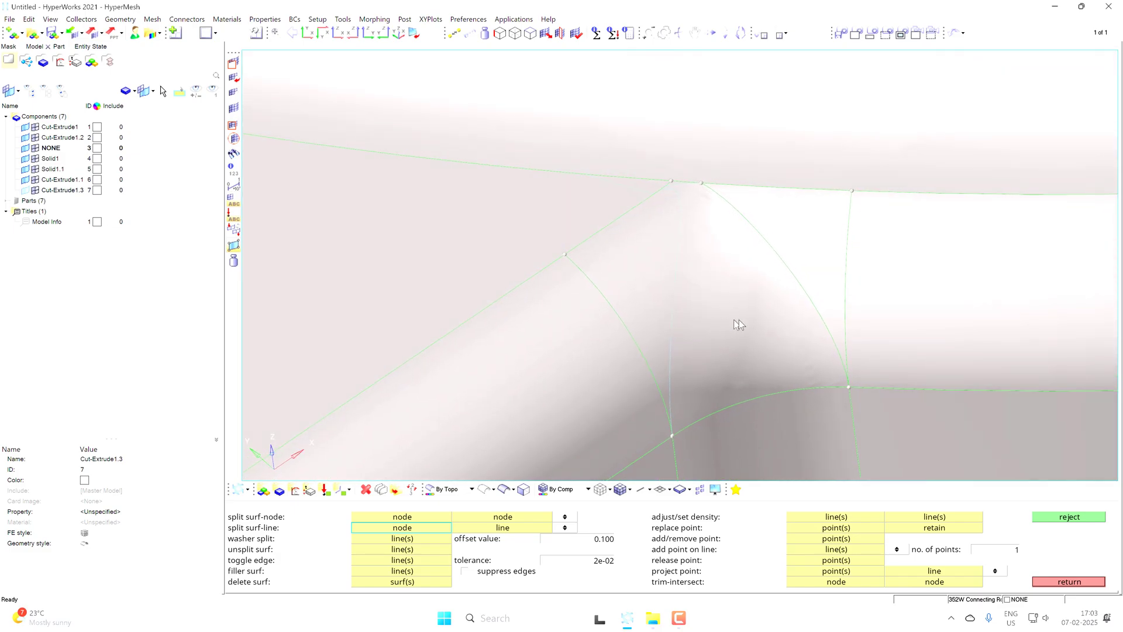
ctrl+drag(740, 328, 767, 315)
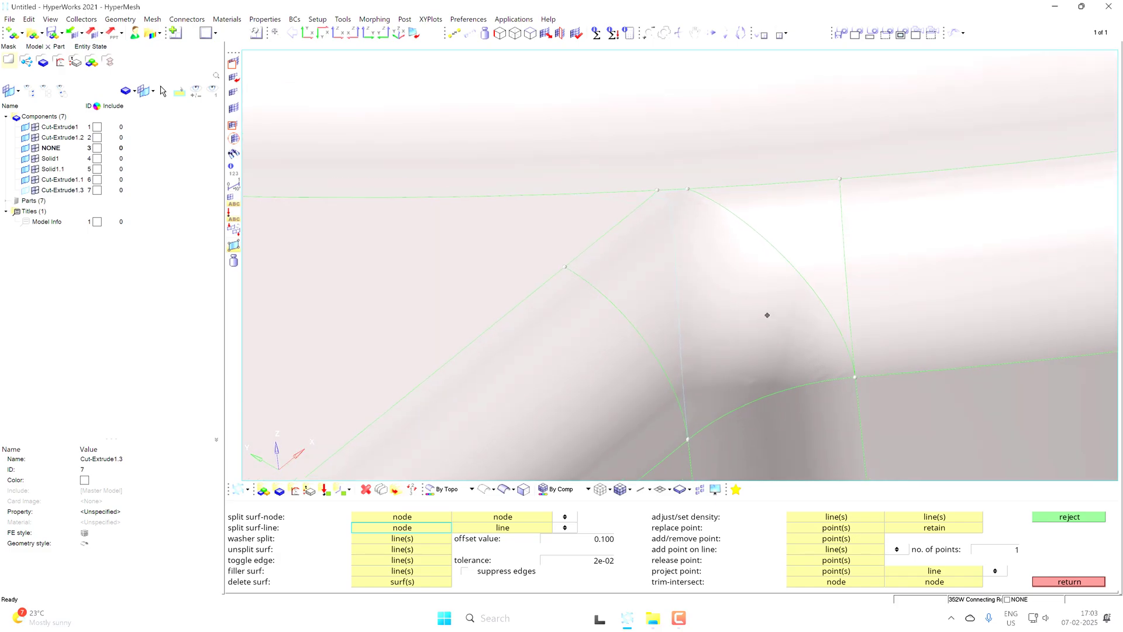
click(403, 559)
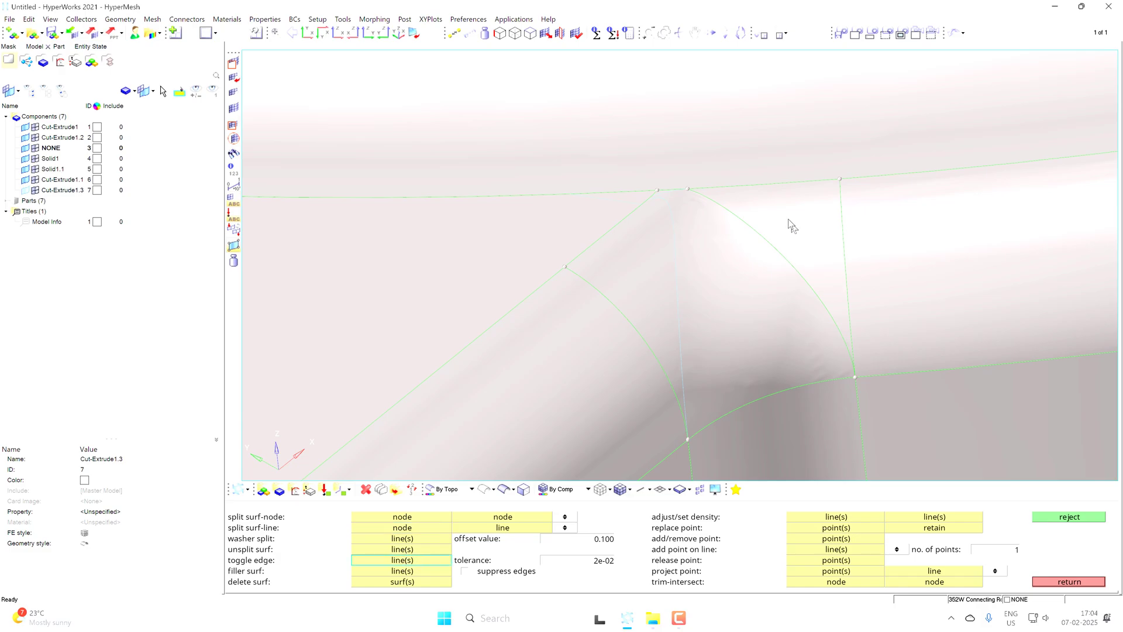
click(759, 234)
mouse_move(762, 258)
ctrl+mouse_down()
mouse_move(714, 256)
mouse_move(742, 234)
mouse_move(734, 276)
mouse_move(696, 278)
mouse_move(739, 271)
mouse_move(732, 265)
mouse_move(727, 296)
mouse_move(710, 283)
mouse_move(760, 272)
mouse_move(735, 281)
mouse_move(742, 291)
mouse_move(679, 291)
mouse_move(698, 299)
mouse_move(680, 269)
ctrl+mouse_up()
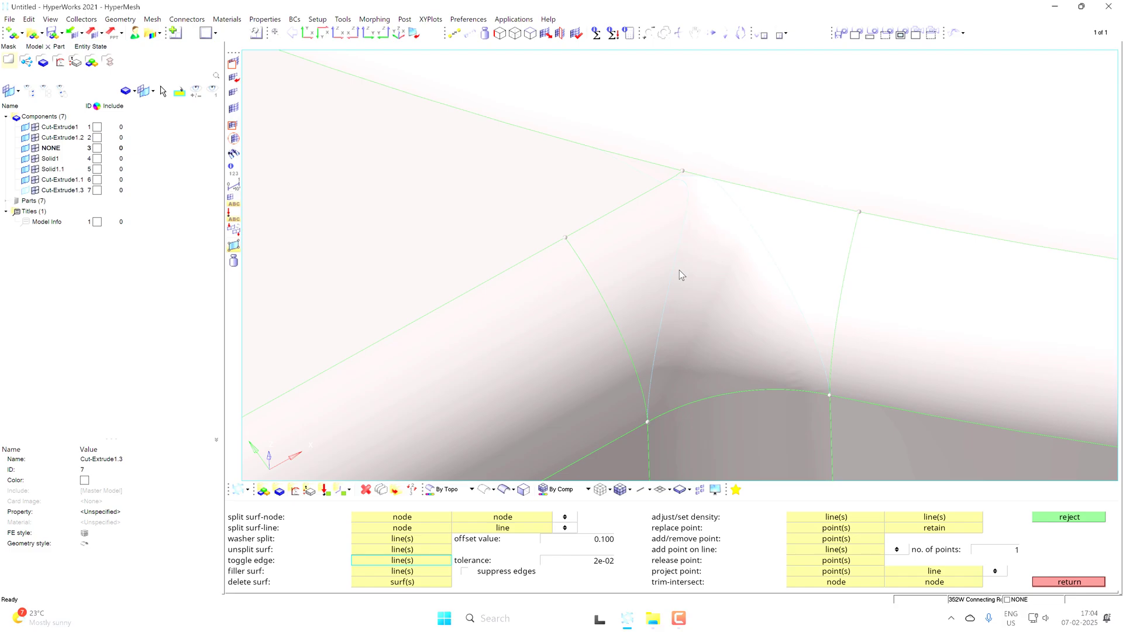
- Mesh the large surface above the corner fillet with quads at an element size of 0.100 and accept the mesh
ctrl+right_drag(679, 269, 700, 292)
key(F12)
key(F12)
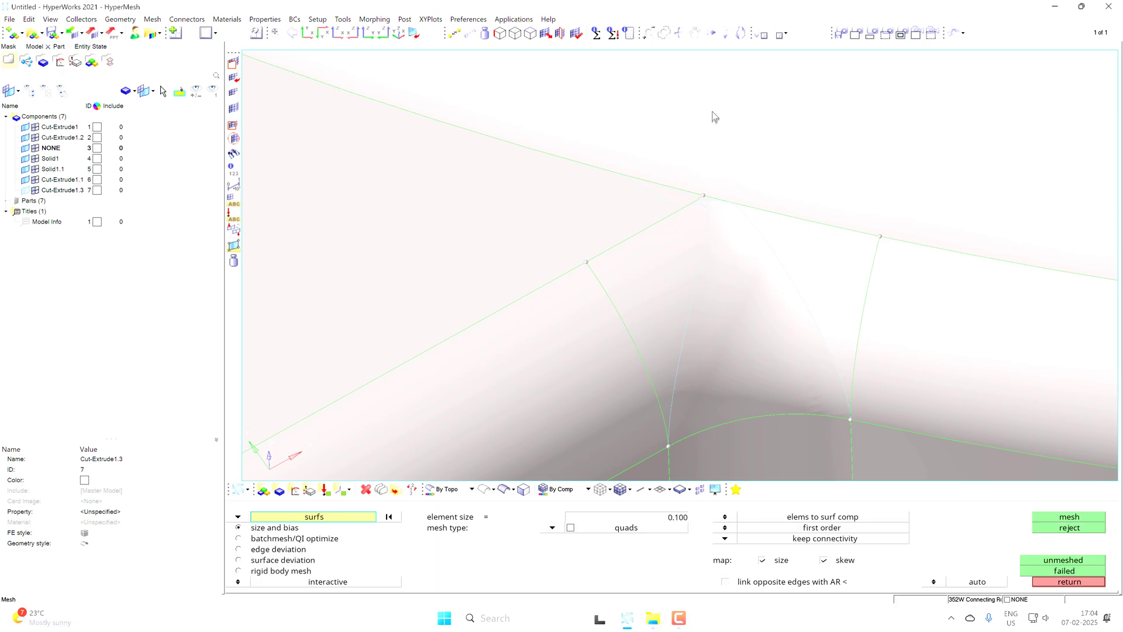
click(712, 115)
middle_click(725, 122)
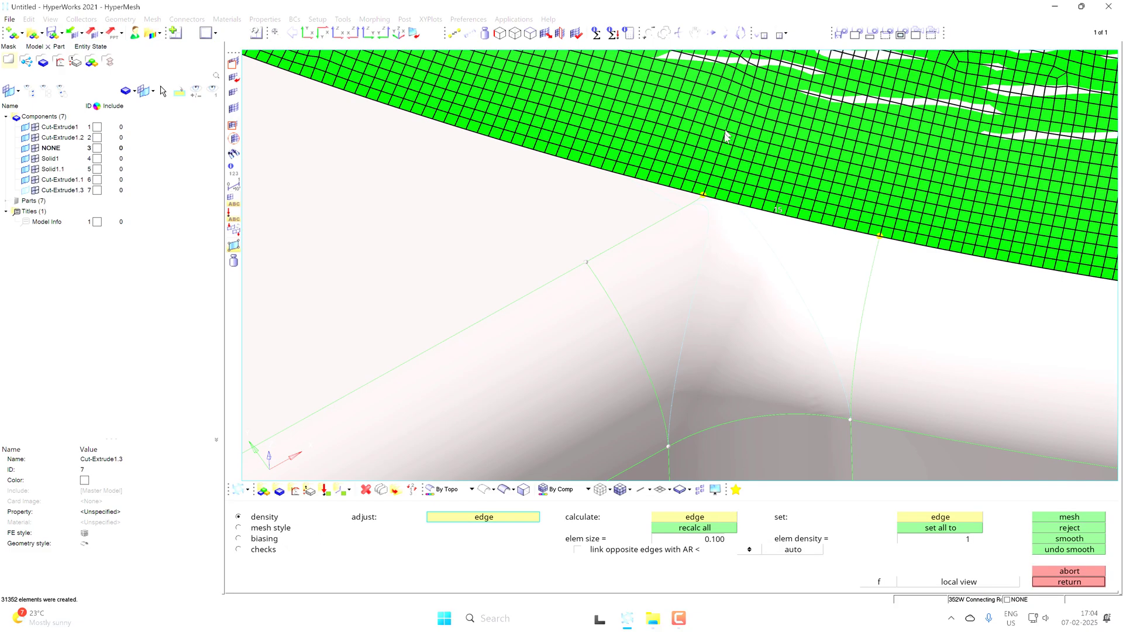
ctrl+scroll(727, 143, down, 1)
middle_click(726, 161)
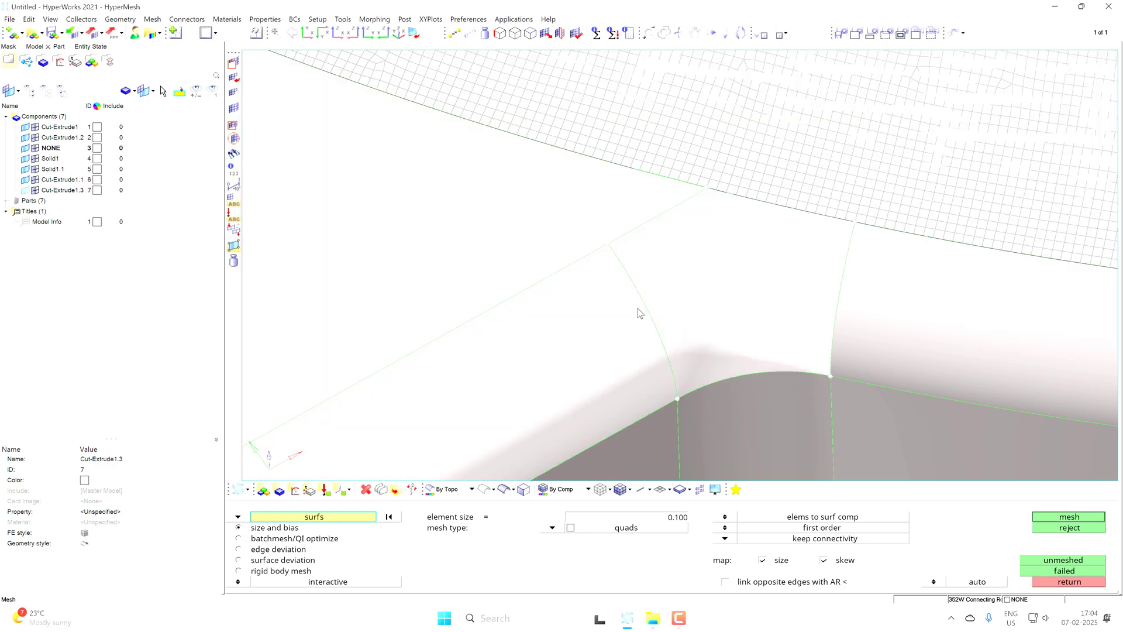
- Split the surface with Split Surf-Node between the two closely spaced points at the lower end of the left-hand fillet split
ctrl+scroll(641, 300, up, 2)
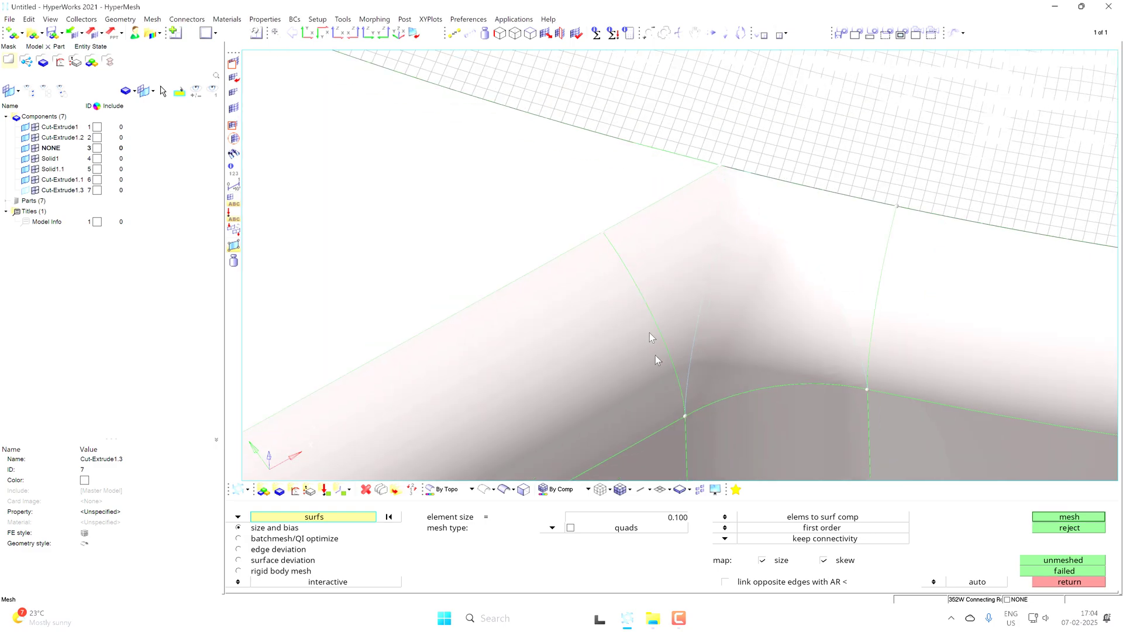
scroll(683, 420, up, 5)
scroll(699, 407, up, 5)
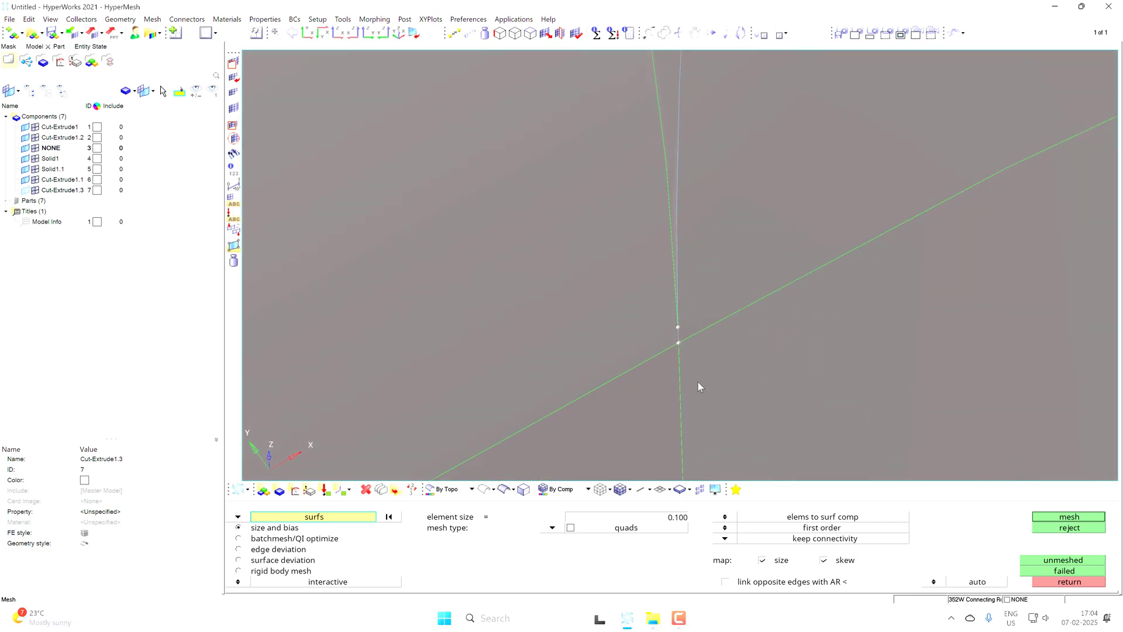
click(591, 262)
right_click(598, 278)
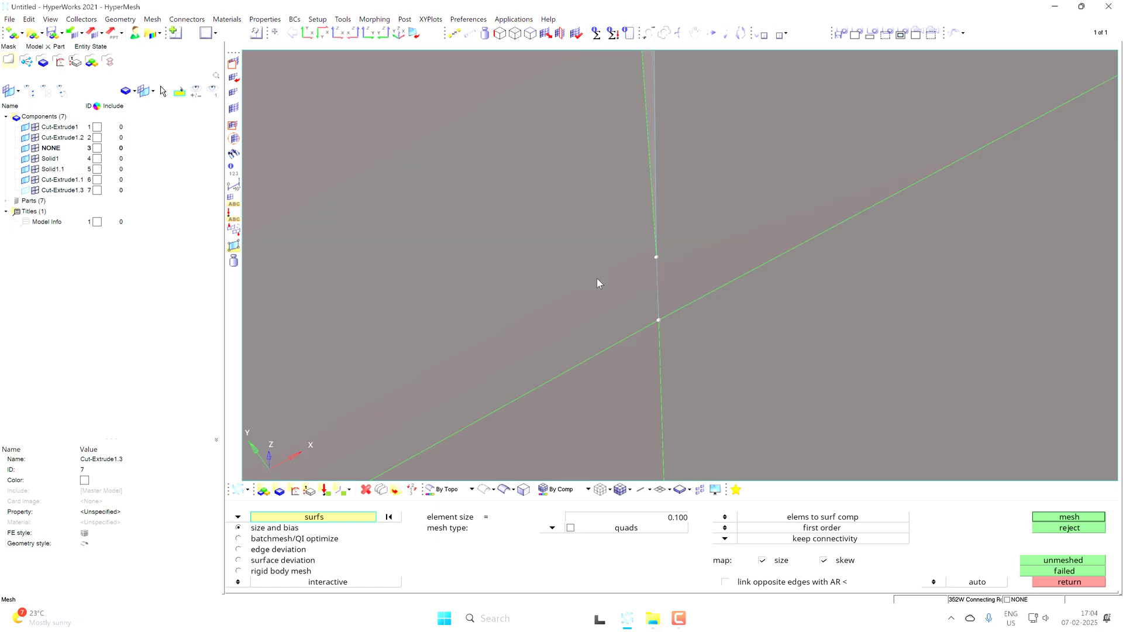
key(F11)
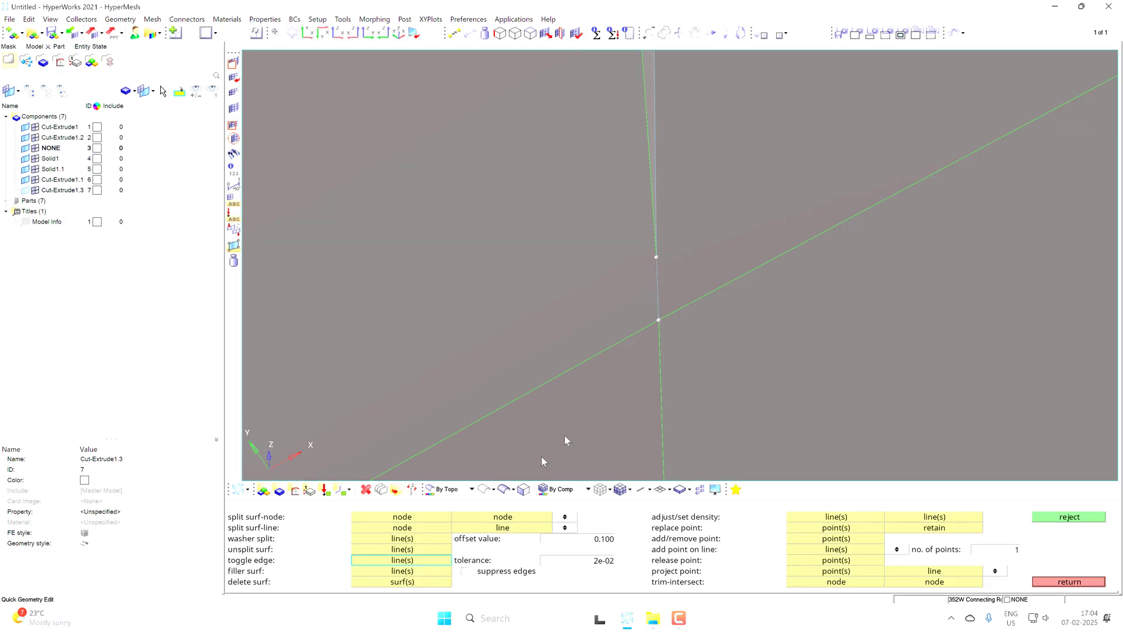
click(430, 516)
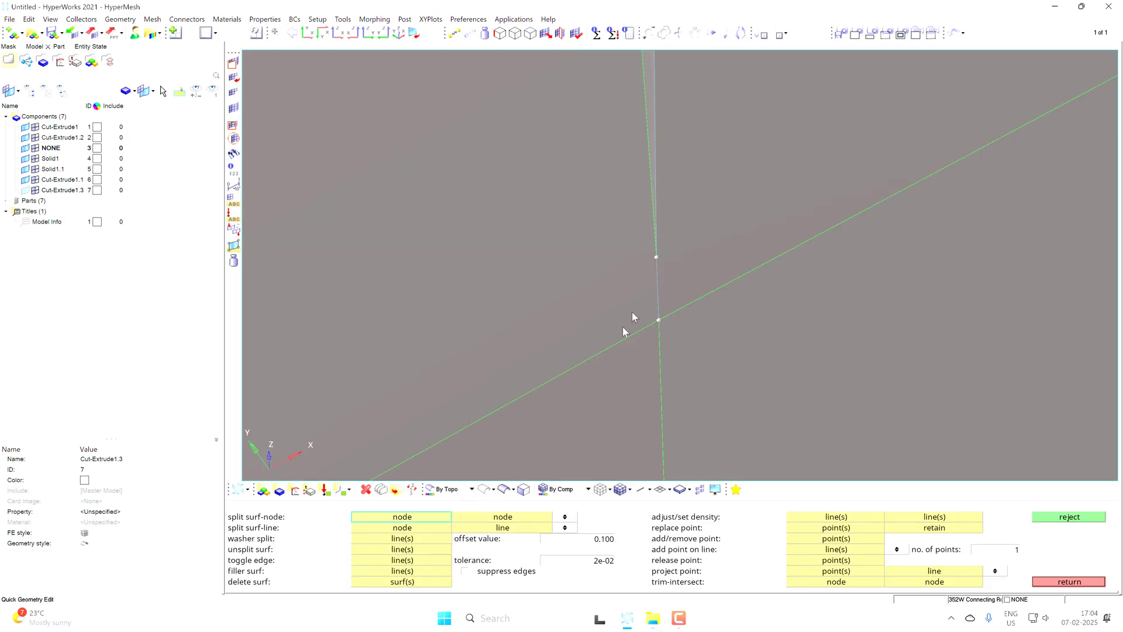
click(656, 259)
click(659, 320)
scroll(657, 353, down, 5)
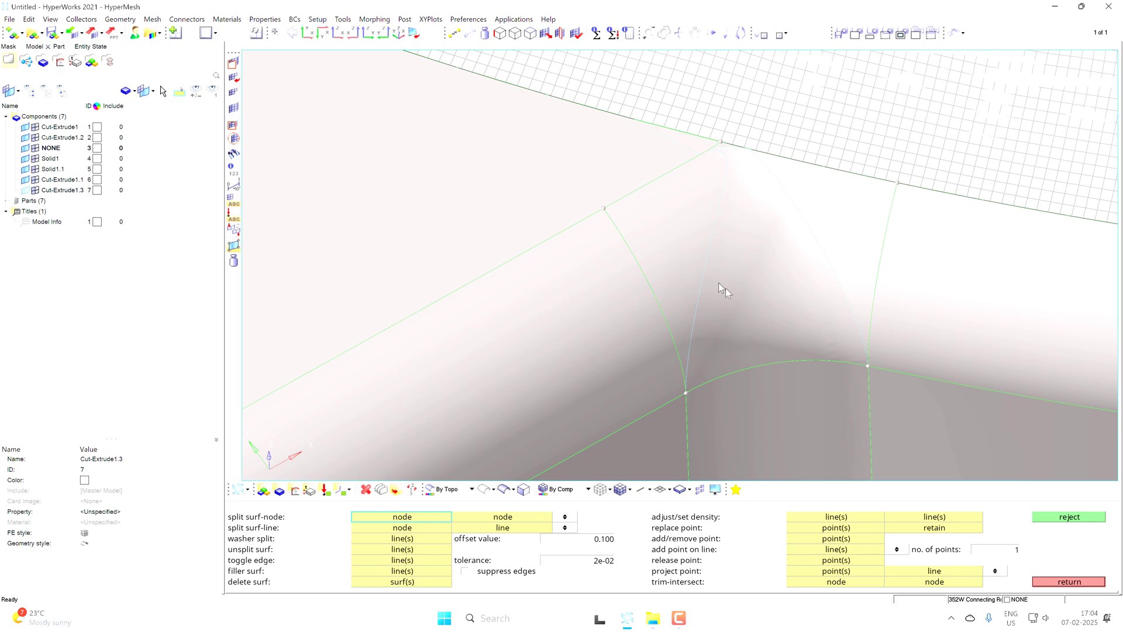
- Mesh the left-hand fillet and the adjoining flat face with quads at an element size of 0.100 and accept the mesh
key(F12)
click(610, 323)
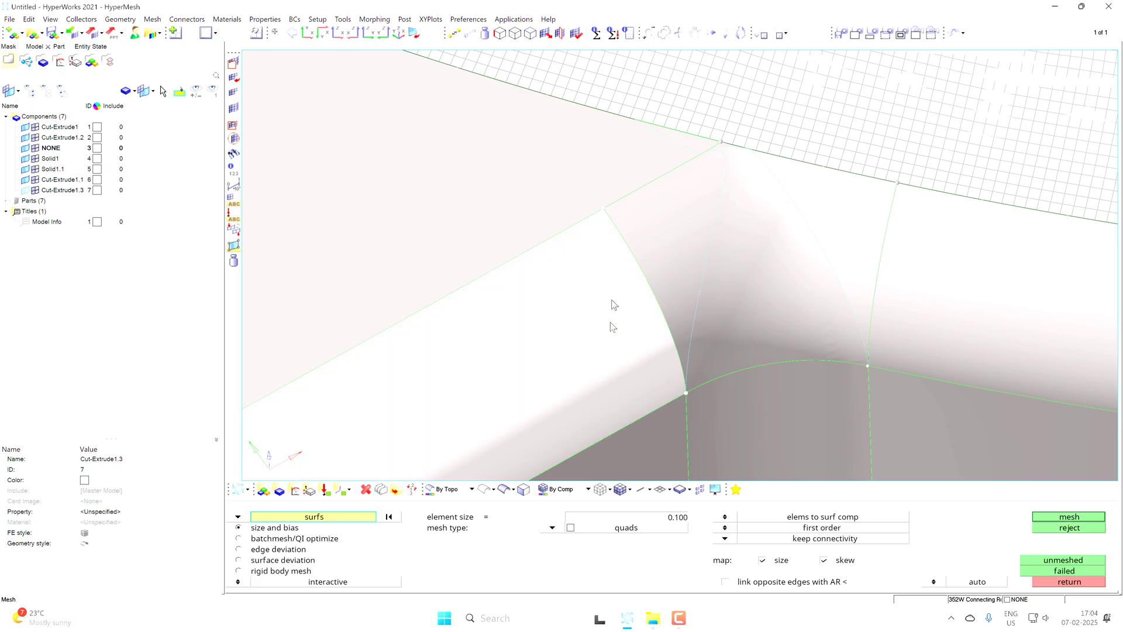
middle_click(733, 237)
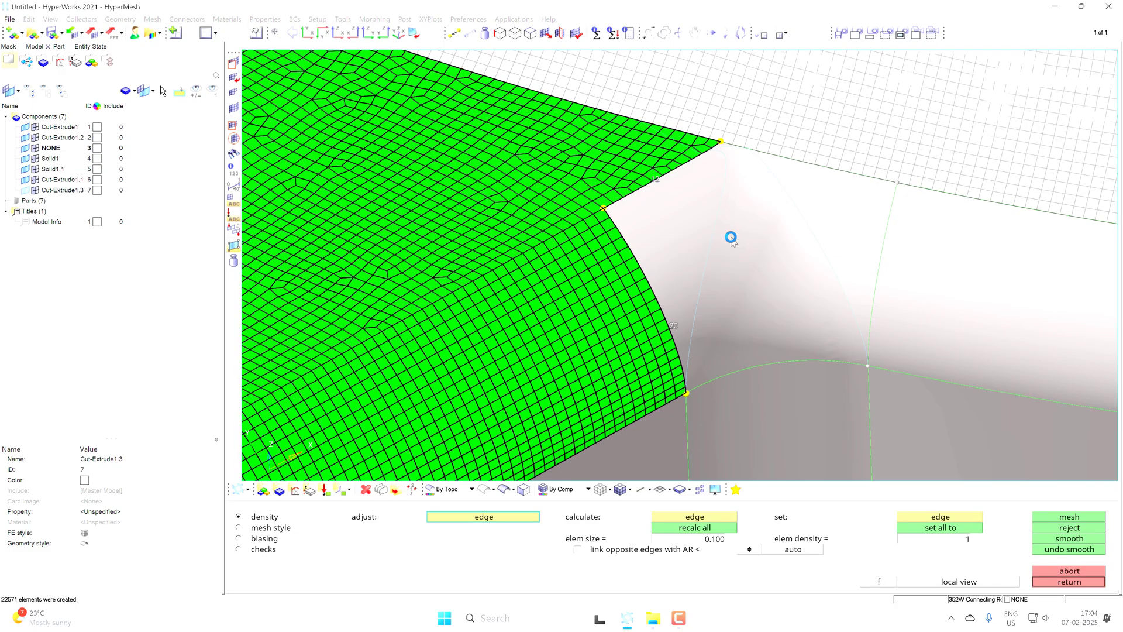
middle_click(731, 238)
- Mesh the corner blend surface between the two fillets with quads at an element size of 0.100 and accept it
click(731, 237)
middle_click(731, 238)
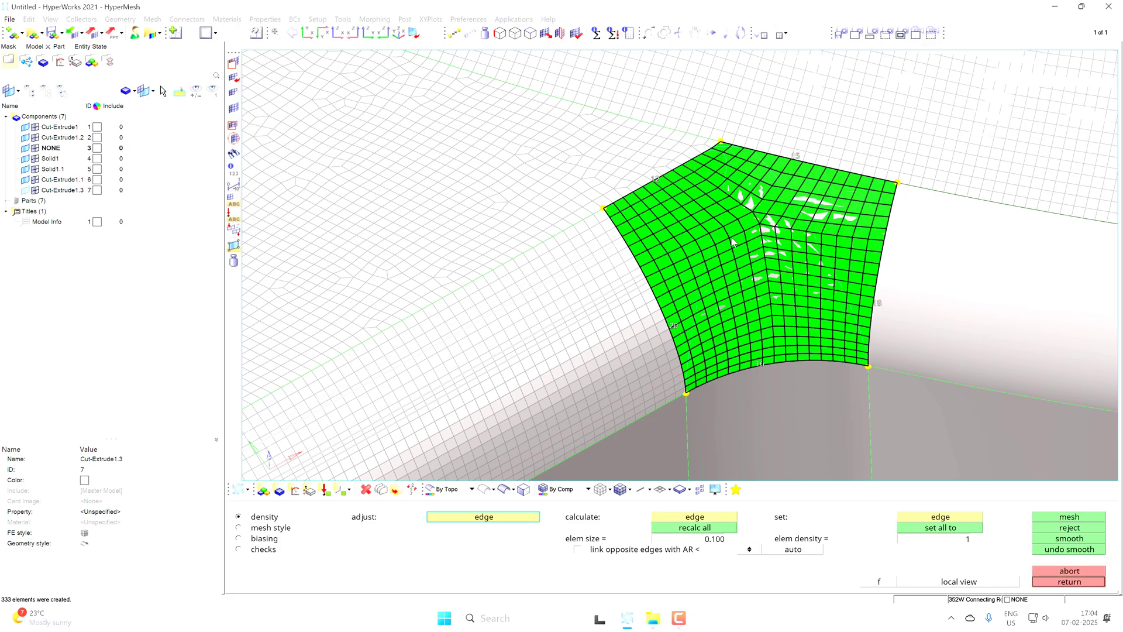
scroll(748, 223, up, 2)
middle_click(761, 238)
- Mesh the right-hand fillet beside the corner blend with quads at an element size of 0.100 and accept the mesh
ctrl+right_drag(760, 239, 742, 255)
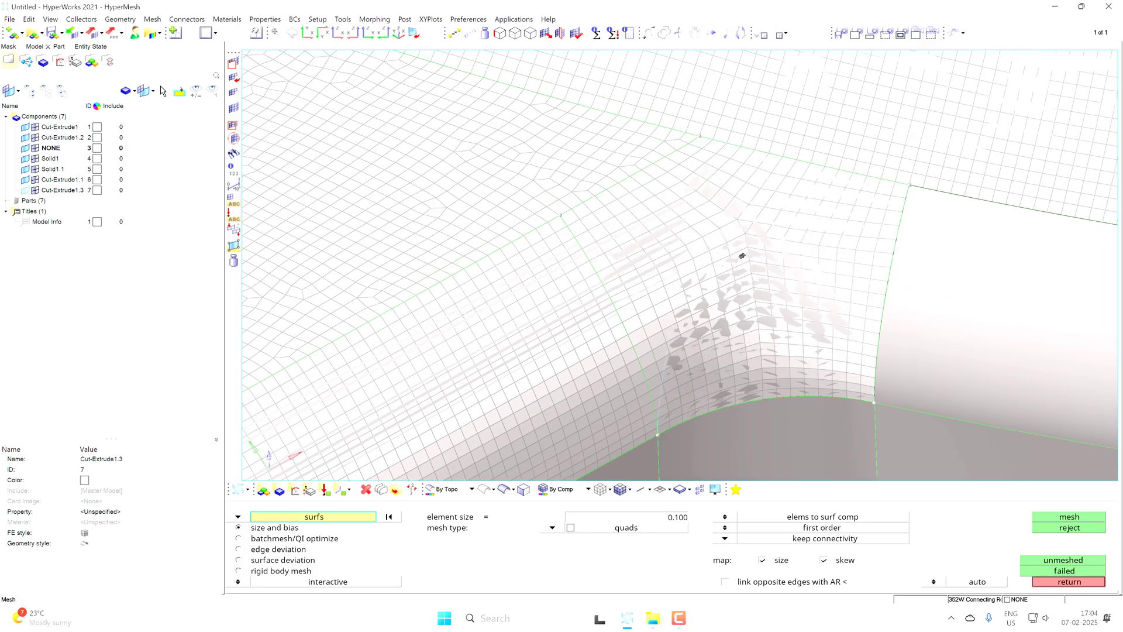
ctrl+drag(723, 312, 746, 321)
click(958, 276)
middle_click(952, 276)
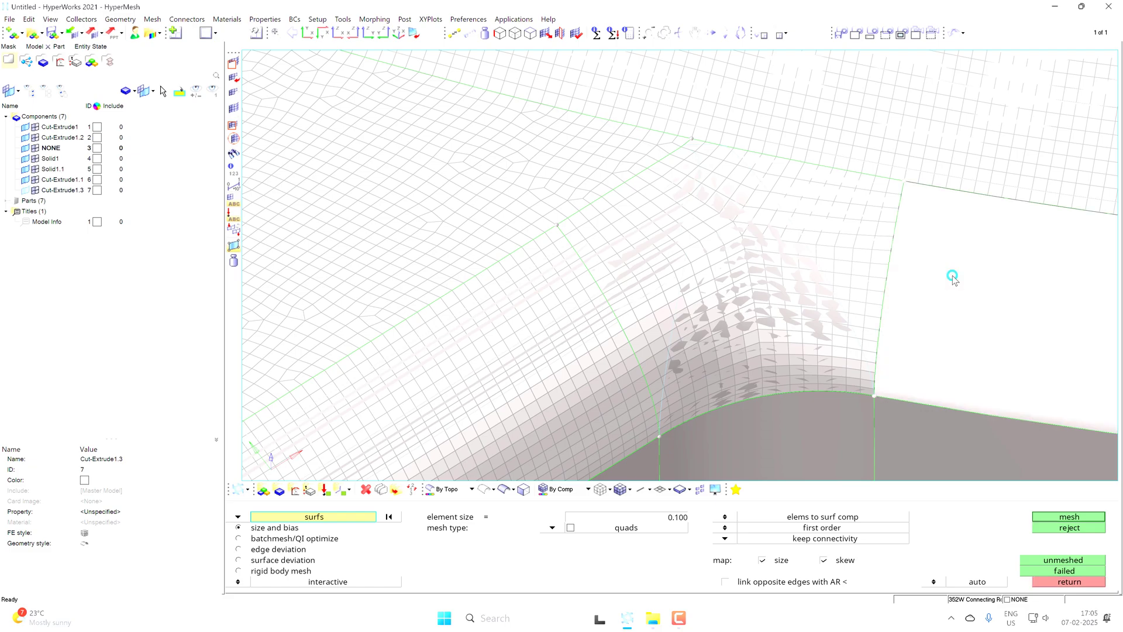
scroll(951, 277, down, 1)
middle_click(895, 297)
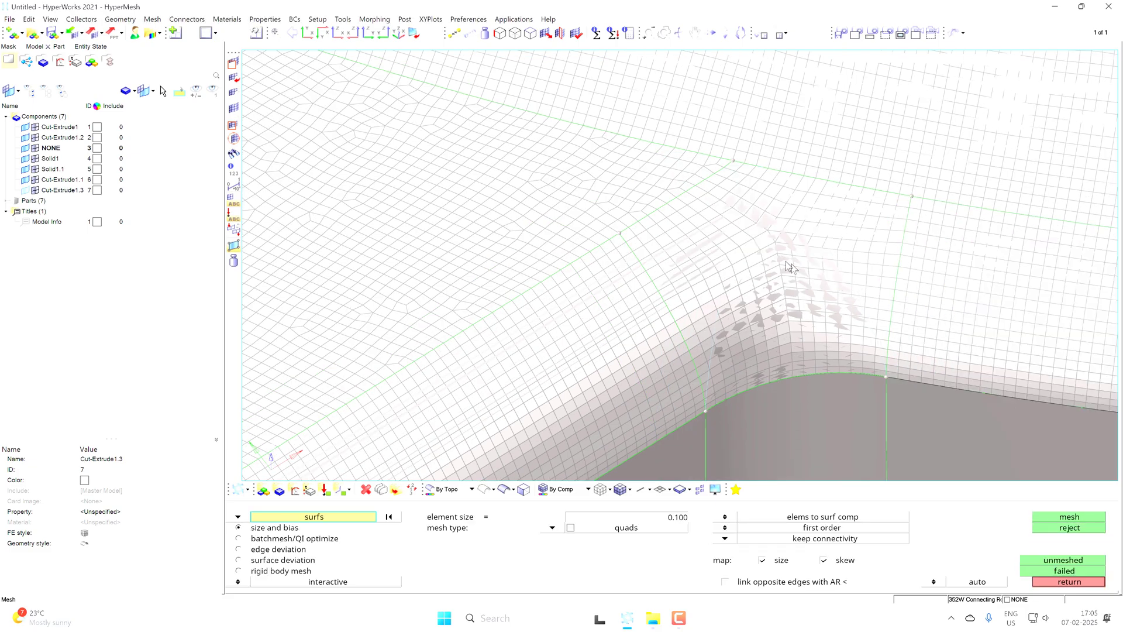
- Display the geometry as wireframe and examine the mesh flow across the corner blend and the adjoining surfaces
scroll(786, 263, up, 4)
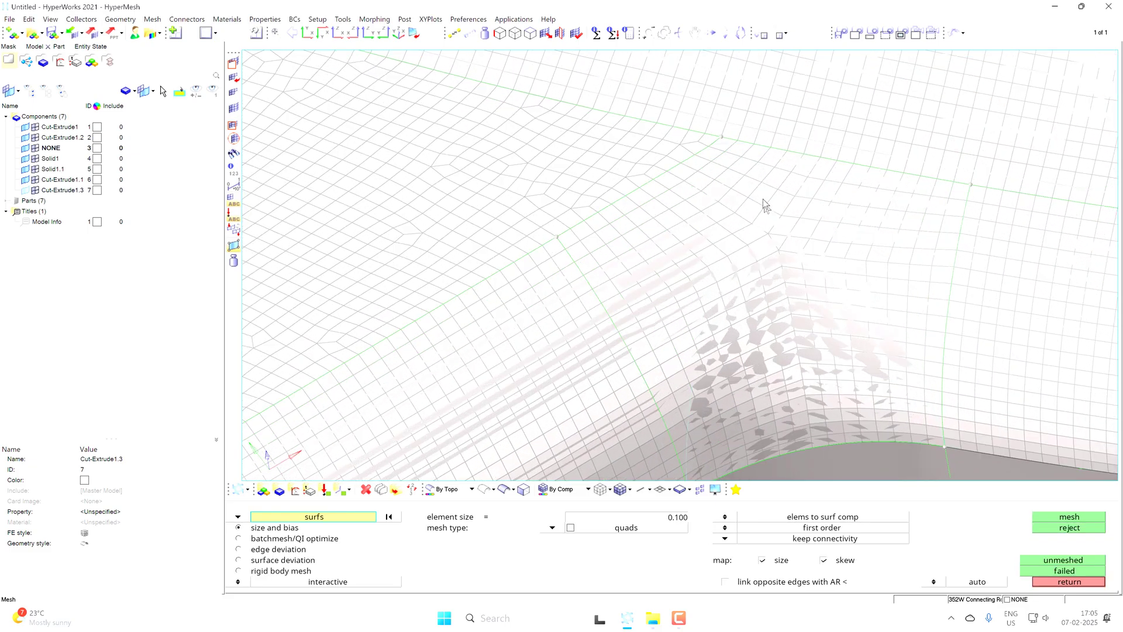
ctrl+drag(763, 200, 778, 212)
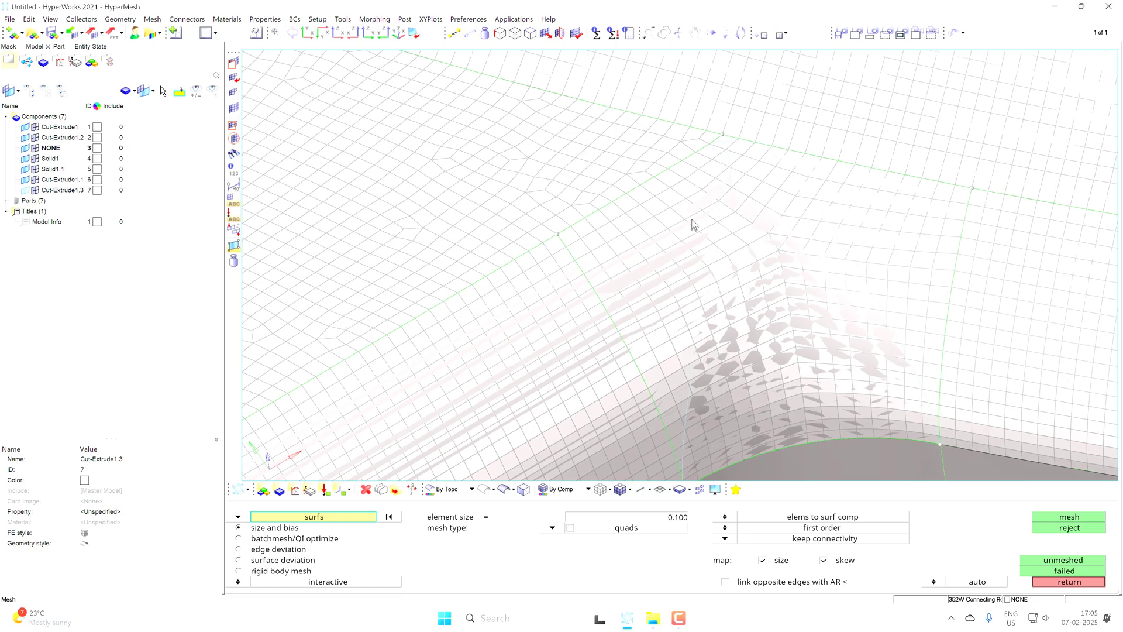
click(485, 490)
scroll(669, 333, down, 2)
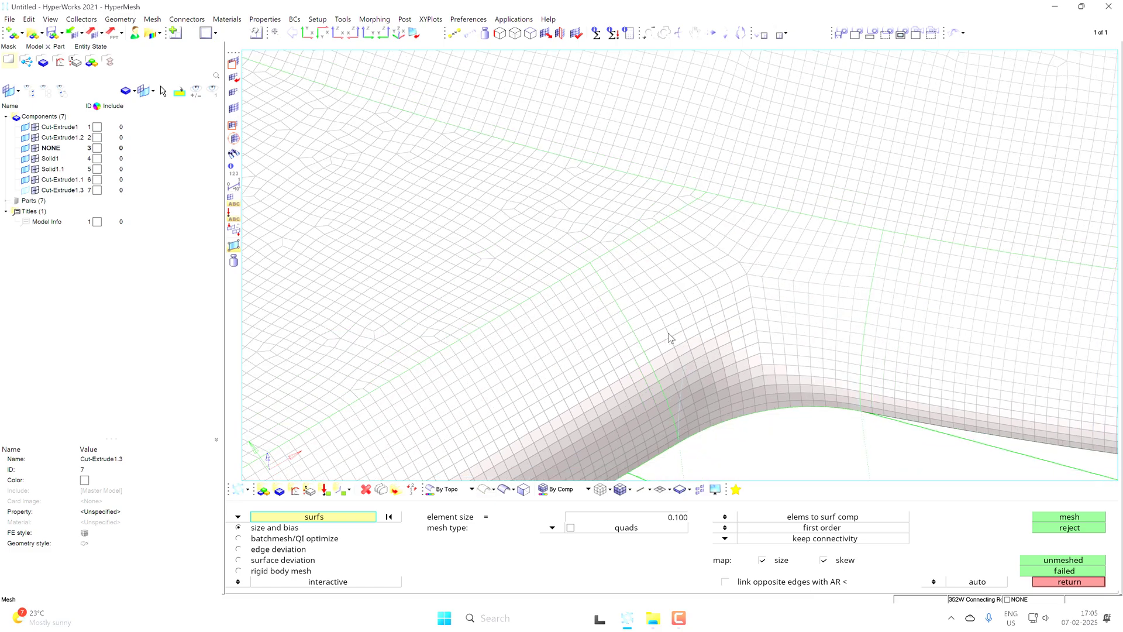
ctrl+drag(709, 318, 782, 350)
scroll(685, 259, up, 2)
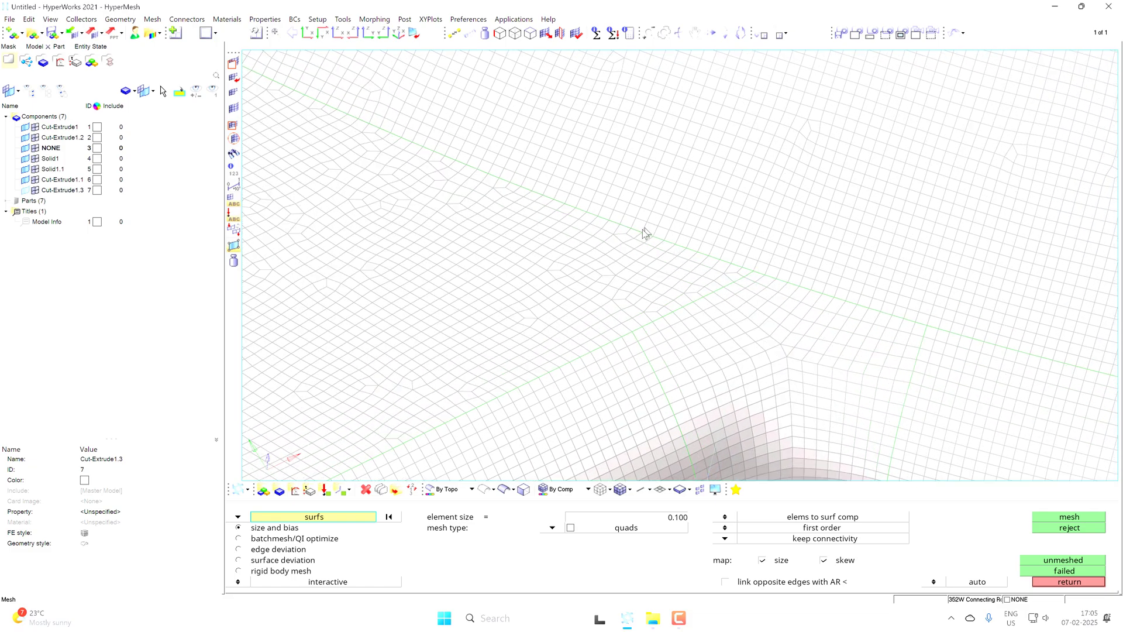